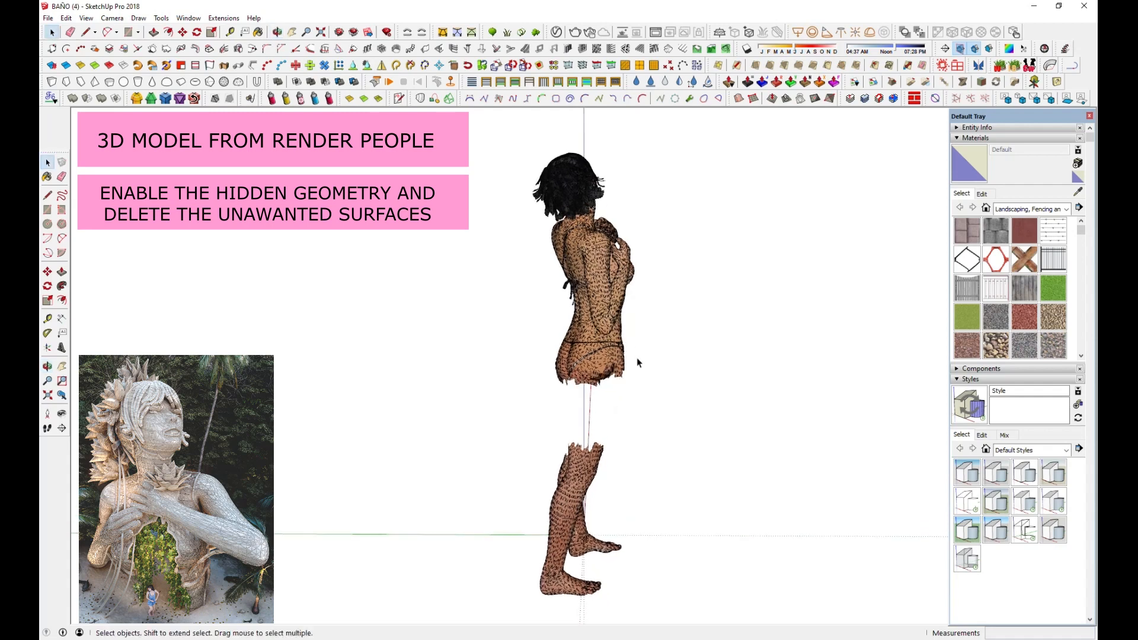
# - Delete the hip section and both lower legs from the figure's mesh
pyautogui.moveTo(643, 338); pyautogui.dragTo(515, 429)
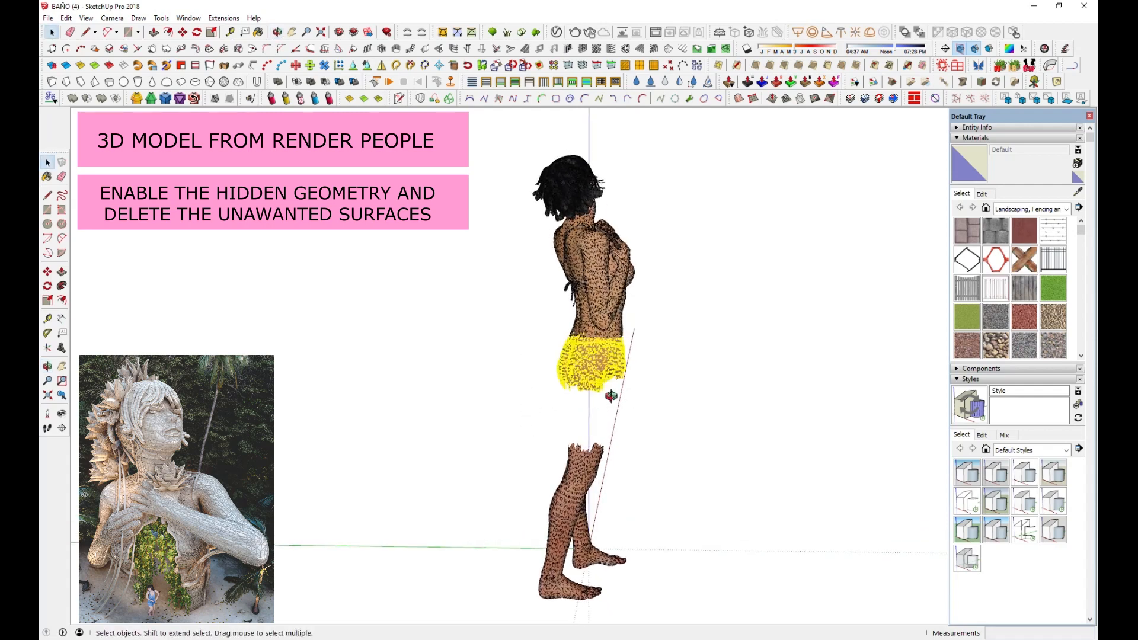
pyautogui.press('Delete')
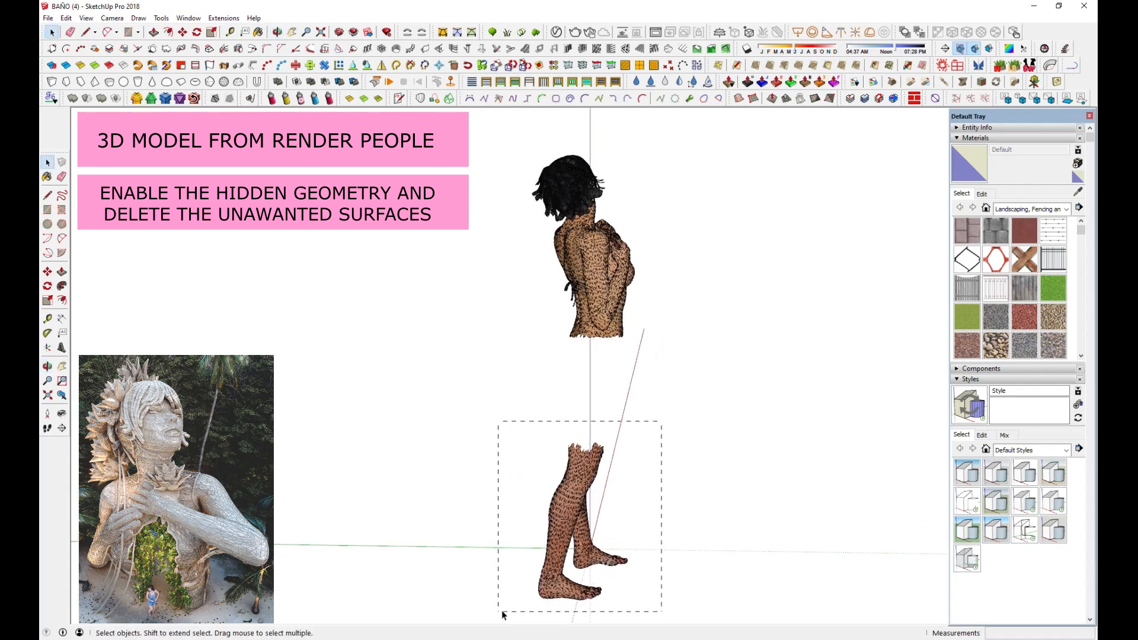
pyautogui.press('Delete')
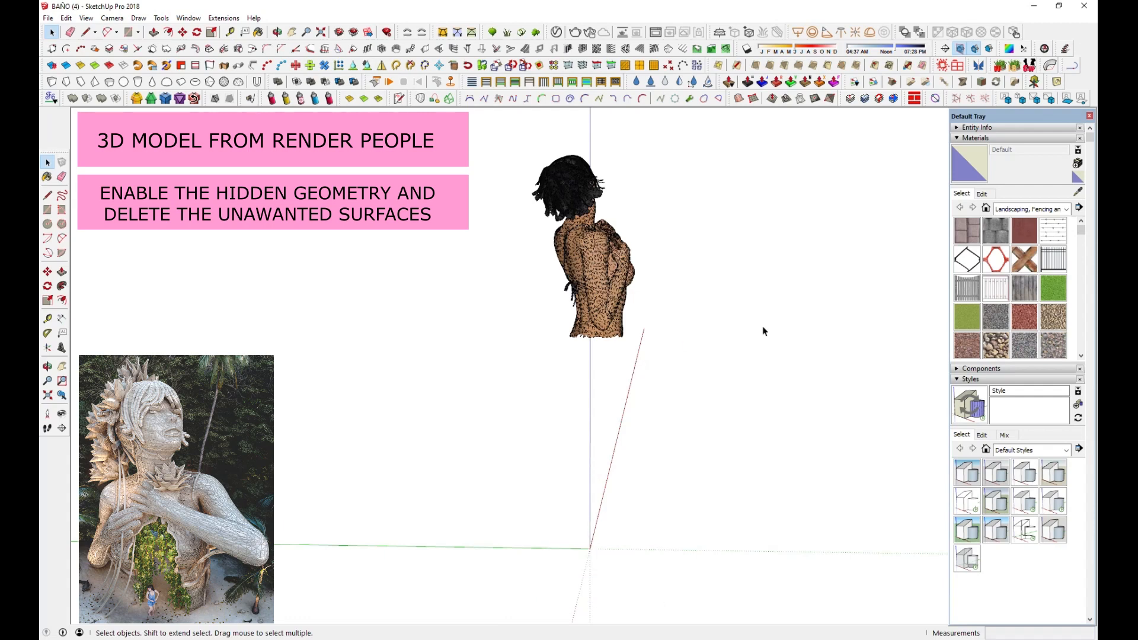
# - Turn off hidden geometry and disable the texture image of the body's 3_Toenail_1 material
pyautogui.click(85, 18)
pyautogui.click(107, 61)
pyautogui.click(1078, 192)
pyautogui.click(595, 266)
pyautogui.click(983, 194)
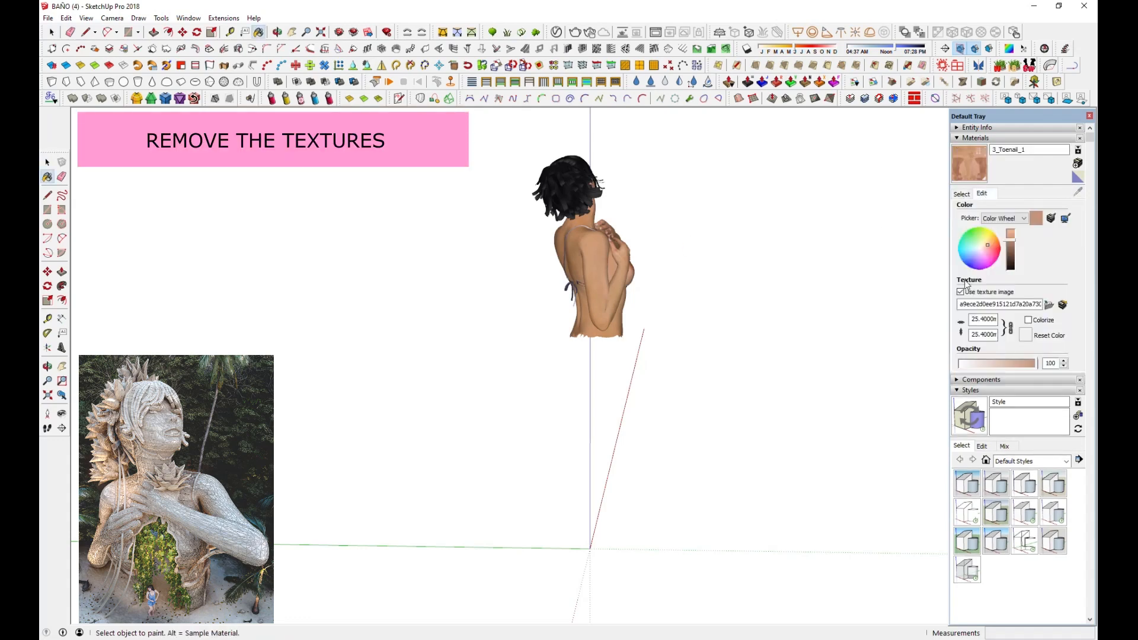
pyautogui.click(960, 292)
# - Sample the 2_SkinNeck_1 material from the figure's front and disable its texture image
pyautogui.moveTo(907, 302); pyautogui.dragTo(250, 275, button='middle')
pyautogui.click(962, 194)
pyautogui.click(1078, 192)
pyautogui.click(633, 275)
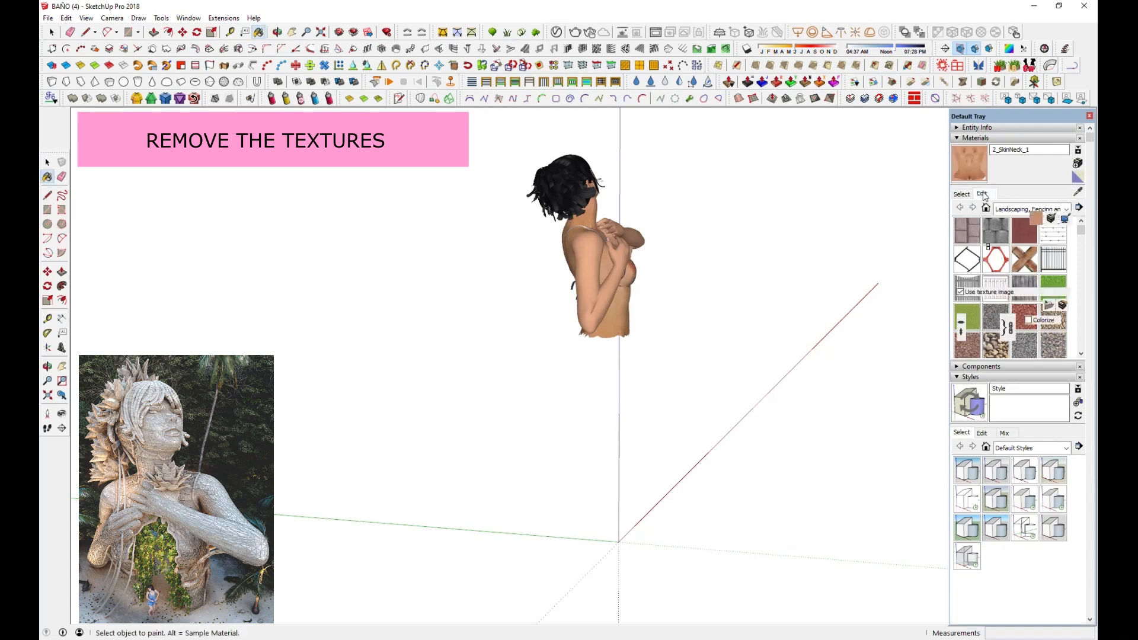
pyautogui.click(982, 194)
pyautogui.click(961, 292)
# - Delete the bikini top's cups, centre ring and loose strap pieces from the figure's chest
pyautogui.moveTo(727, 307); pyautogui.dragTo(646, 244, button='middle')
pyautogui.scroll(2, 644, 243)
pyautogui.scroll(2, 644, 244)
pyautogui.click(70, 32)
pyautogui.scroll(2, 623, 279)
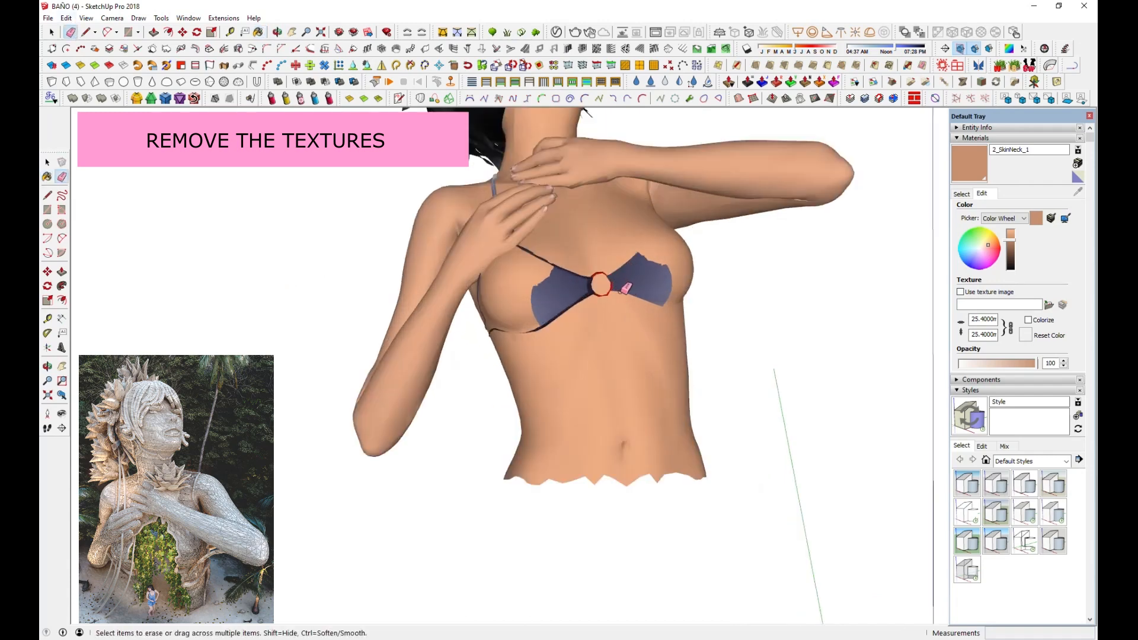
pyautogui.moveTo(605, 308)
pyautogui.mouseDown(button='middle')
pyautogui.moveTo(586, 355)
pyautogui.moveTo(474, 392)
pyautogui.mouseUp(button='middle')
pyautogui.press('space')
pyautogui.click(623, 330)
pyautogui.press('Delete')
pyautogui.scroll(2, 522, 346)
pyautogui.click(522, 345)
pyautogui.press('Delete')
pyautogui.click(560, 333)
pyautogui.press('Delete')
pyautogui.press('Delete')
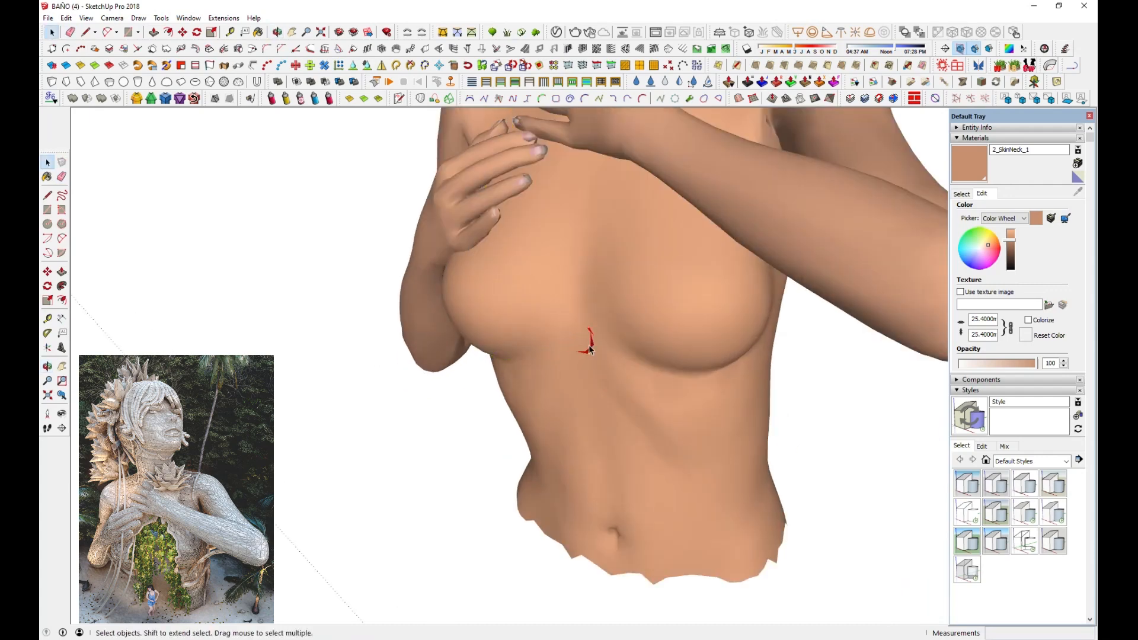
# - Sample the face's 1_Nostril_1 material and disable its texture image
pyautogui.scroll(-5, 535, 396)
pyautogui.moveTo(533, 393); pyautogui.dragTo(605, 356, button='middle')
pyautogui.press('b')
pyautogui.keyDown('alt'); pyautogui.click(549, 205); pyautogui.keyUp('alt')
pyautogui.click(982, 194)
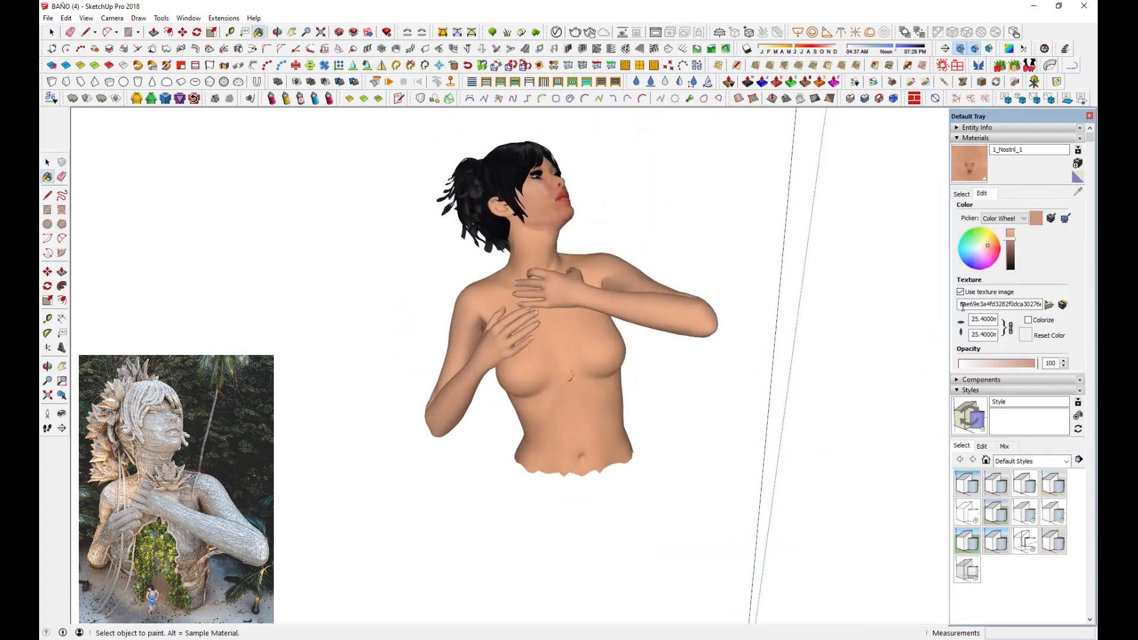
pyautogui.click(960, 291)
pyautogui.click(981, 138)
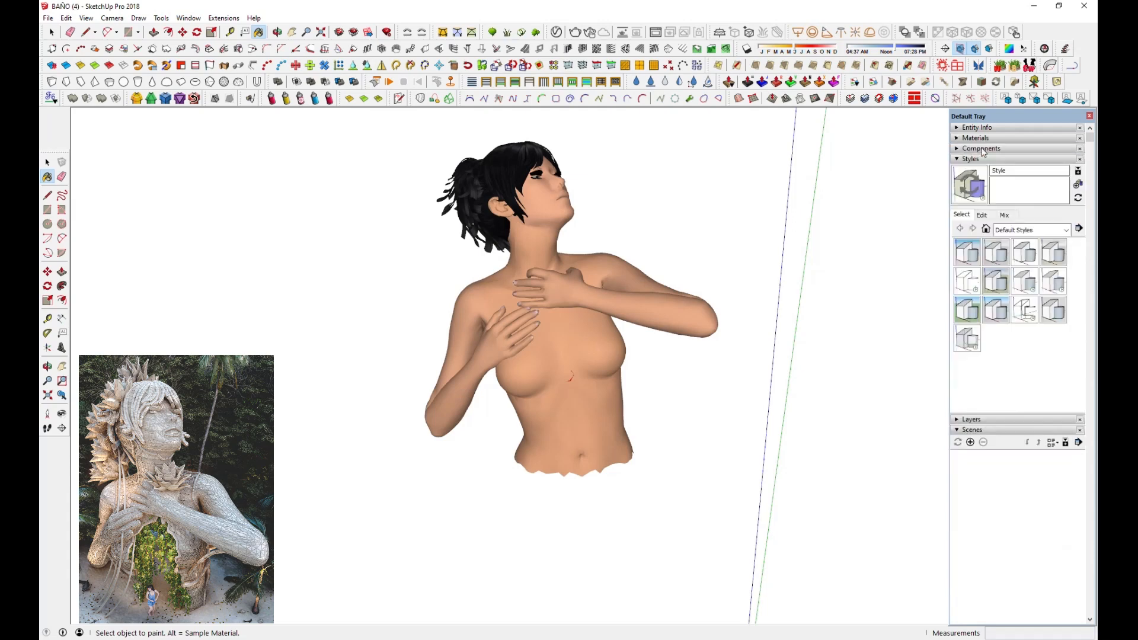
pyautogui.click(983, 139)
pyautogui.click(983, 139)
pyautogui.click(983, 139)
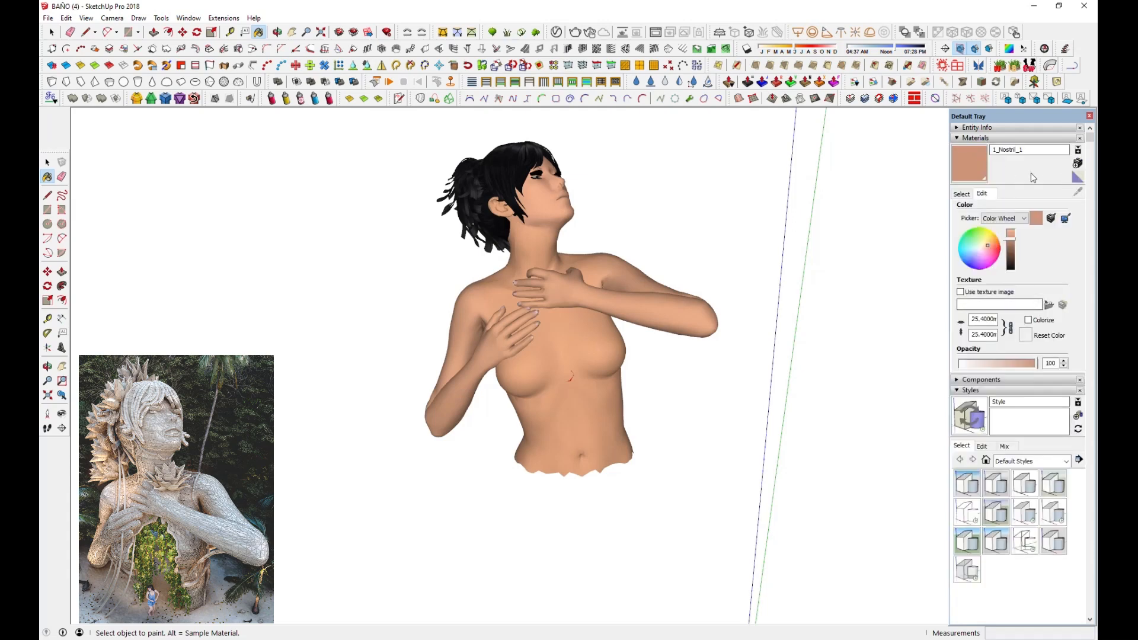
# - Paint the torso white from the Colors collection, then select the whole figure and choose a grey swatch
pyautogui.click(961, 193)
pyautogui.click(1034, 209)
pyautogui.click(1038, 247)
pyautogui.scroll(-10, 1035, 261)
pyautogui.scroll(2, 1031, 264)
pyautogui.click(967, 324)
pyautogui.click(599, 297)
pyautogui.click(51, 33)
pyautogui.moveTo(724, 138); pyautogui.dragTo(371, 513)
pyautogui.click(996, 346)
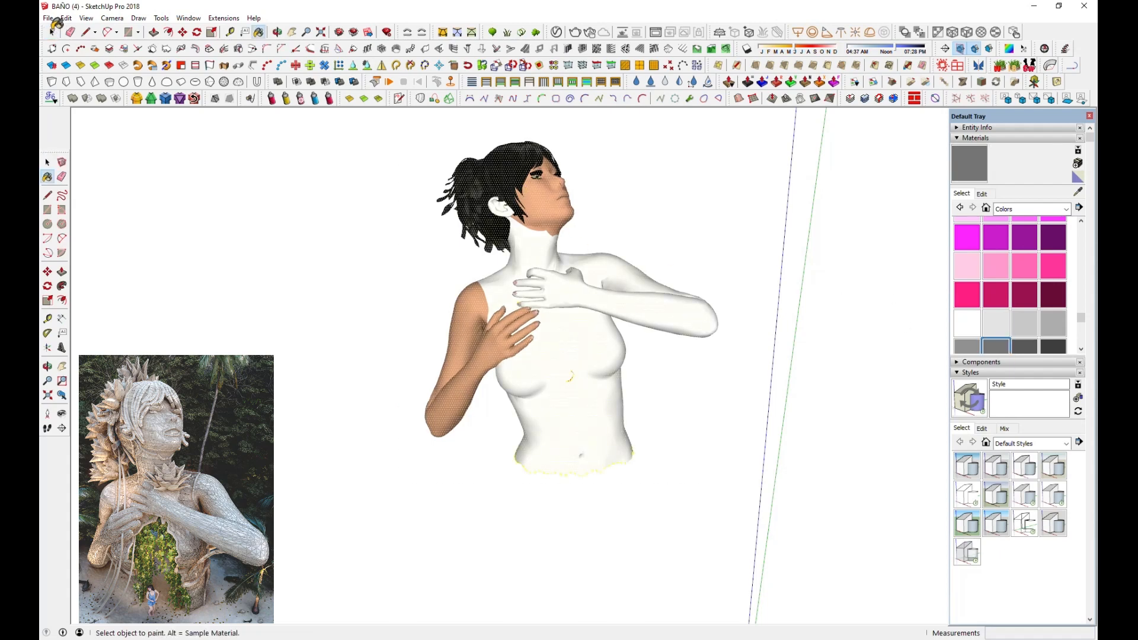
pyautogui.moveTo(564, 297); pyautogui.dragTo(569, 296, button='middle')
pyautogui.press('space')
pyautogui.scroll(3, 563, 296)
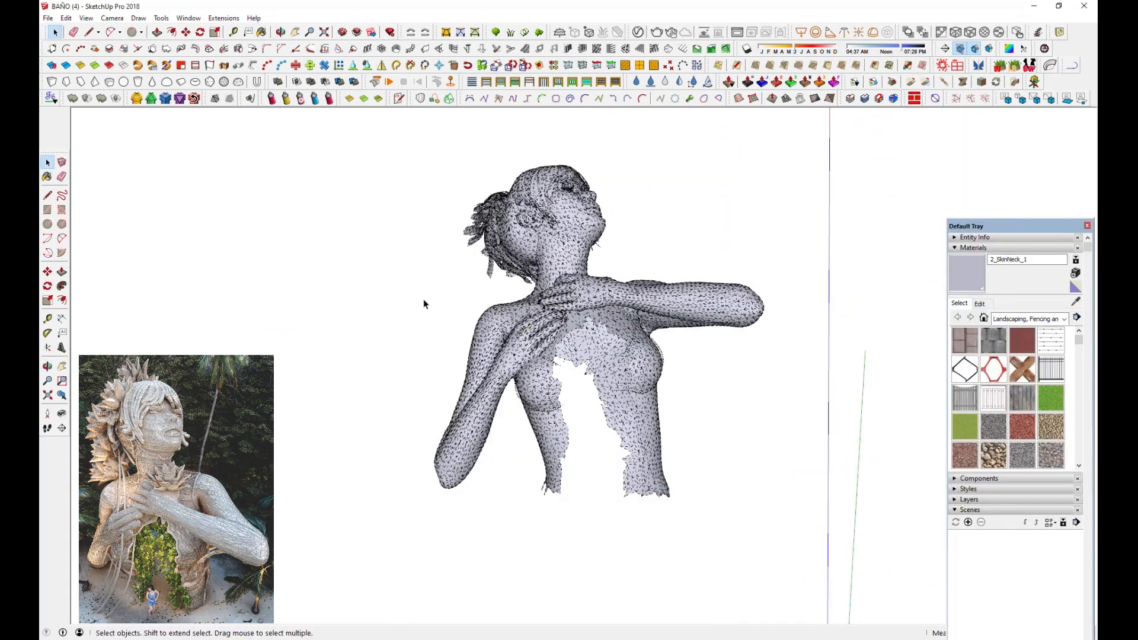
# - Select the entire bust with its cut-open torso and turn off hidden geometry
pyautogui.scroll(-3, 439, 320)
pyautogui.moveTo(366, 182); pyautogui.dragTo(736, 521)
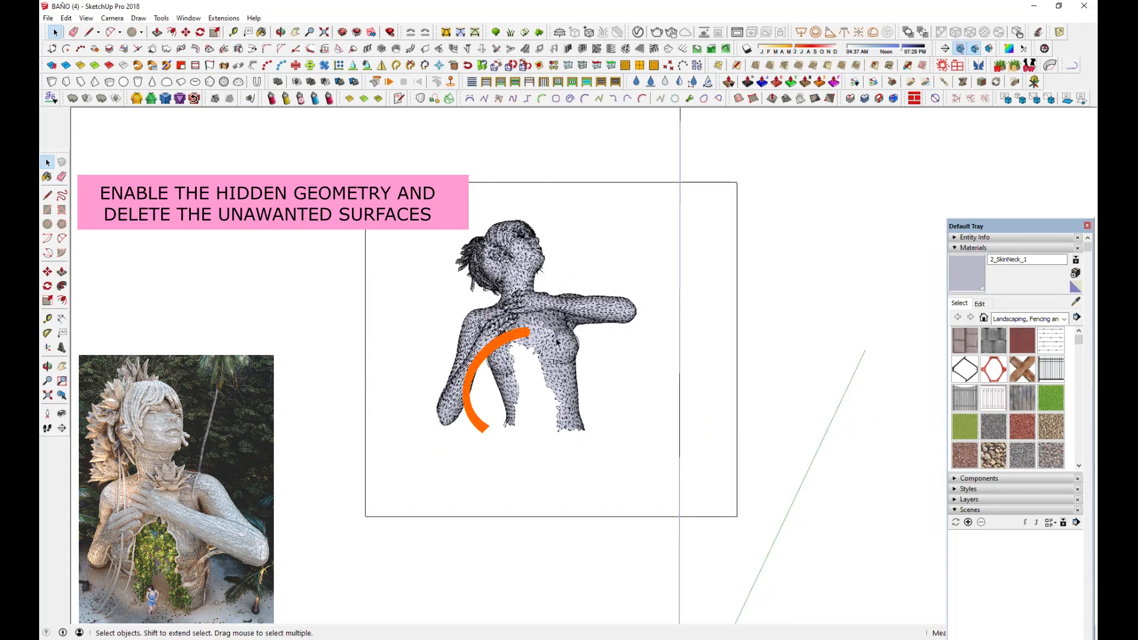
pyautogui.moveTo(737, 516); pyautogui.dragTo(737, 517)
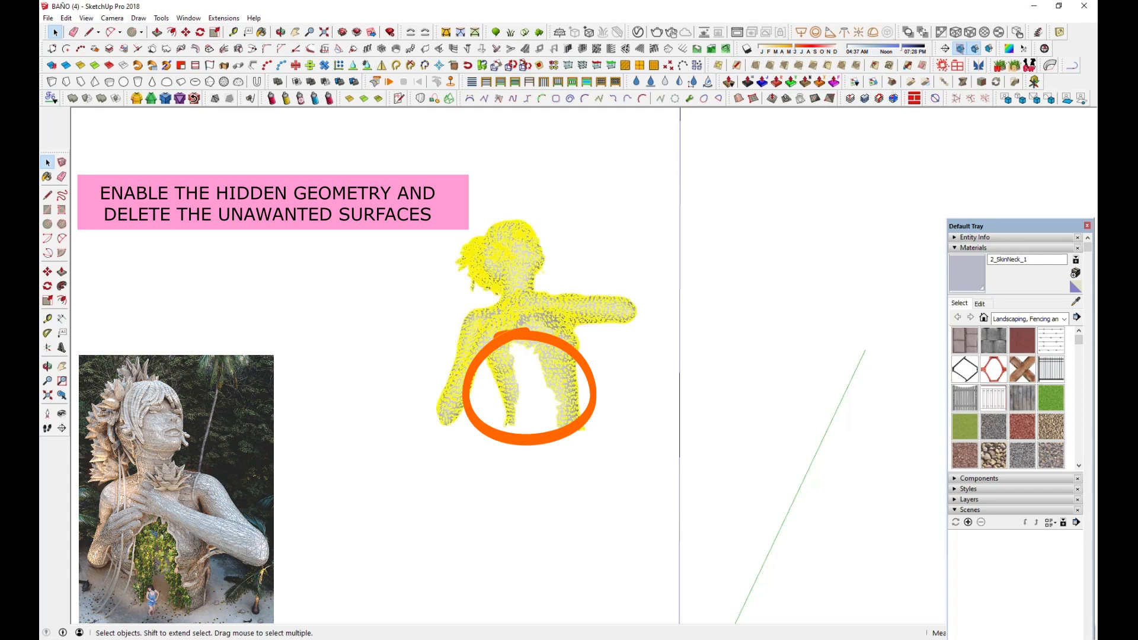
pyautogui.click(97, 21)
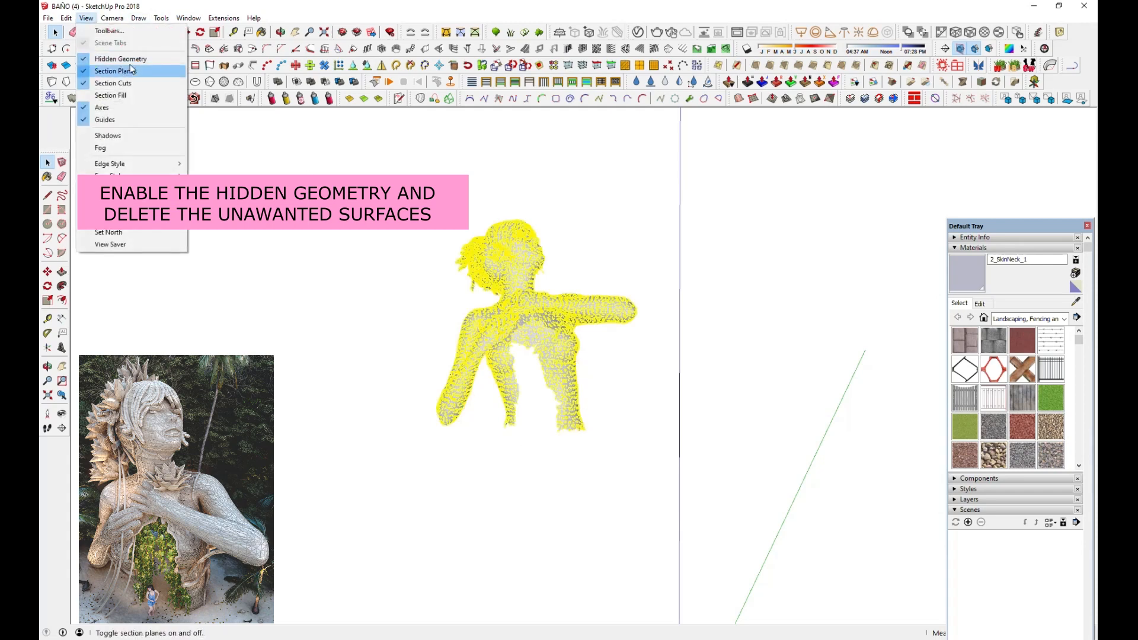
pyautogui.click(119, 58)
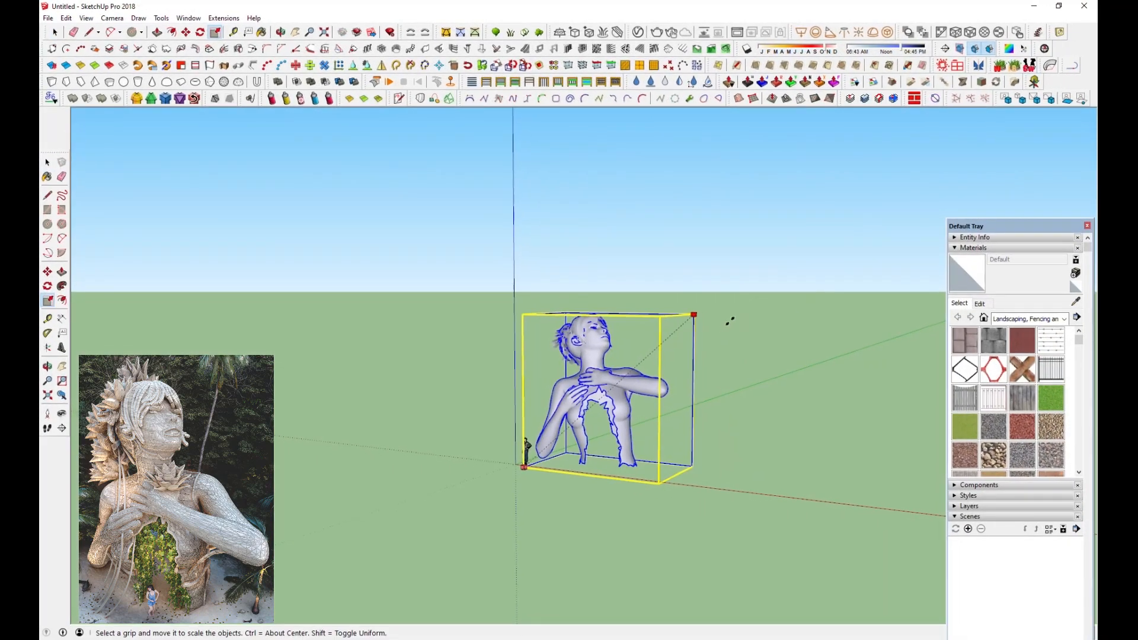
# - Scale the bust up from its corner so it towers over the standing scale figure
pyautogui.moveTo(730, 321); pyautogui.dragTo(732, 320)
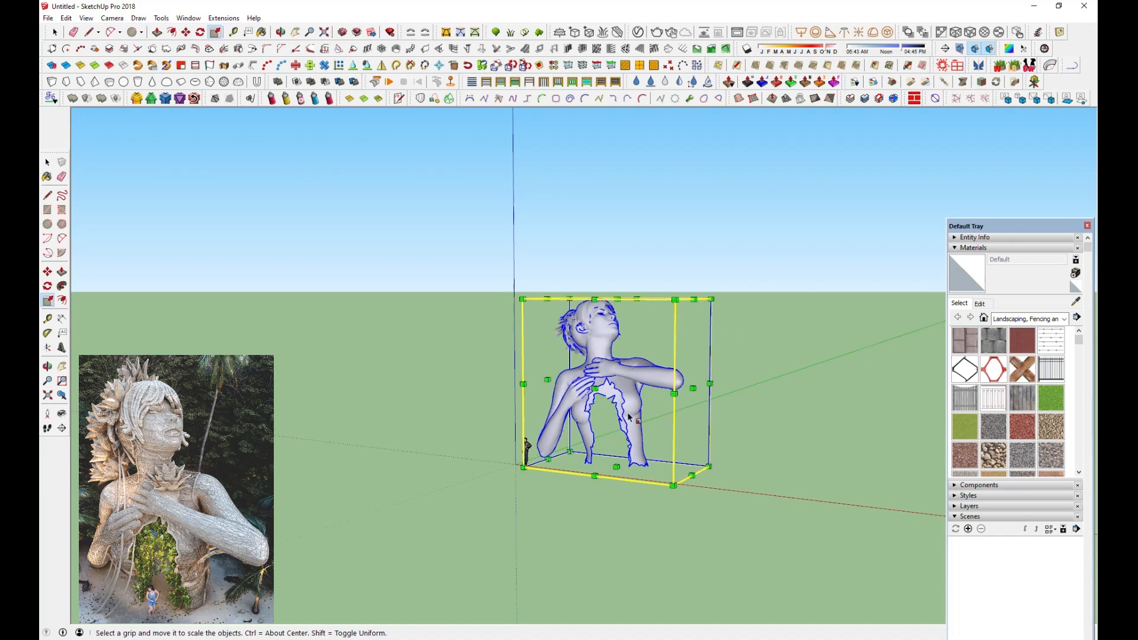
pyautogui.scroll(5, 623, 426)
pyautogui.moveTo(664, 403); pyautogui.dragTo(762, 465, button='middle')
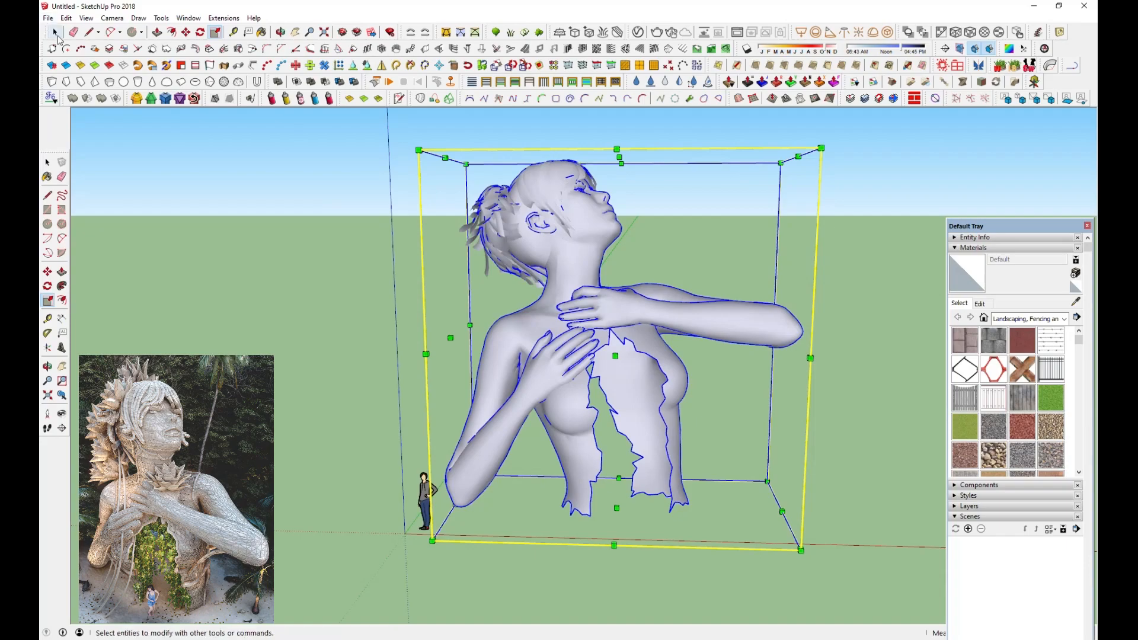
# - Turn on hidden geometry and open the bust for editing at the mouth
pyautogui.click(54, 32)
pyautogui.click(86, 18)
pyautogui.click(121, 59)
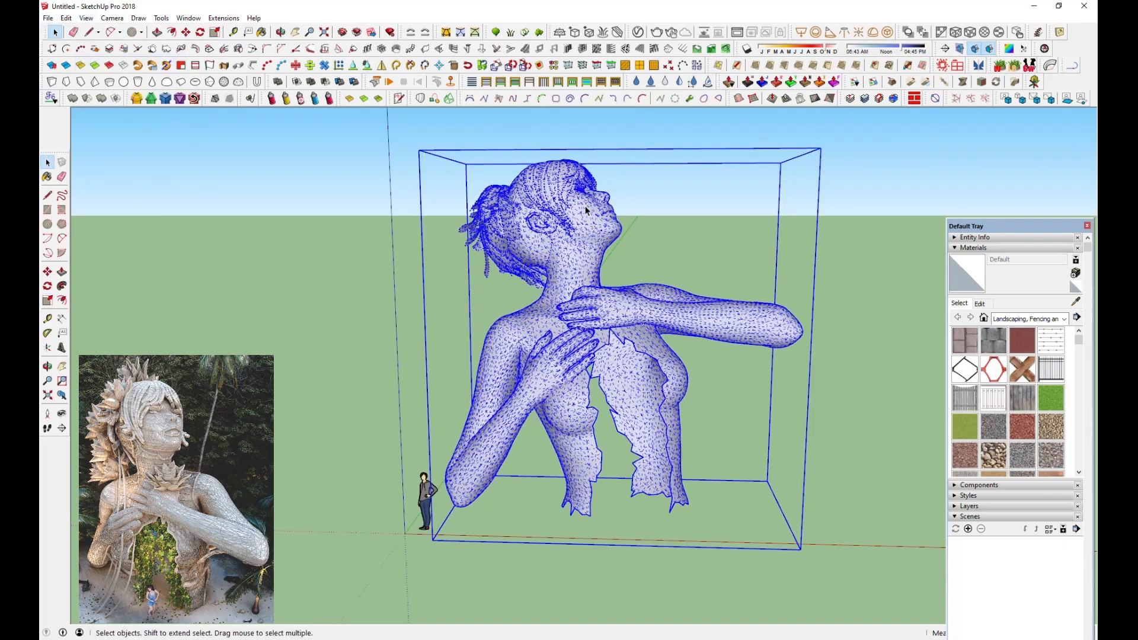
pyautogui.scroll(8, 594, 202)
pyautogui.scroll(6, 642, 277)
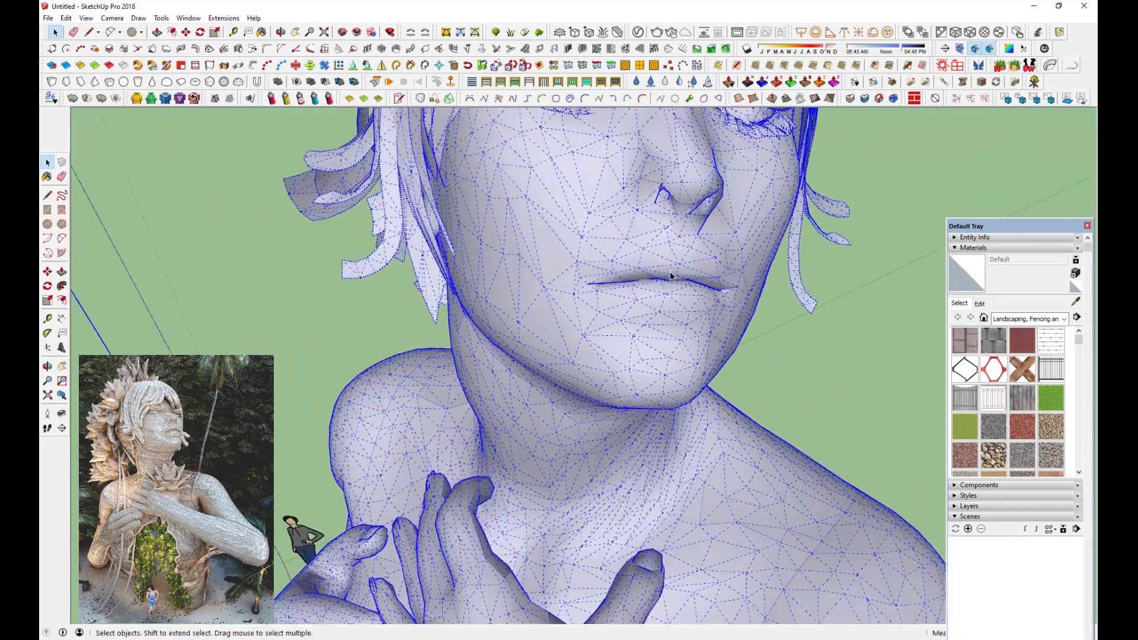
pyautogui.doubleClick(663, 279)
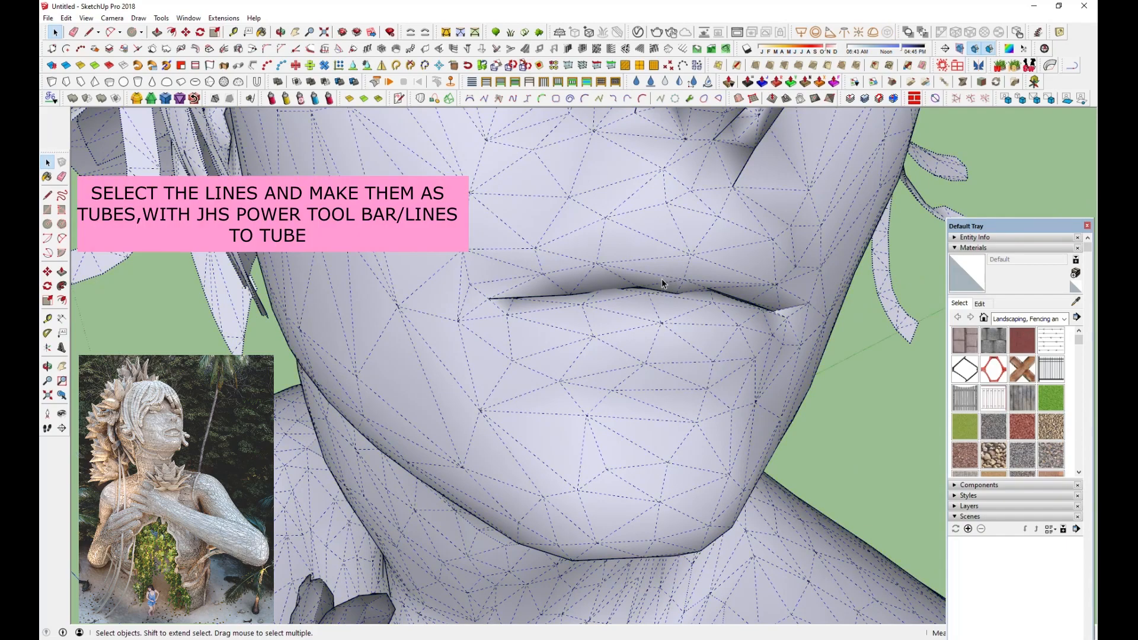
# - Select the edges outlining the lips and convert them to grouped tubes 3 15/16" in diameter with precision 10
pyautogui.moveTo(663, 280); pyautogui.dragTo(686, 223, button='middle')
pyautogui.click(656, 273)
pyautogui.moveTo(656, 273); pyautogui.dragTo(721, 308, button='middle')
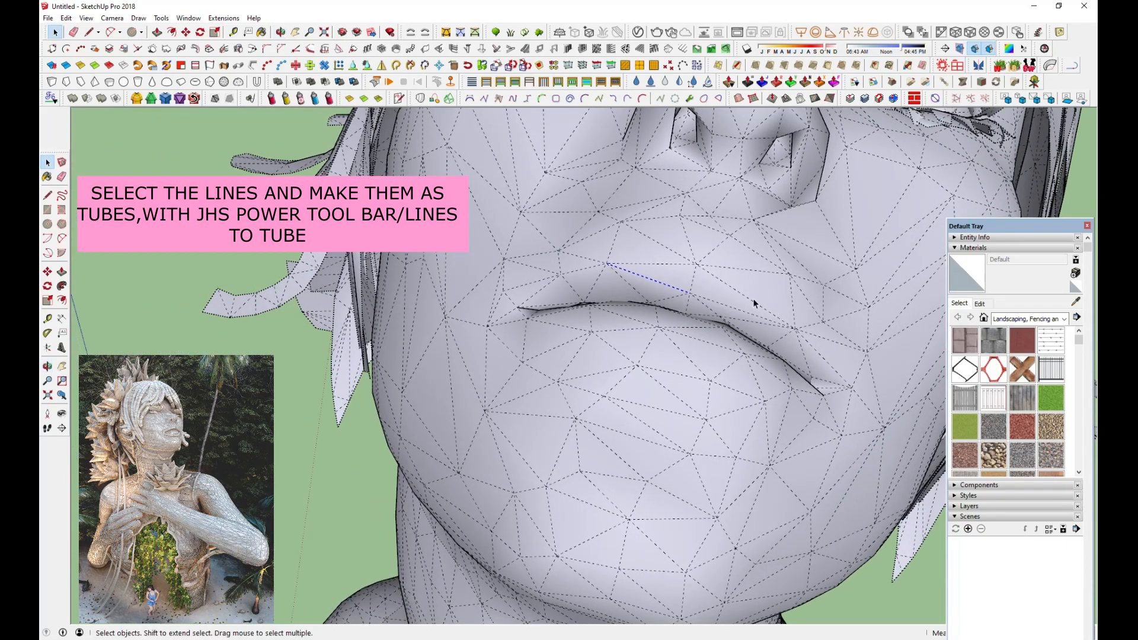
pyautogui.keyDown('shift'); pyautogui.click(680, 263); pyautogui.keyUp('shift')
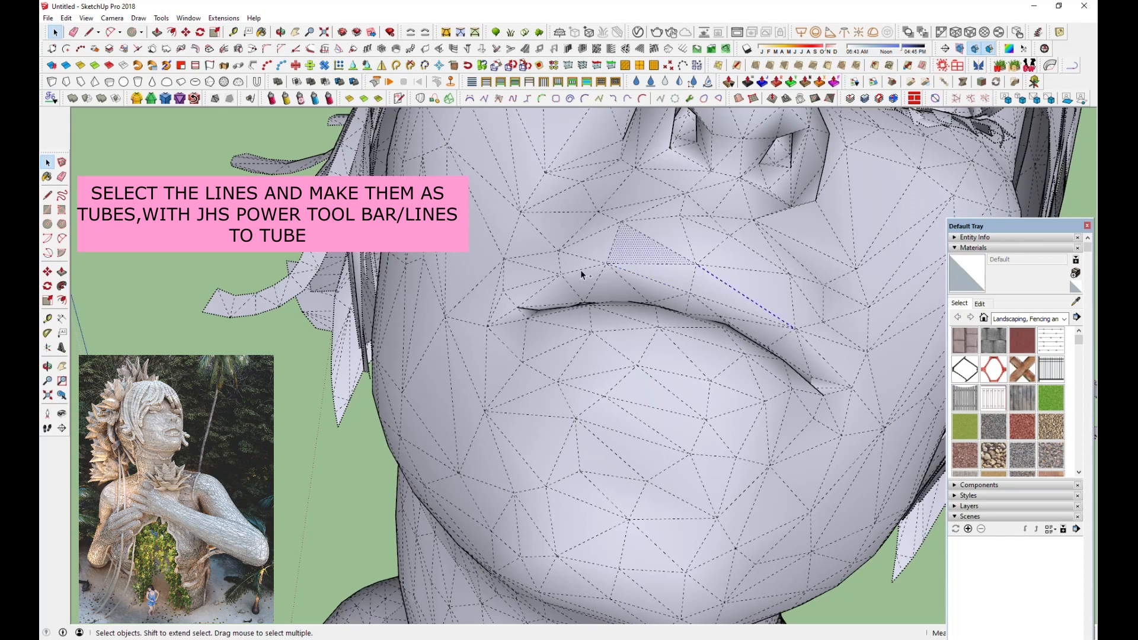
pyautogui.keyDown('shift'); pyautogui.click(656, 265); pyautogui.keyUp('shift')
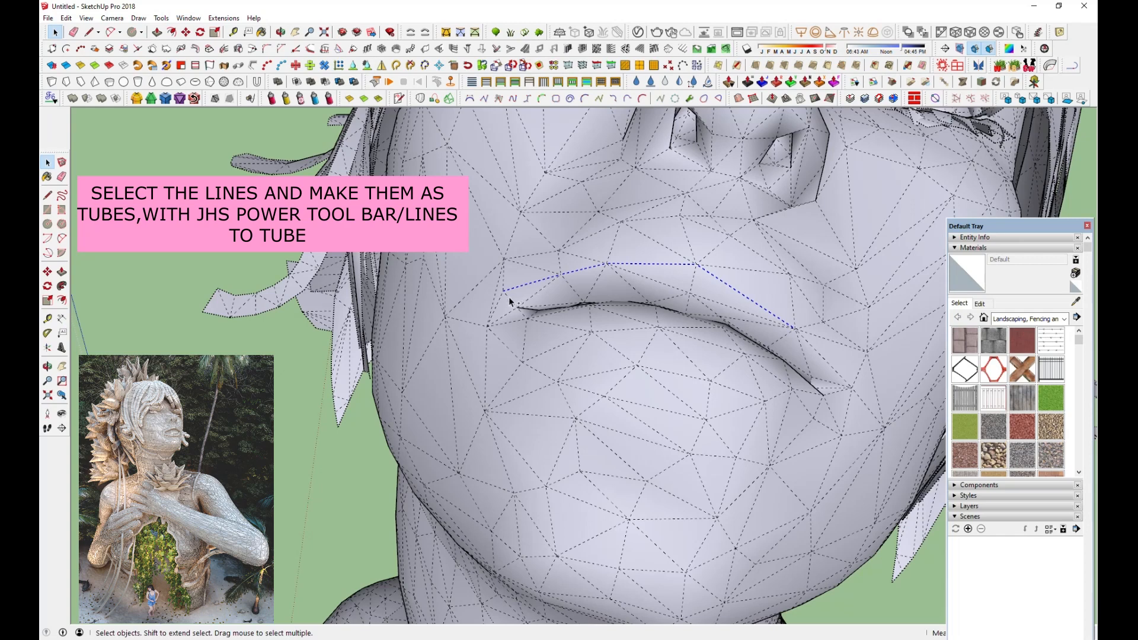
pyautogui.keyDown('shift'); pyautogui.click(500, 340); pyautogui.keyUp('shift')
pyautogui.keyDown('shift'); pyautogui.click(781, 395); pyautogui.keyUp('shift')
pyautogui.click(249, 33)
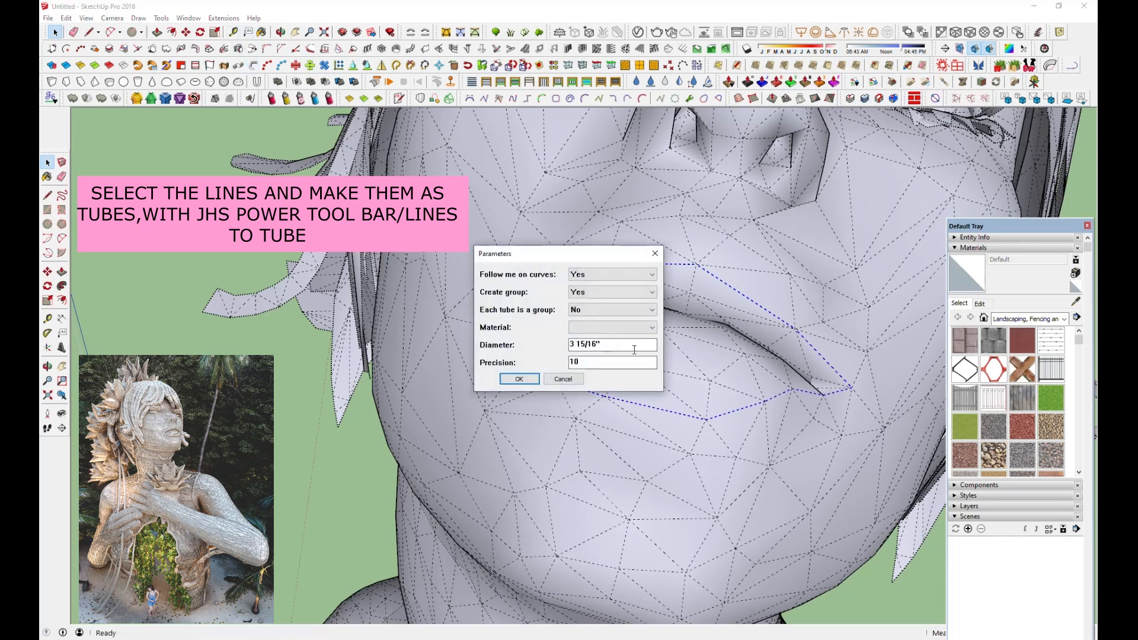
pyautogui.click(519, 380)
# - Turn off hidden geometry and select one upper eyelid surface together with all its edges
pyautogui.moveTo(548, 362); pyautogui.dragTo(834, 260, button='middle')
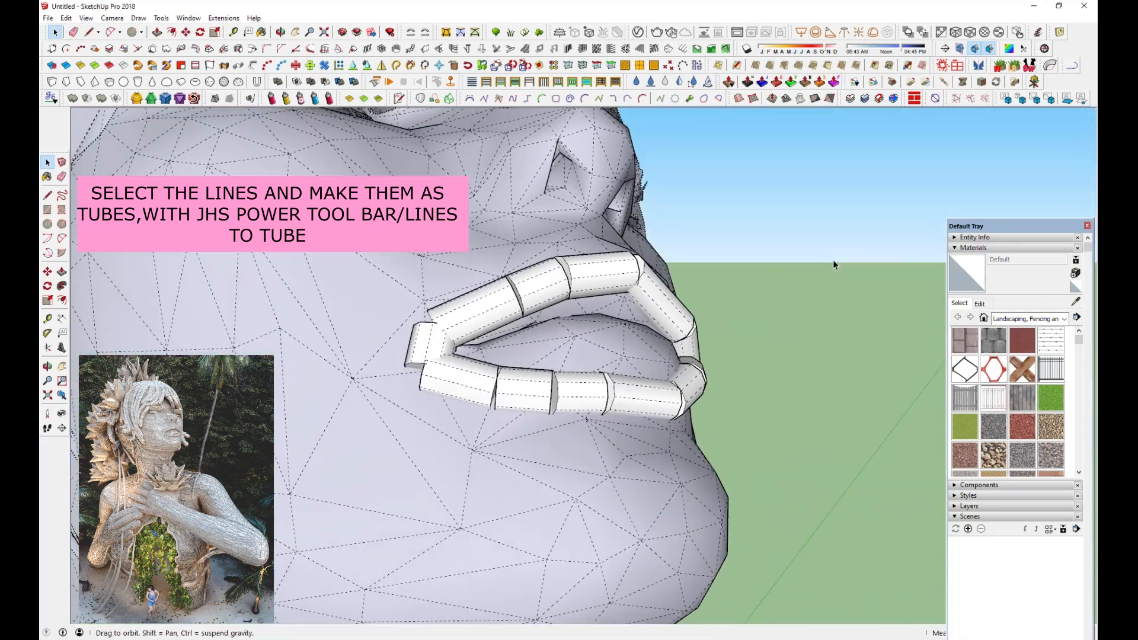
pyautogui.scroll(-8, 703, 319)
pyautogui.scroll(-2, 704, 321)
pyautogui.moveTo(702, 324); pyautogui.dragTo(448, 495, button='middle')
pyautogui.scroll(5, 613, 426)
pyautogui.scroll(6, 626, 413)
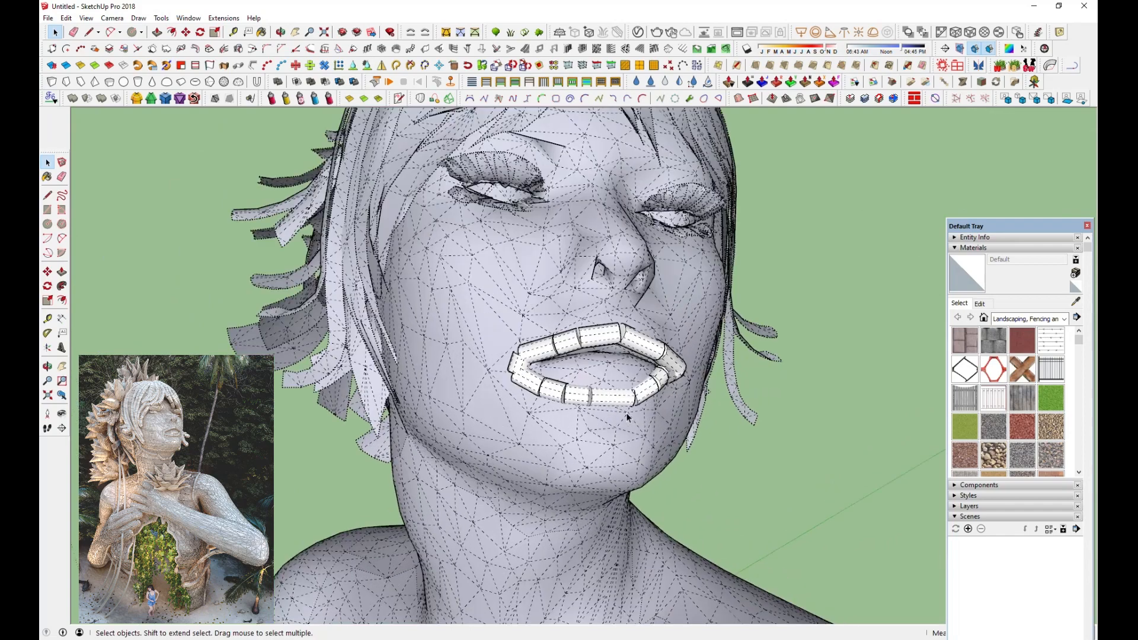
pyautogui.moveTo(609, 376); pyautogui.dragTo(572, 344, button='middle')
pyautogui.click(544, 259)
pyautogui.scroll(3, 544, 264)
pyautogui.moveTo(555, 306); pyautogui.dragTo(355, 297, button='middle')
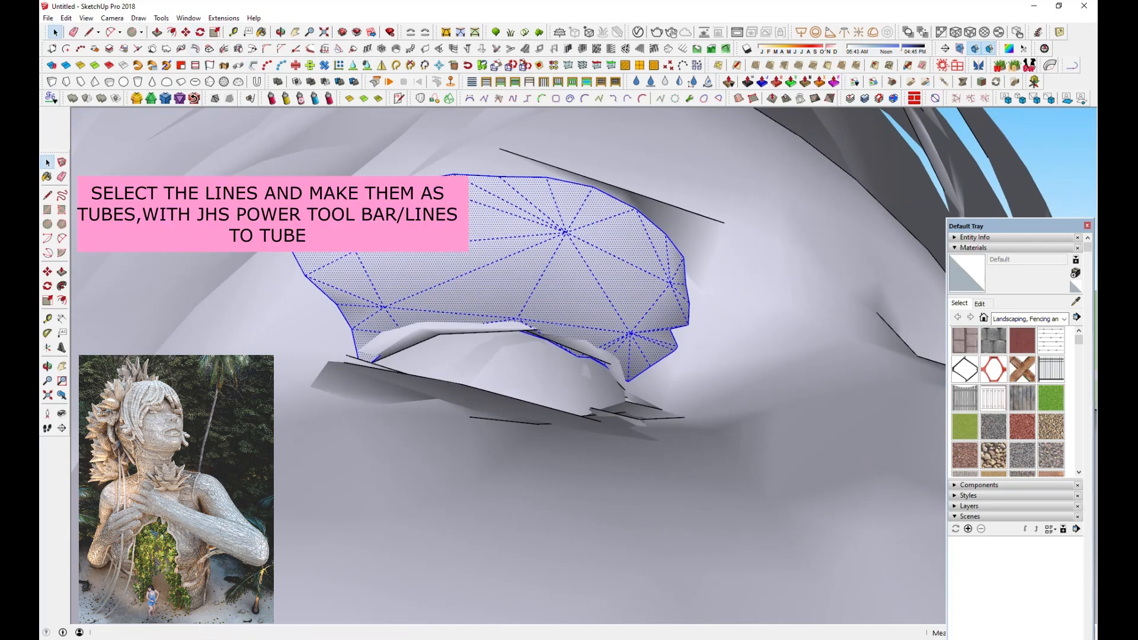
# - Try converting the upper eyelid's edges to tubes 2" in diameter, then undo the conversion
pyautogui.click(256, 68)
pyautogui.moveTo(616, 344); pyautogui.dragTo(500, 355)
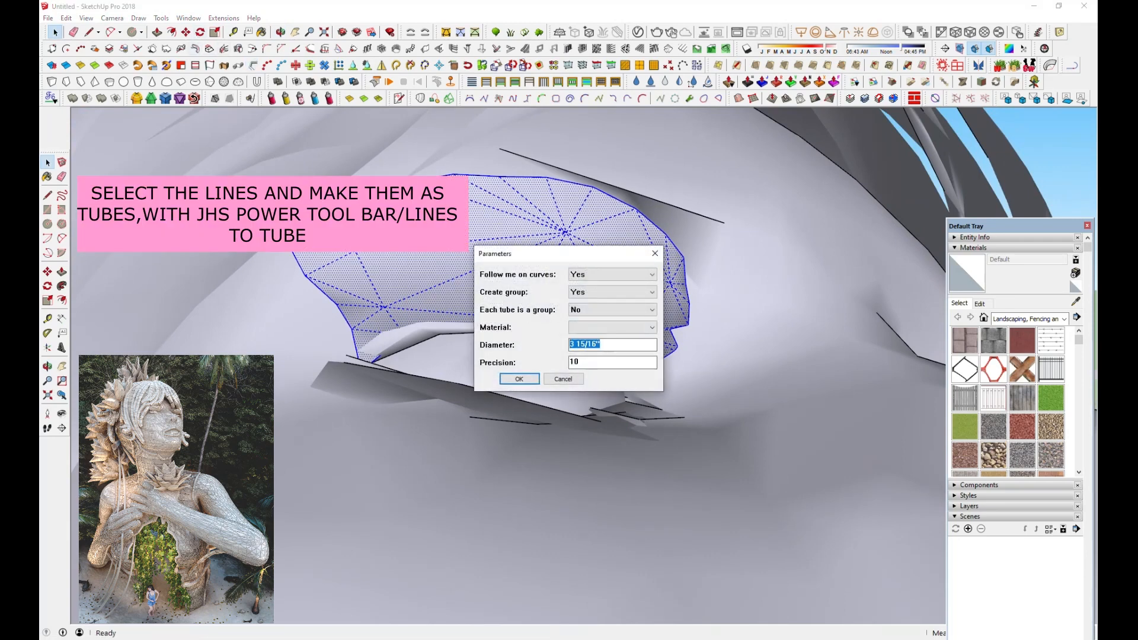
pyautogui.click(520, 379)
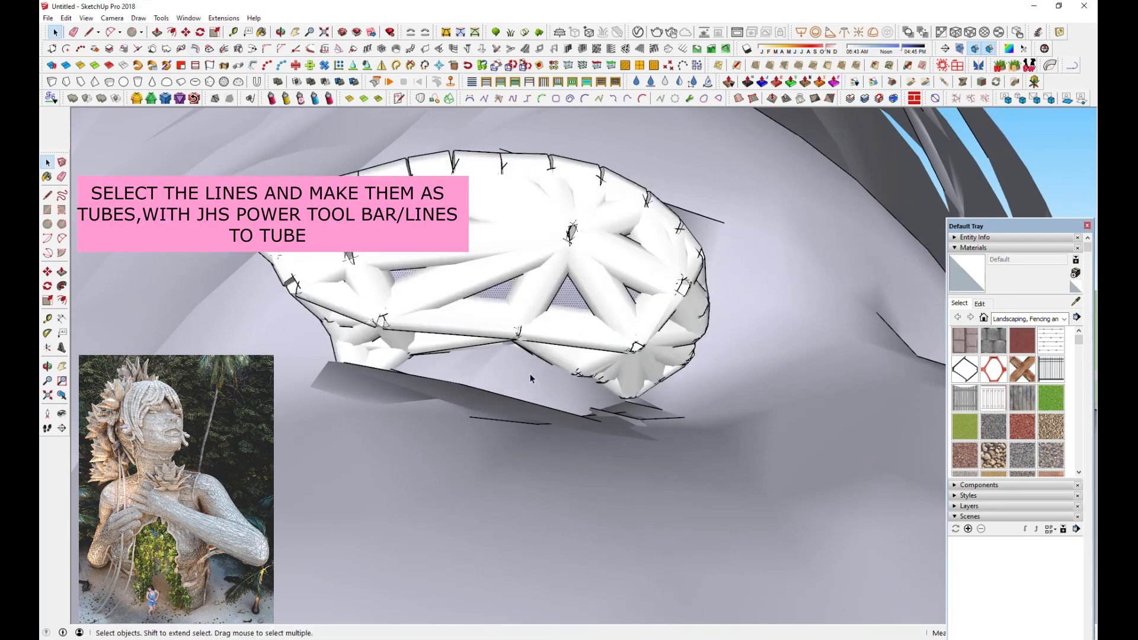
pyautogui.moveTo(518, 369); pyautogui.dragTo(568, 483, button='middle')
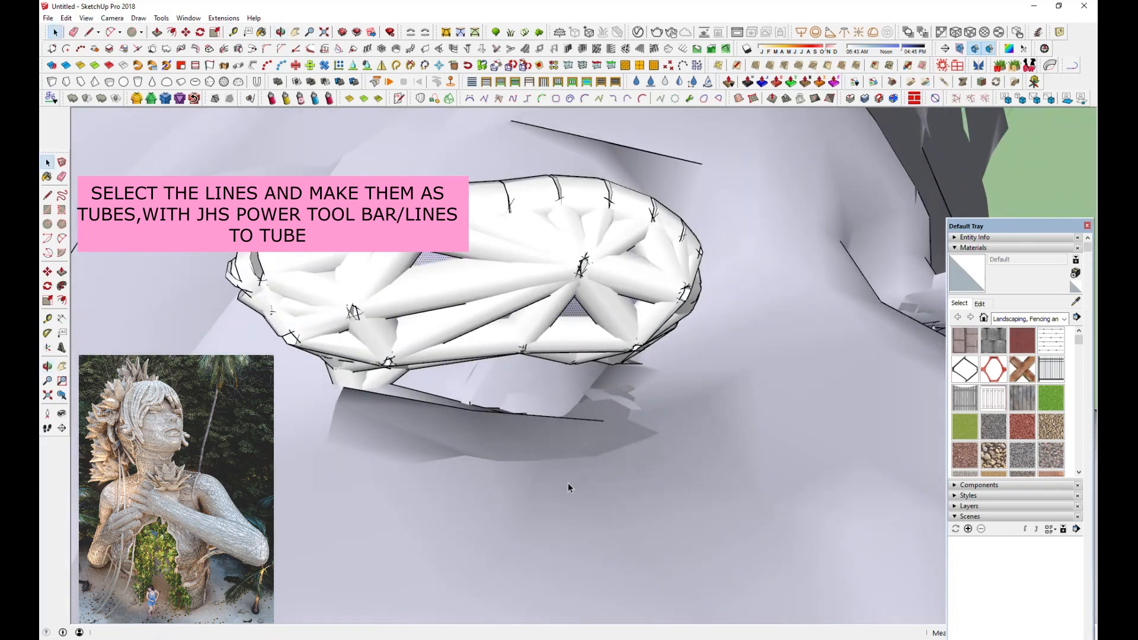
pyautogui.hotkey('ctrl', 'z')
# - Convert the selected upper eyelid edges to grouped tubes 1" in diameter with precision 10
pyautogui.click(252, 65)
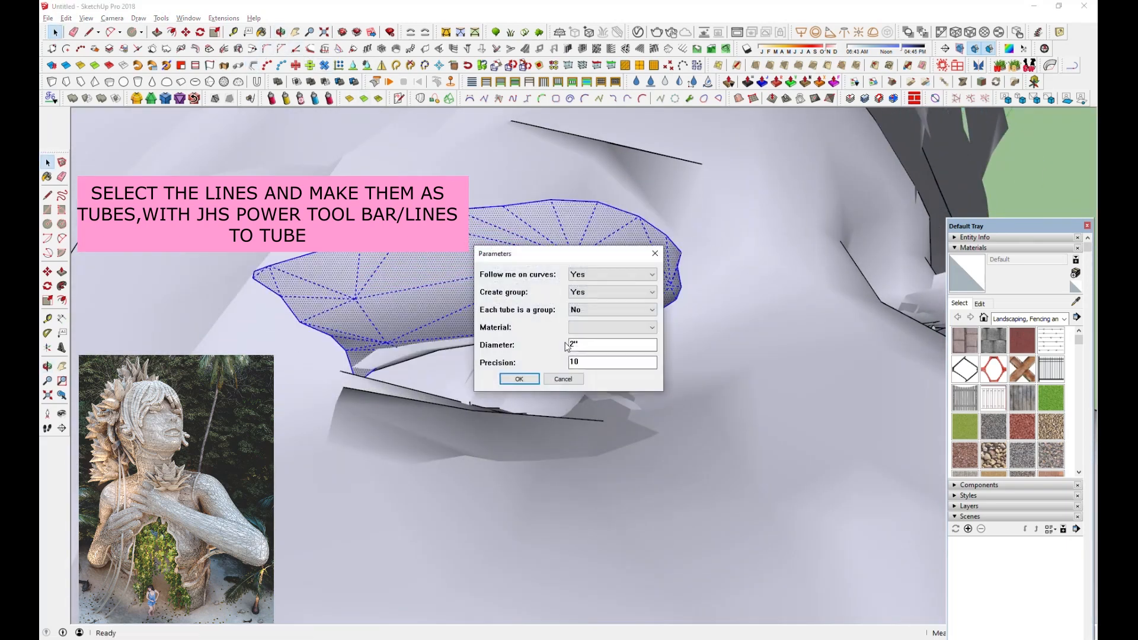
pyautogui.click(519, 378)
# - Select the lower eyelid surface with all its edges and convert them to tubes 1" in diameter
pyautogui.moveTo(496, 418); pyautogui.dragTo(500, 446, button='middle')
pyautogui.click(501, 447)
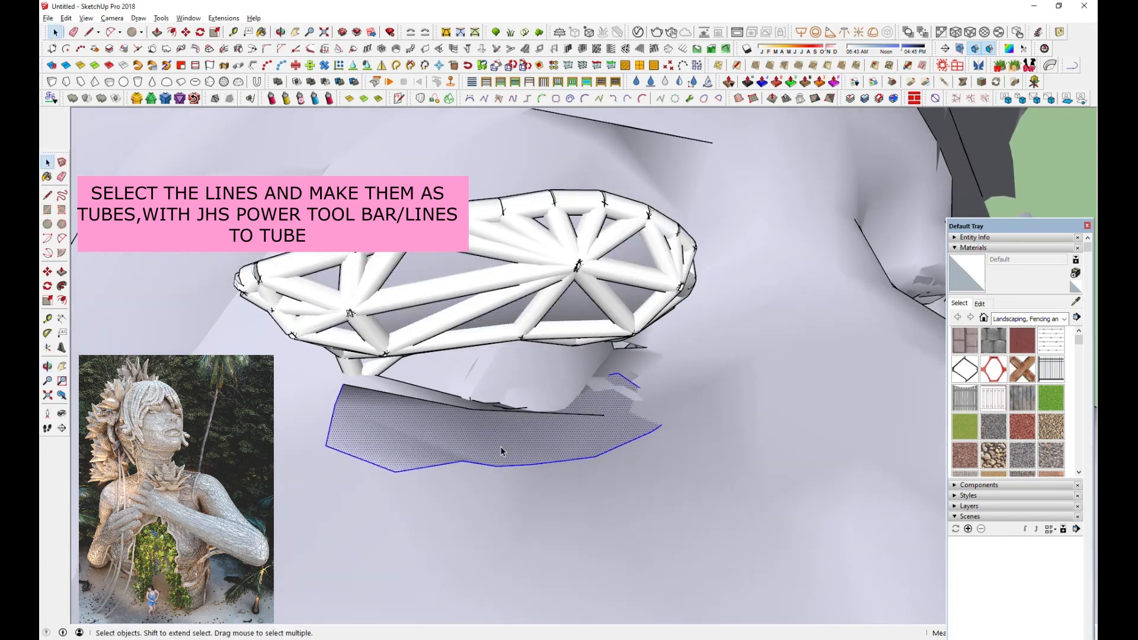
pyautogui.tripleClick(500, 447)
pyautogui.click(254, 65)
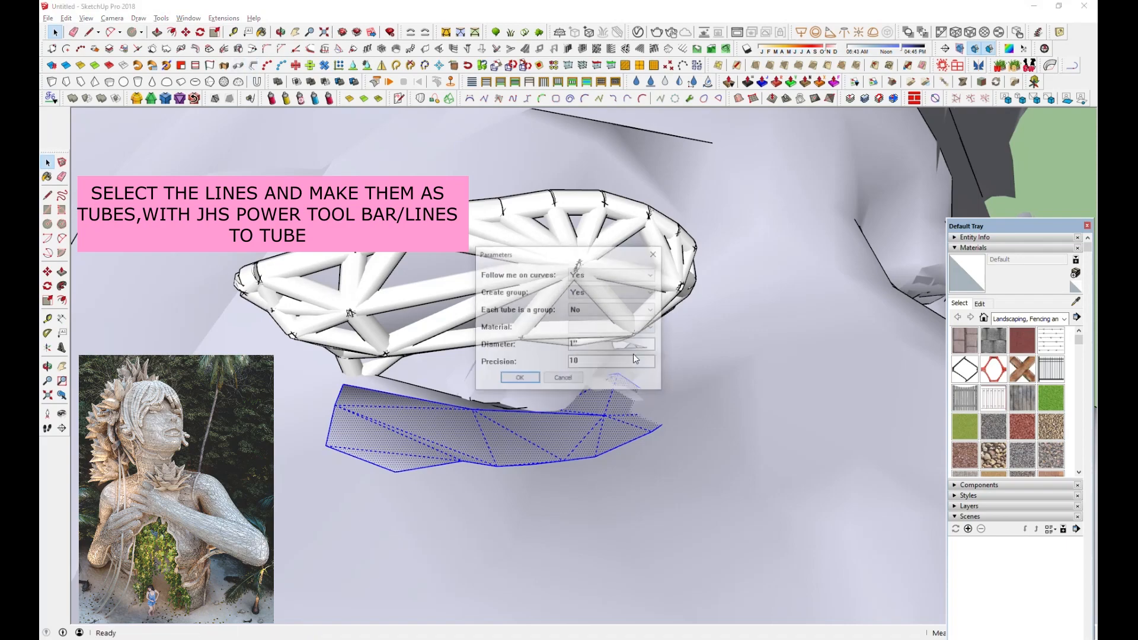
pyautogui.click(525, 379)
pyautogui.scroll(-9, 528, 380)
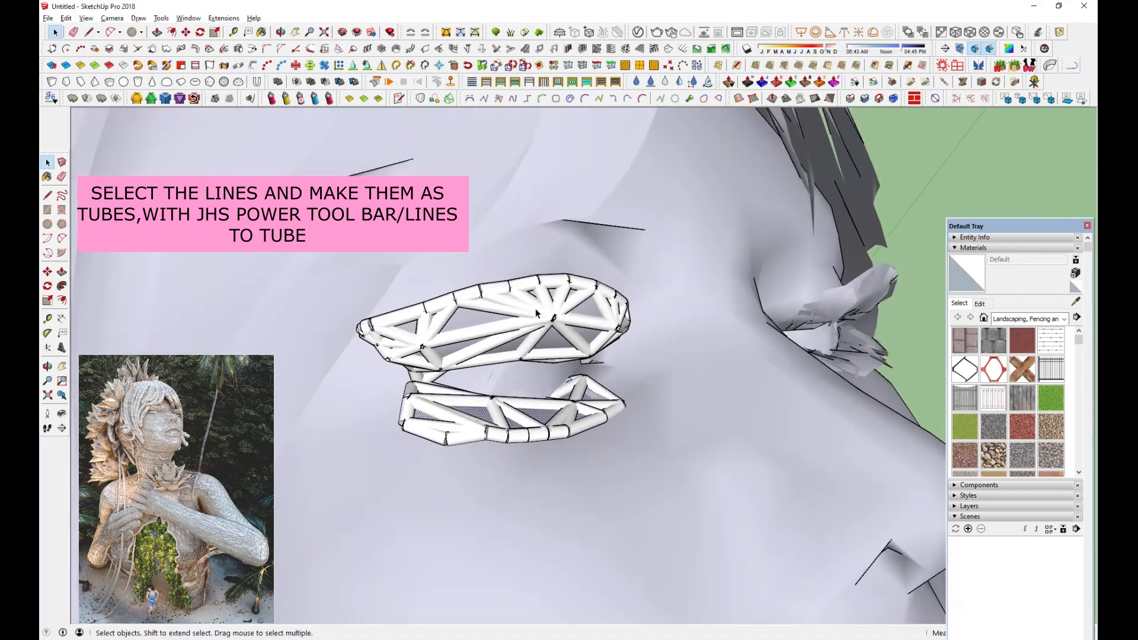
# - Select only the smooth surface of the face, bounded at the jawline, and make it a group
pyautogui.moveTo(535, 306); pyautogui.dragTo(806, 336, button='middle')
pyautogui.scroll(10, 738, 341)
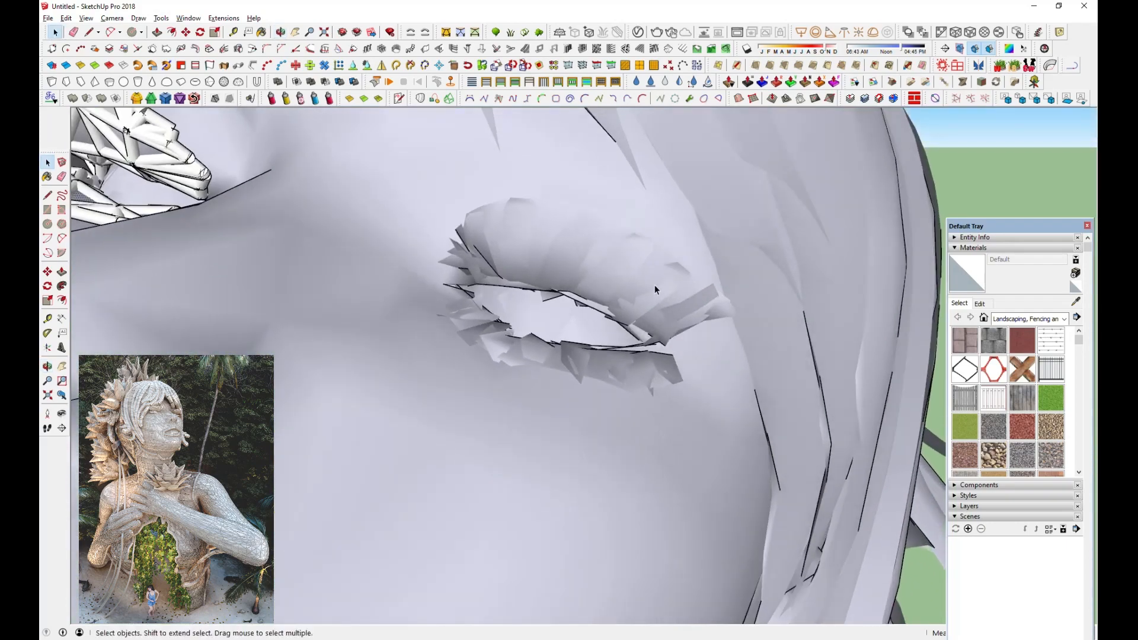
pyautogui.click(632, 271)
pyautogui.scroll(-5, 647, 310)
pyautogui.moveTo(592, 366); pyautogui.dragTo(533, 436, button='middle')
pyautogui.scroll(-6, 534, 439)
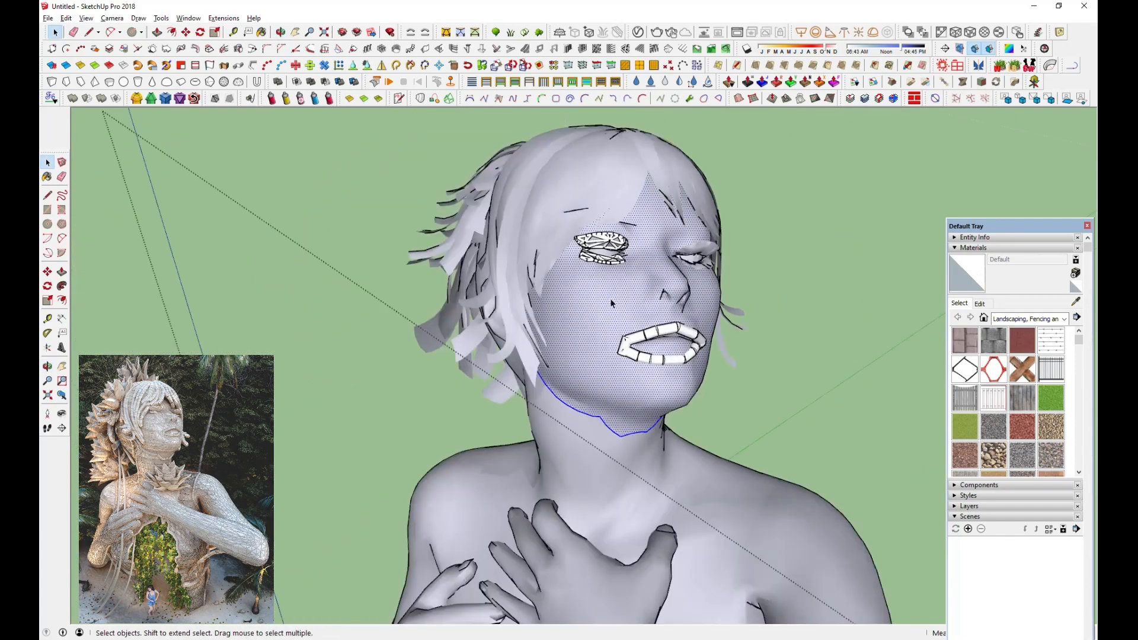
pyautogui.tripleClick(612, 303)
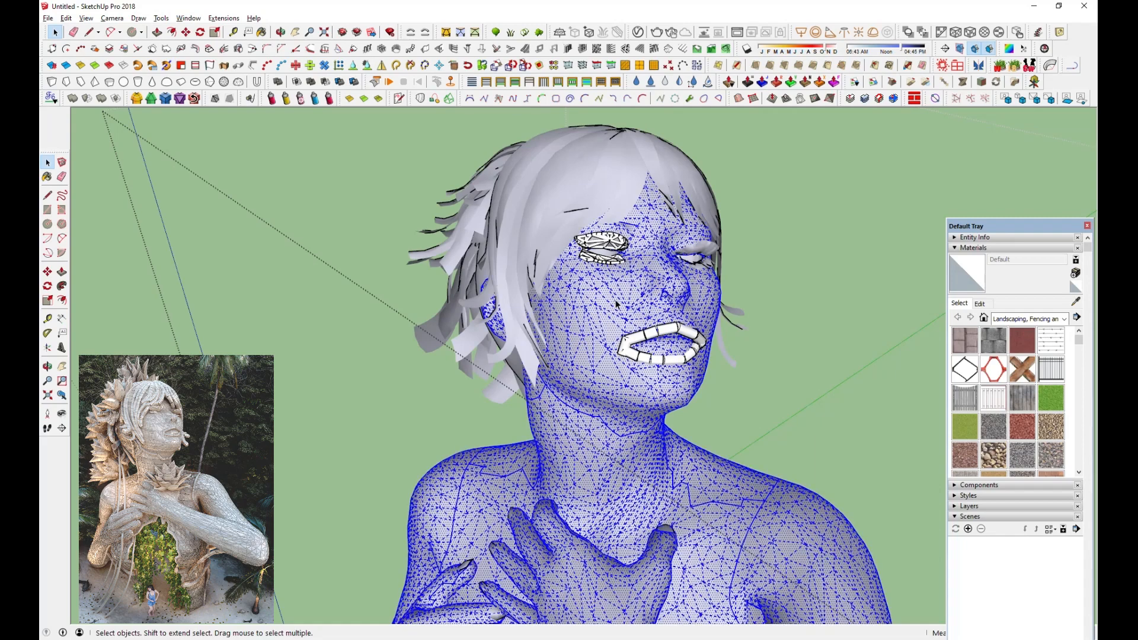
pyautogui.click(615, 303)
pyautogui.moveTo(615, 304); pyautogui.dragTo(731, 254, button='middle')
pyautogui.rightClick(584, 303)
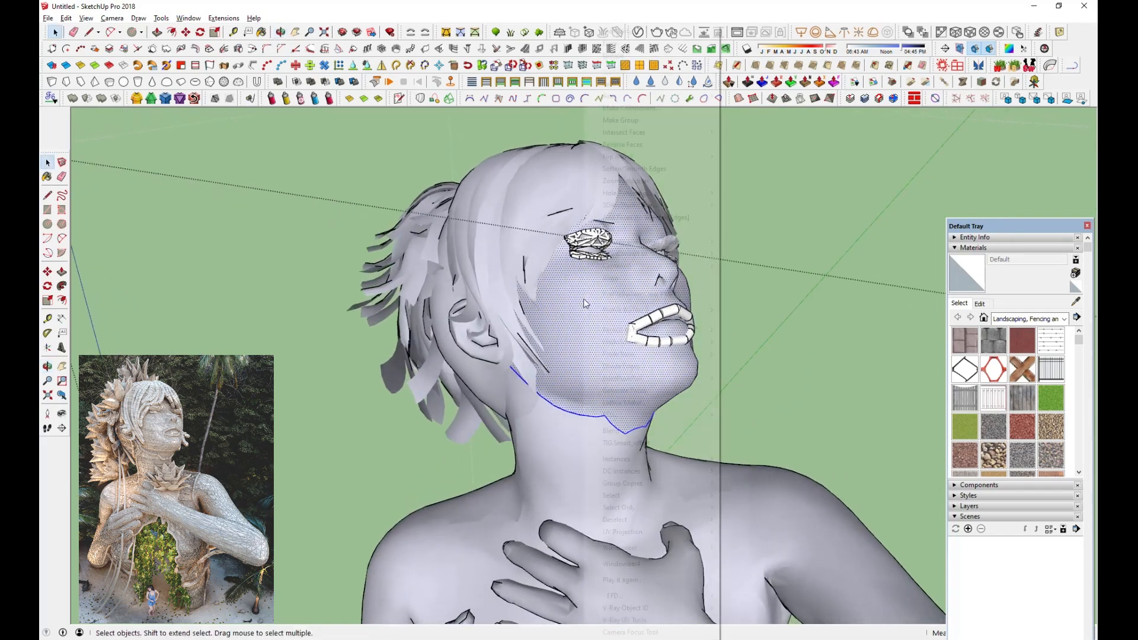
pyautogui.click(620, 121)
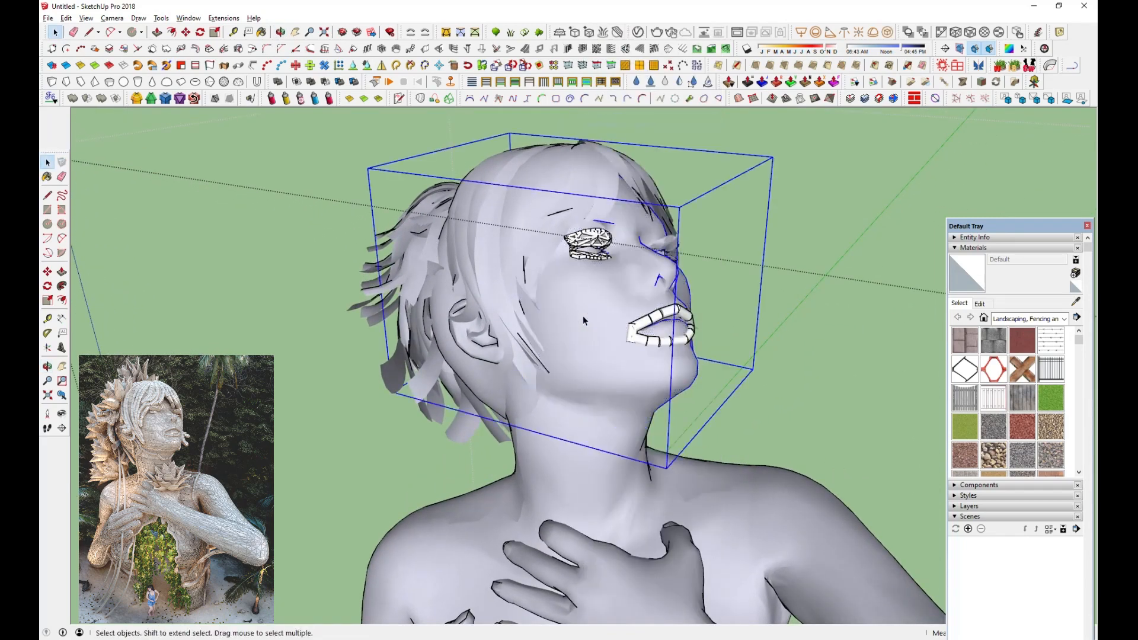
# - Open the face group, select its entire mesh and convert the edges to grouped tubes with precision 10
pyautogui.doubleClick(582, 315)
pyautogui.tripleClick(581, 315)
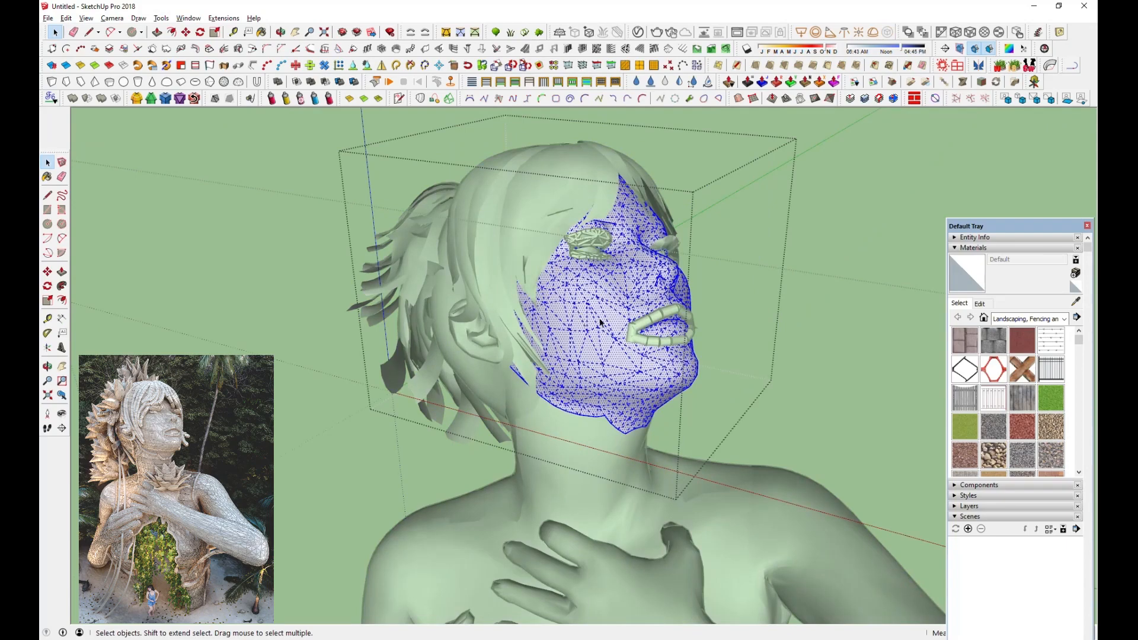
pyautogui.scroll(5, 623, 306)
pyautogui.click(254, 77)
pyautogui.doubleClick(589, 344)
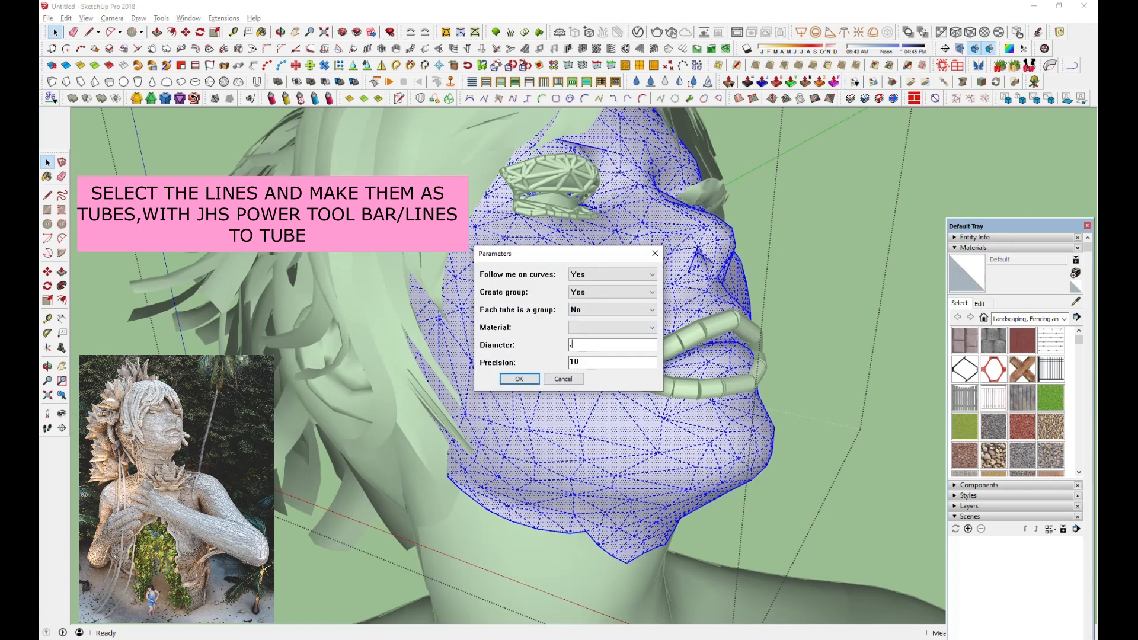
pyautogui.click(518, 380)
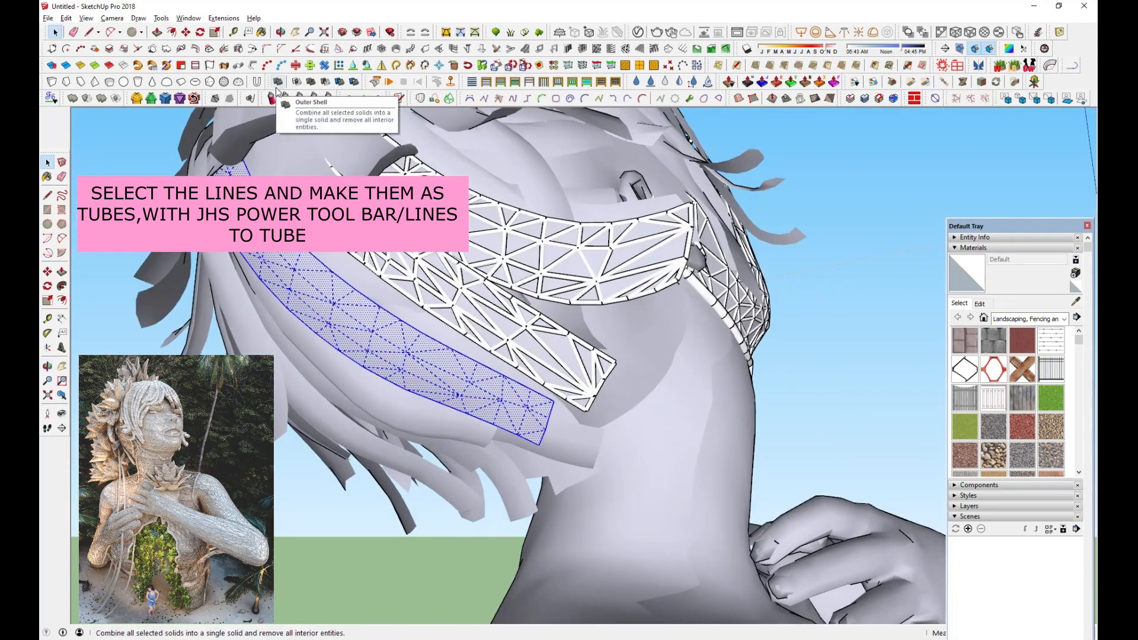
# - Convert the selected hair strand's mesh edges to tubes
pyautogui.press('Return')
pyautogui.moveTo(391, 320); pyautogui.dragTo(413, 336, button='middle')
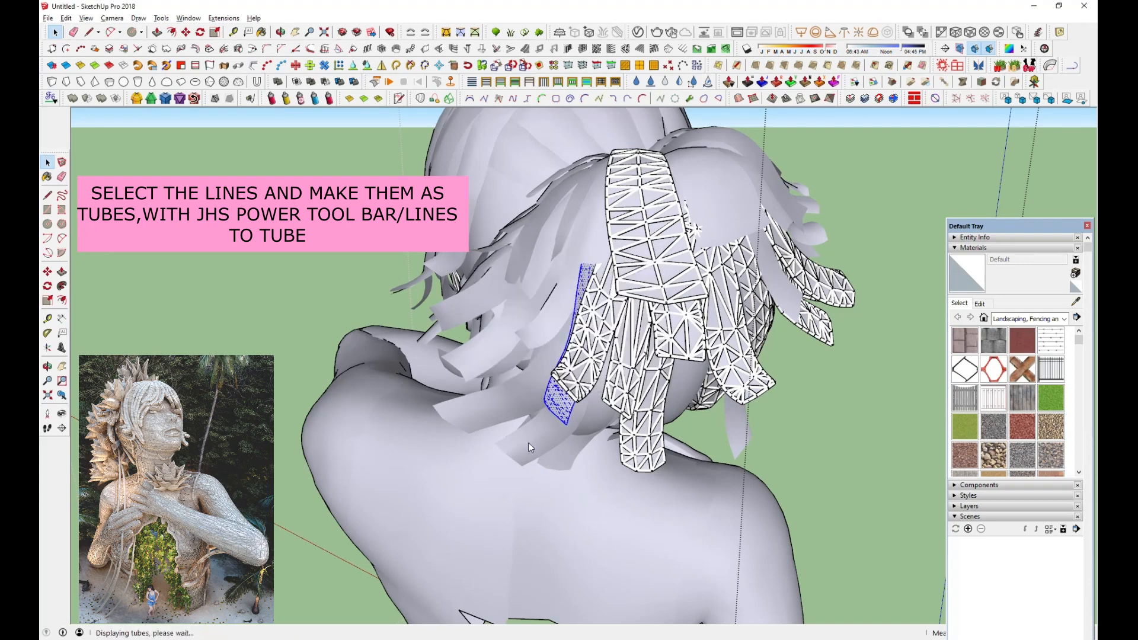
pyautogui.click(528, 442)
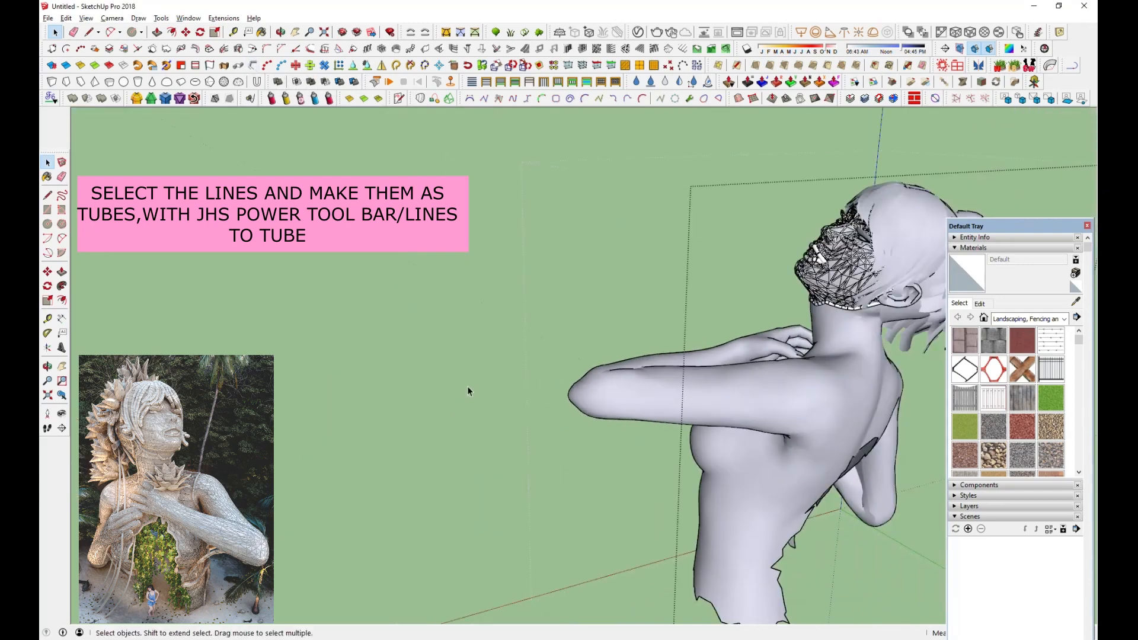
# - Select the neck and torso surface and convert its border edges to grouped tubes 5" in diameter with precision 10
pyautogui.moveTo(467, 386); pyautogui.dragTo(748, 312, button='middle')
pyautogui.scroll(5, 614, 386)
pyautogui.click(613, 386)
pyautogui.doubleClick(613, 386)
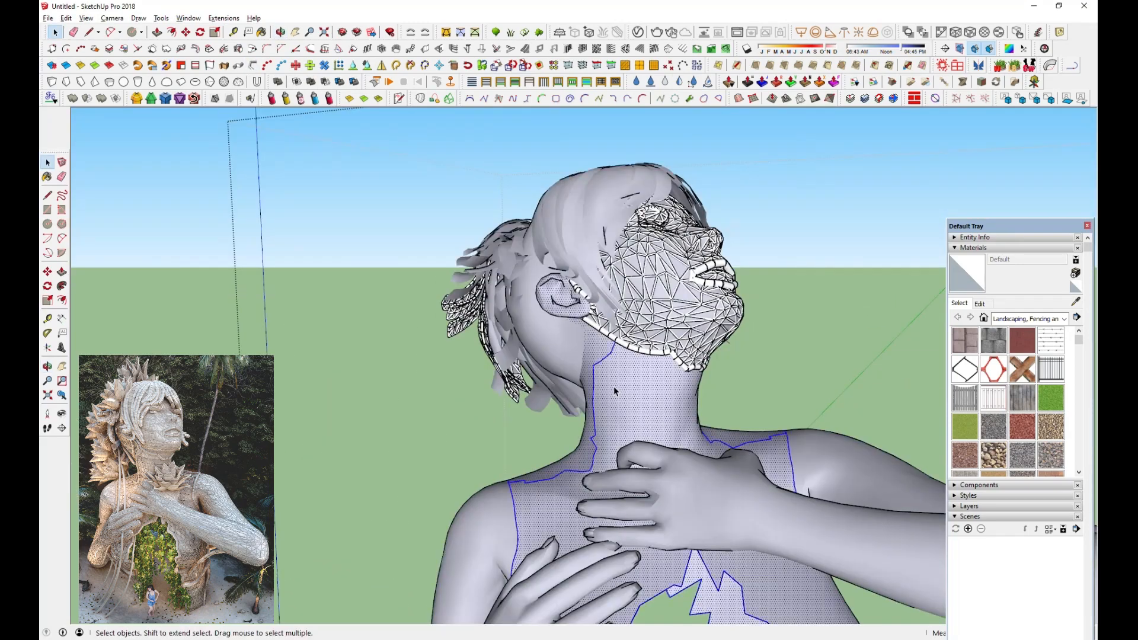
pyautogui.click(252, 65)
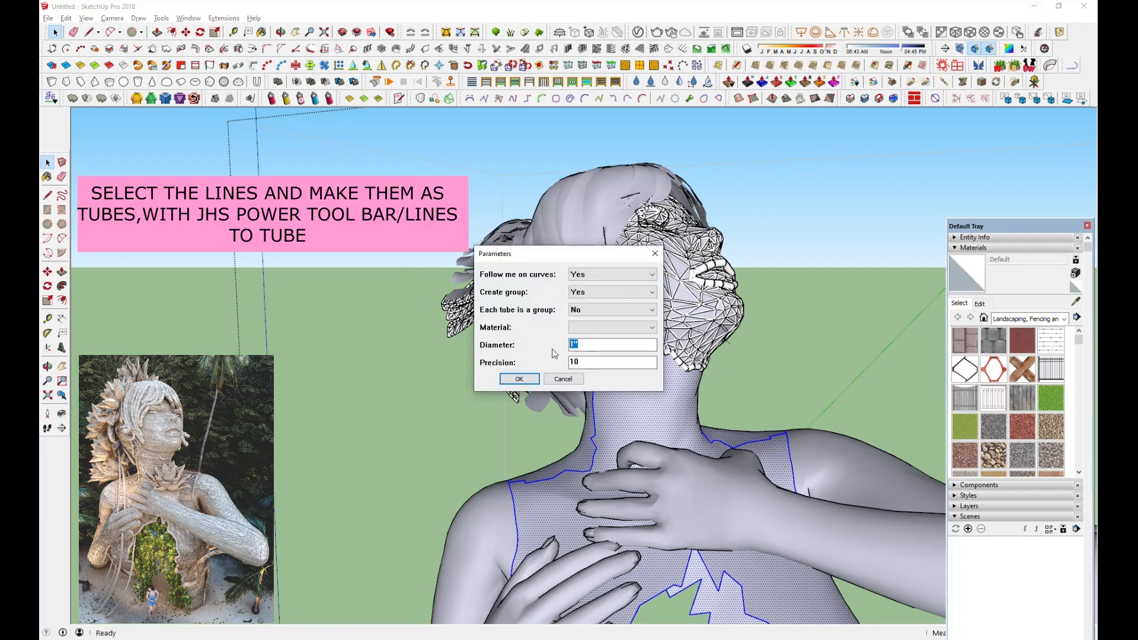
pyautogui.click(520, 380)
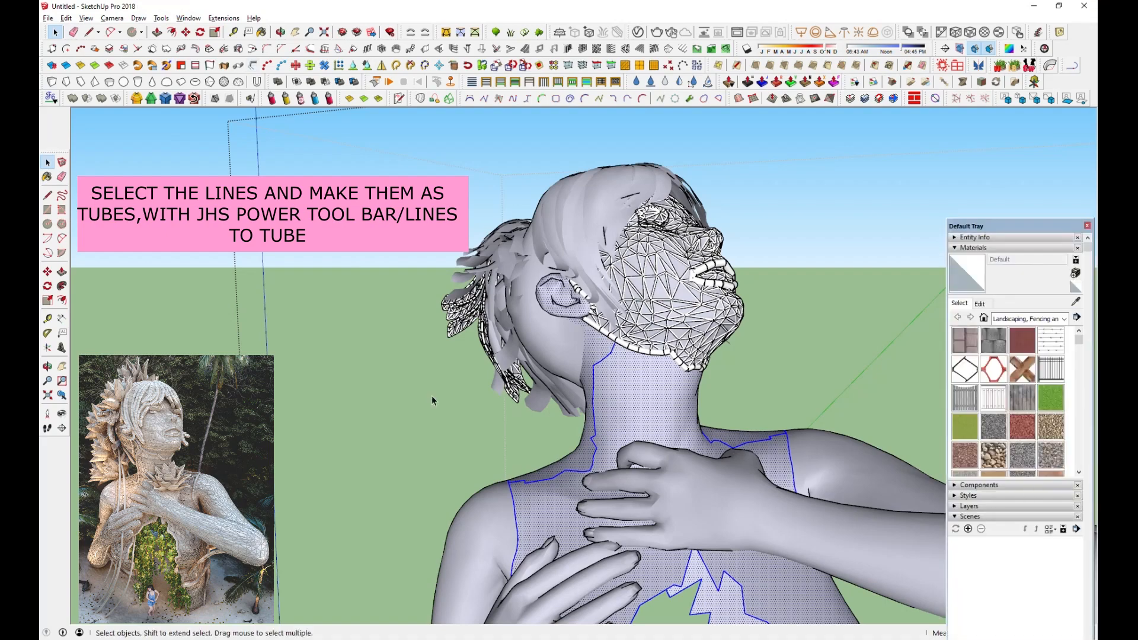
pyautogui.scroll(-6, 532, 277)
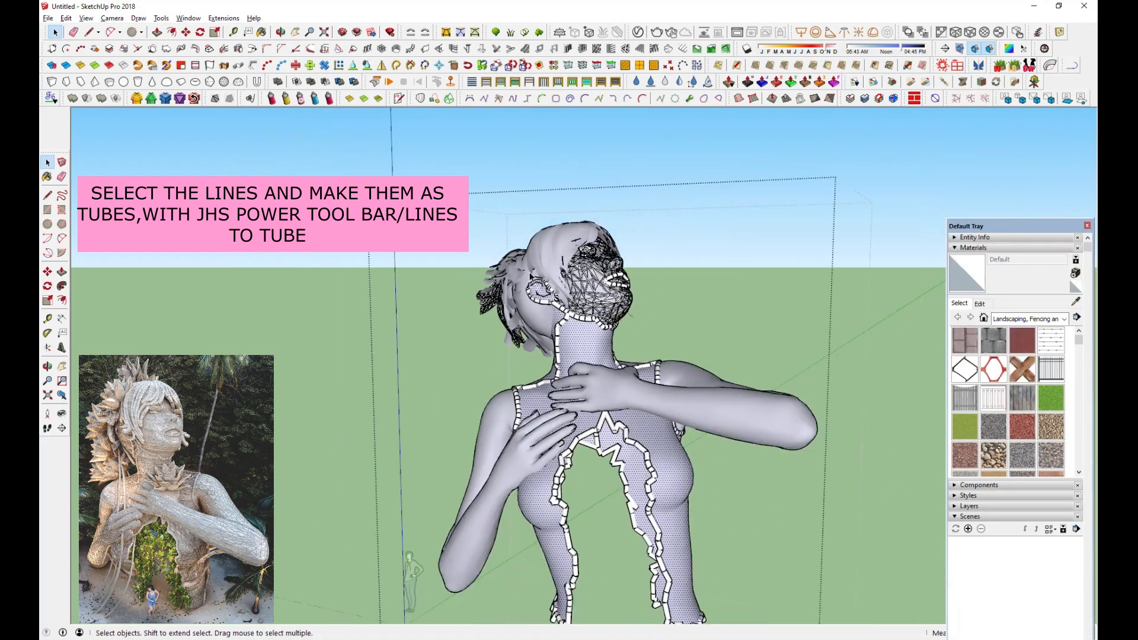
# - Select the surface of the lowered arm with its hand on the chest and convert its edges to tubes 5" in diameter
pyautogui.scroll(5, 636, 522)
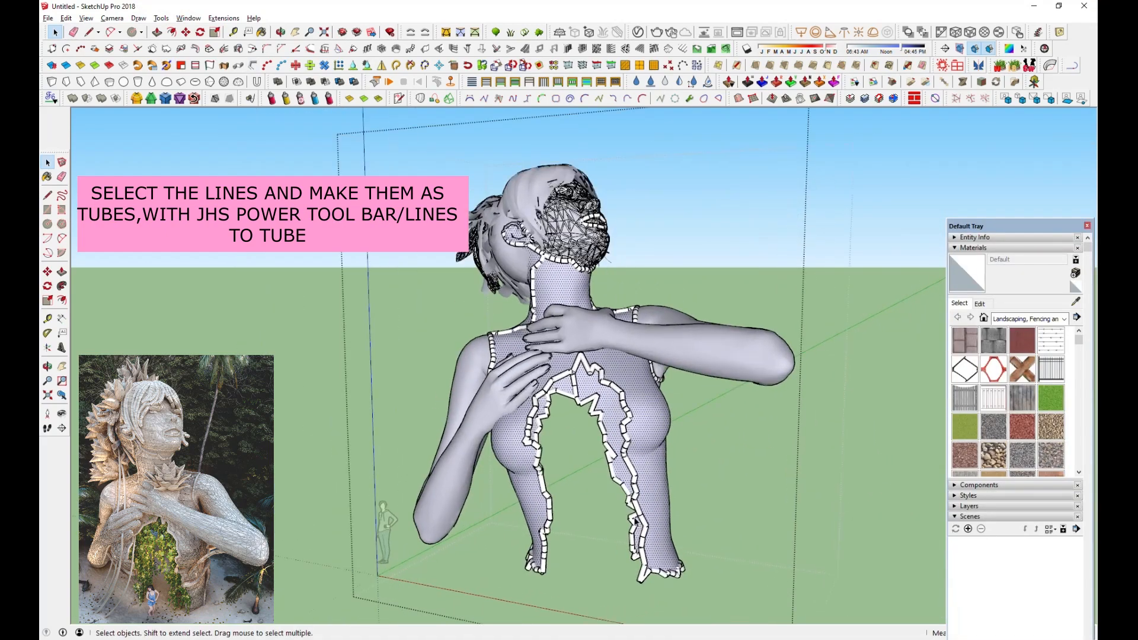
pyautogui.moveTo(504, 384); pyautogui.dragTo(488, 374, button='middle')
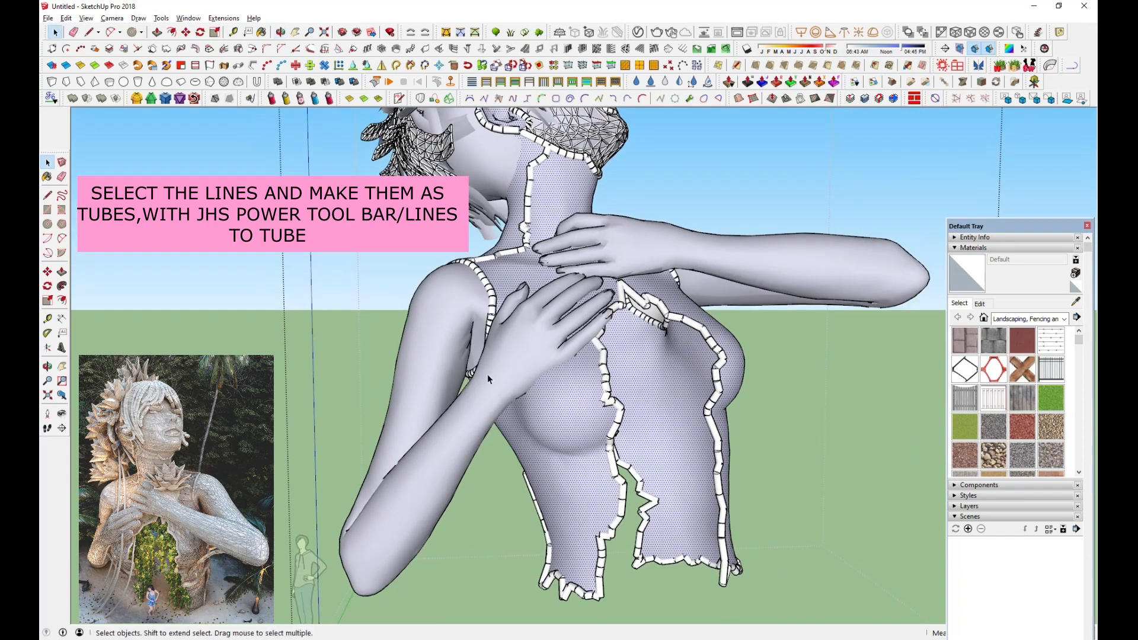
pyautogui.tripleClick(491, 384)
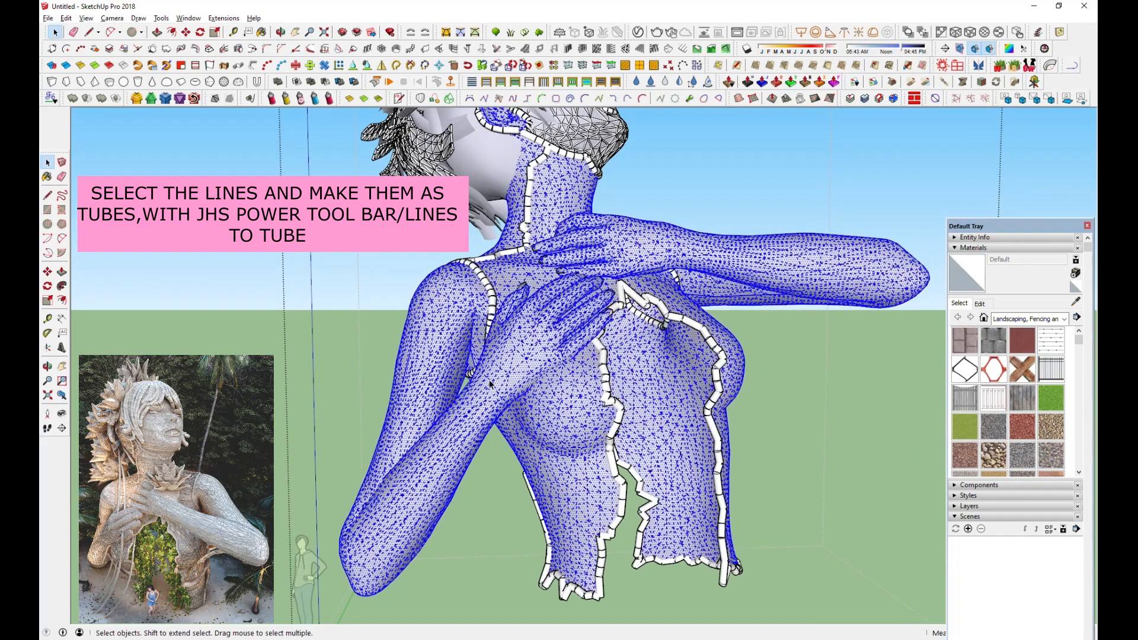
pyautogui.click(490, 384)
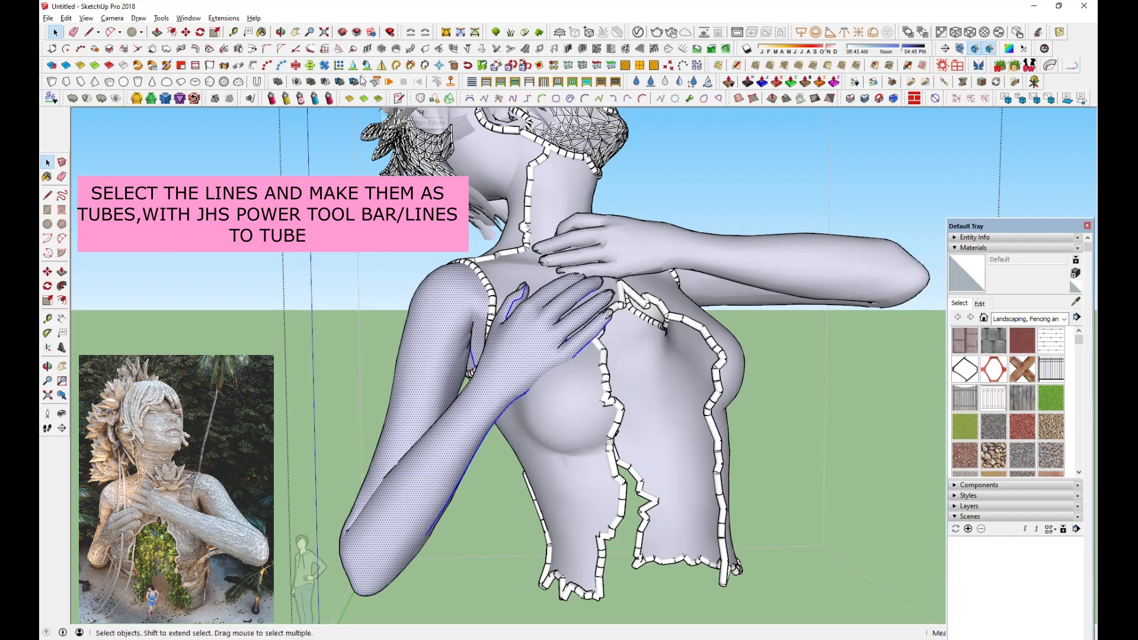
pyautogui.click(252, 67)
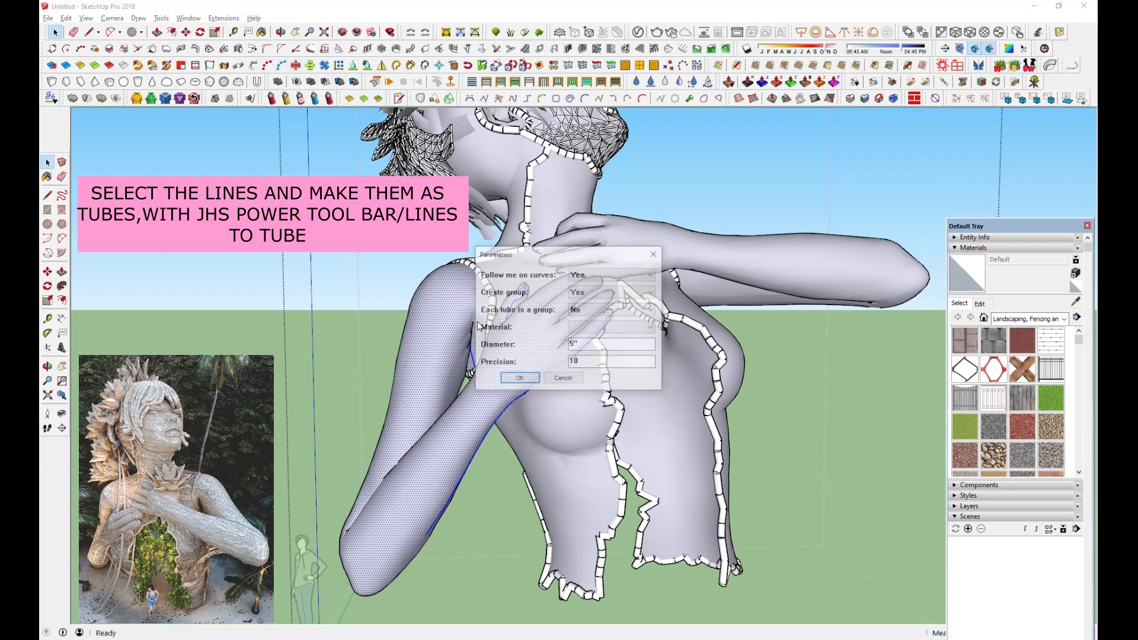
pyautogui.click(517, 382)
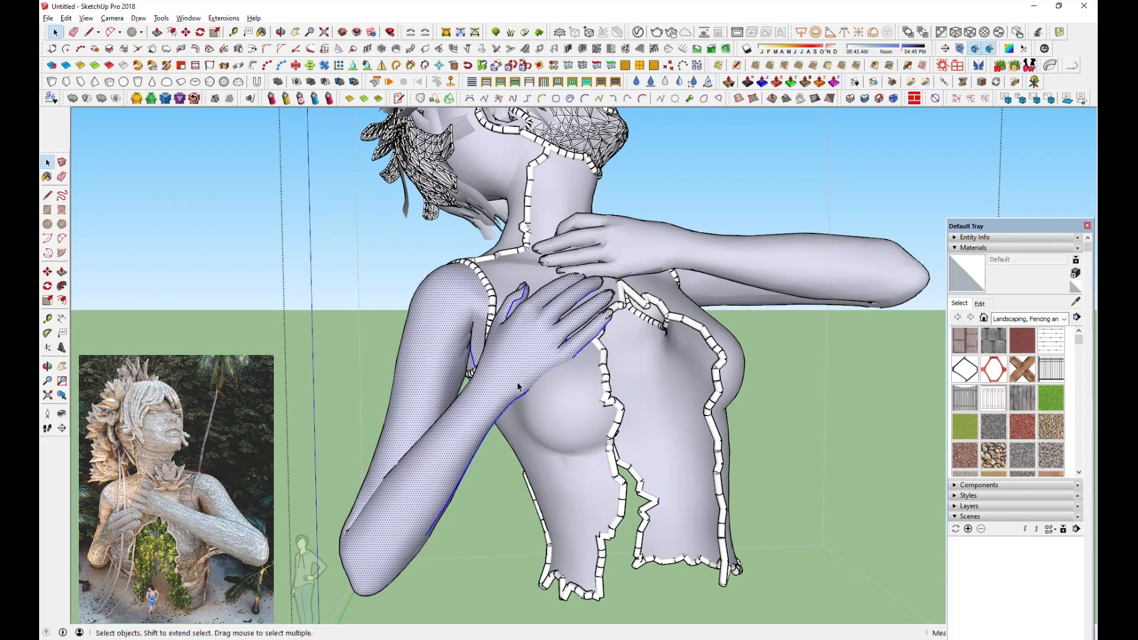
# - Select the surface of the horizontally raised arm and convert its edges to tubes 5" in diameter with precision 10
pyautogui.moveTo(519, 386)
pyautogui.mouseDown(button='middle')
pyautogui.moveTo(308, 312)
pyautogui.moveTo(372, 379)
pyautogui.mouseUp(button='middle')
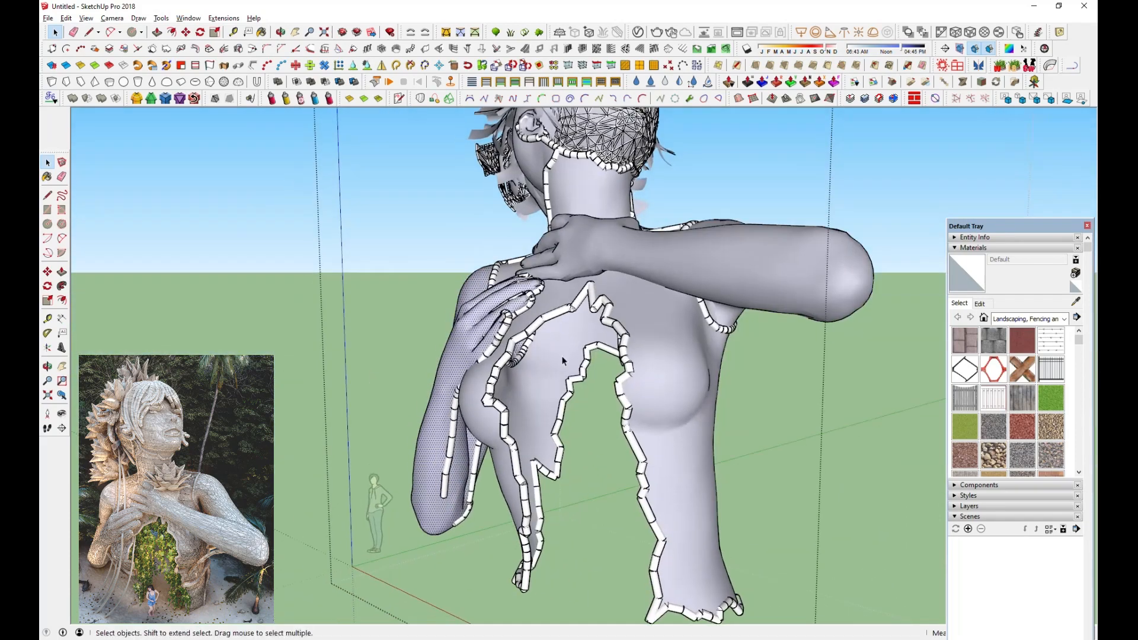
pyautogui.click(779, 275)
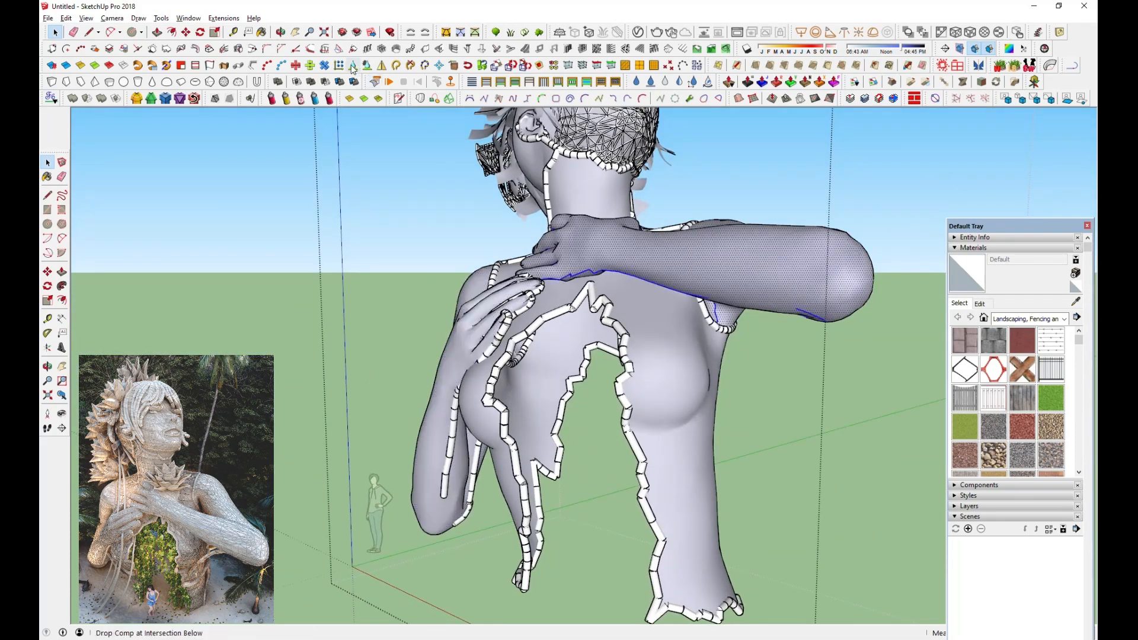
pyautogui.click(254, 67)
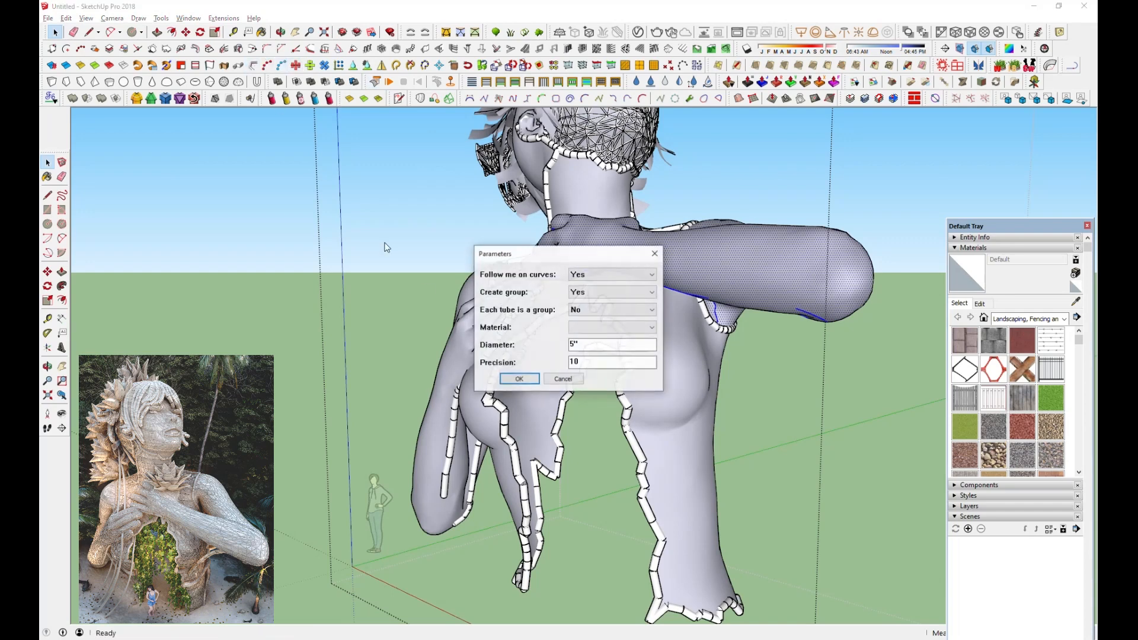
pyautogui.click(518, 378)
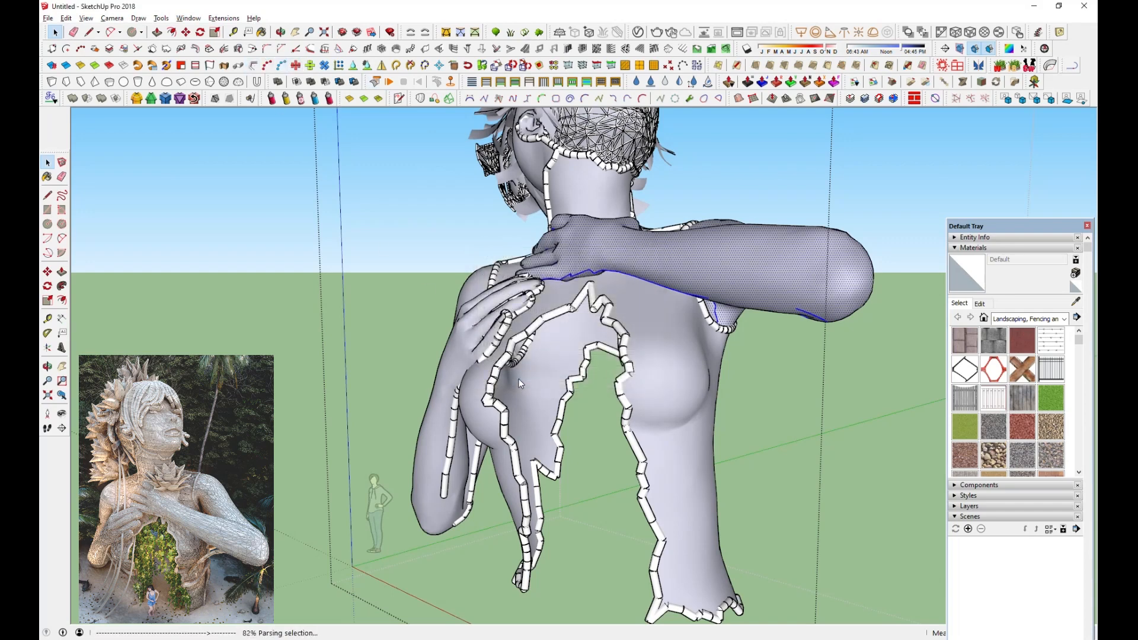
# - Select only the neck and torso surface from behind and place a copy of it beside the figure
pyautogui.moveTo(517, 376); pyautogui.dragTo(437, 334, button='middle')
pyautogui.click(435, 330)
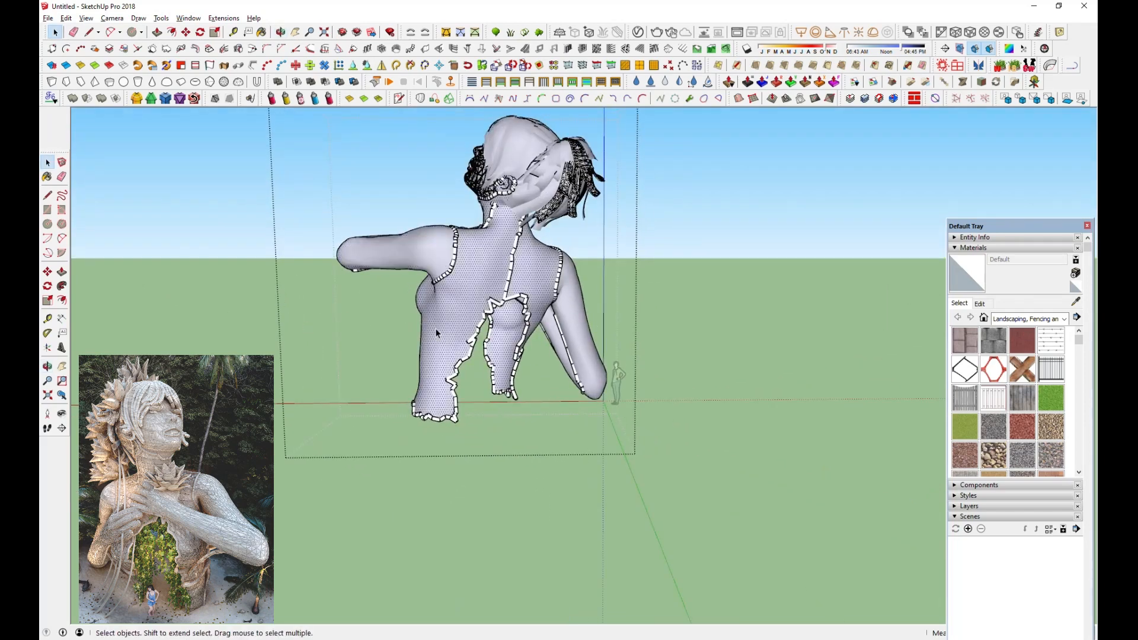
pyautogui.tripleClick(435, 328)
pyautogui.scroll(4, 445, 324)
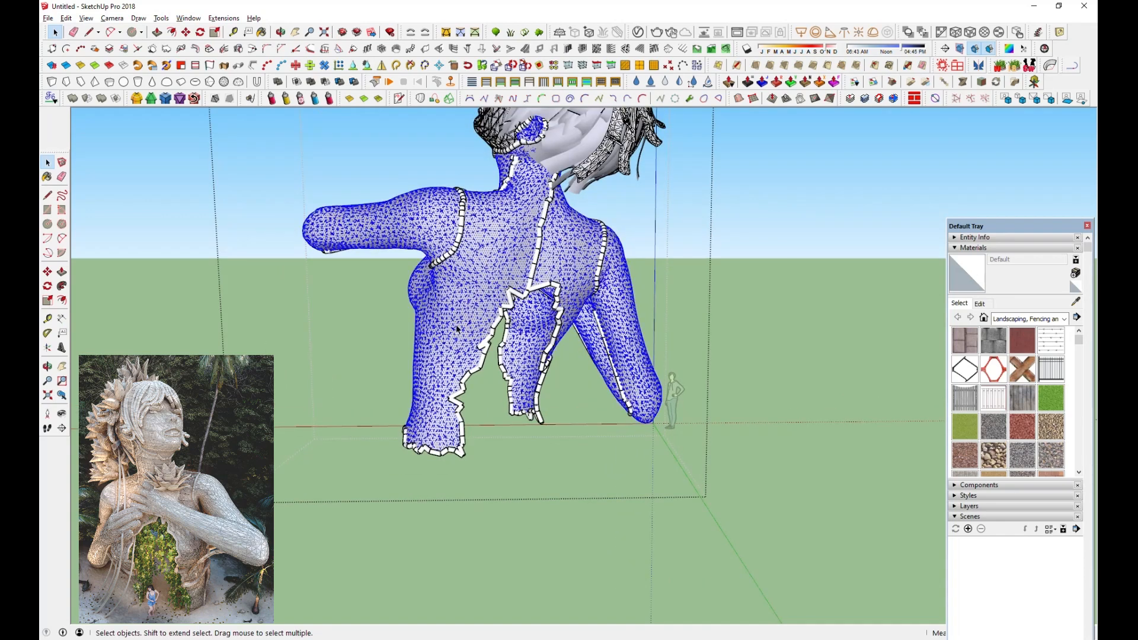
pyautogui.click(457, 325)
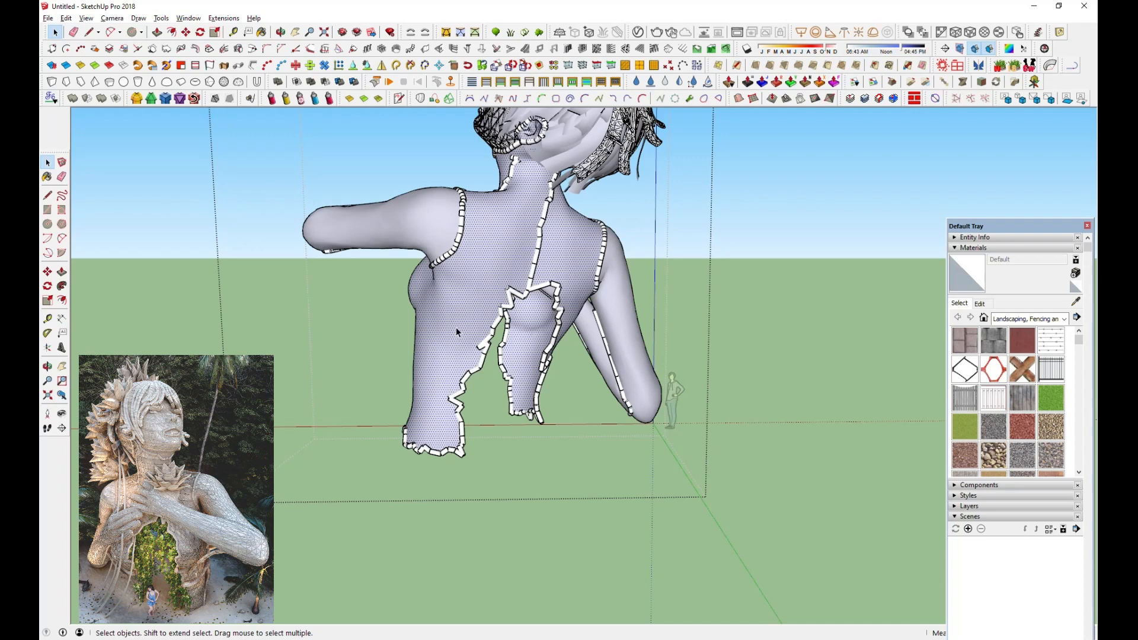
pyautogui.moveTo(704, 326); pyautogui.dragTo(775, 302, button='middle')
pyautogui.scroll(-5, 774, 302)
pyautogui.click(187, 35)
pyautogui.click(709, 430)
pyautogui.press('ctrl')
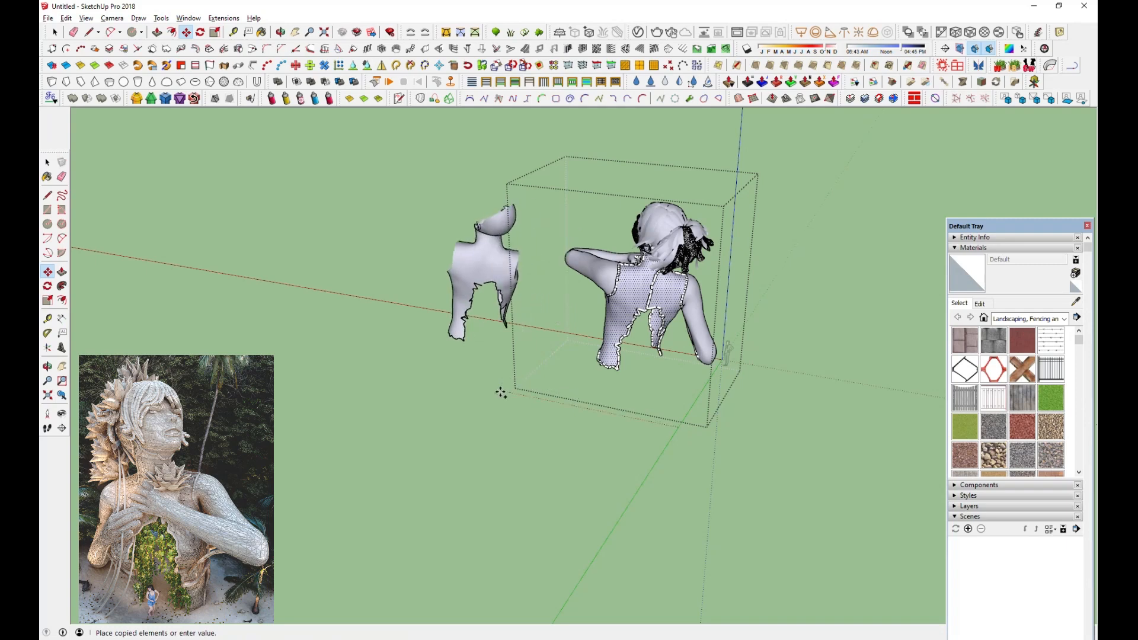
pyautogui.click(351, 247)
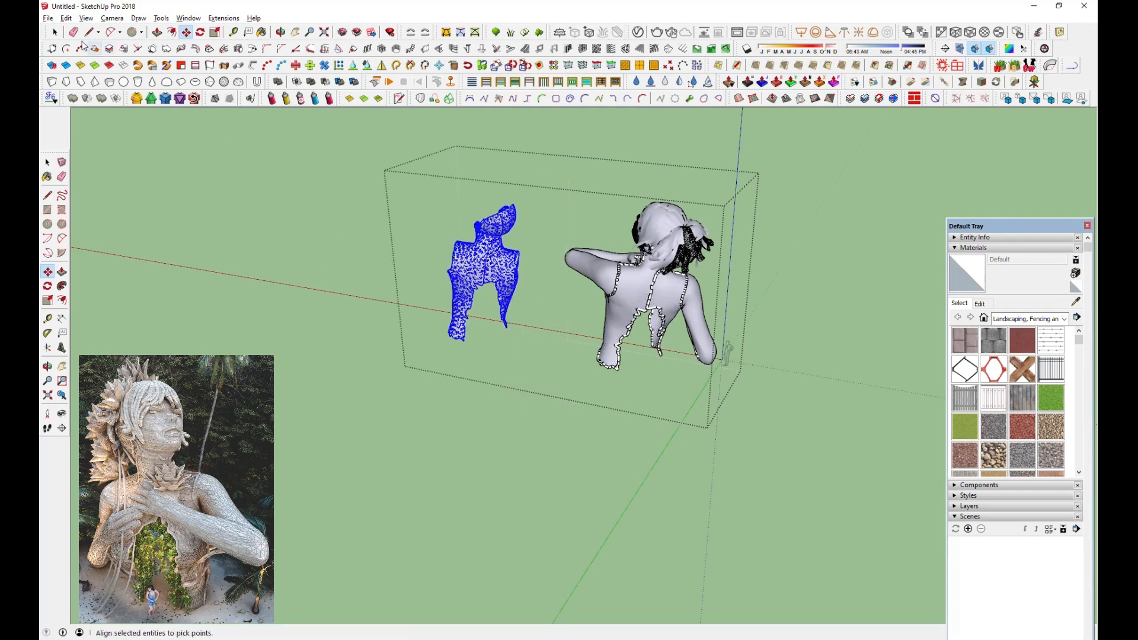
pyautogui.press('space')
# - Examine the copied torso mesh beside the original figure from the back and the front
pyautogui.scroll(3, 515, 279)
pyautogui.moveTo(530, 249); pyautogui.dragTo(503, 281, button='middle')
pyautogui.scroll(3, 503, 282)
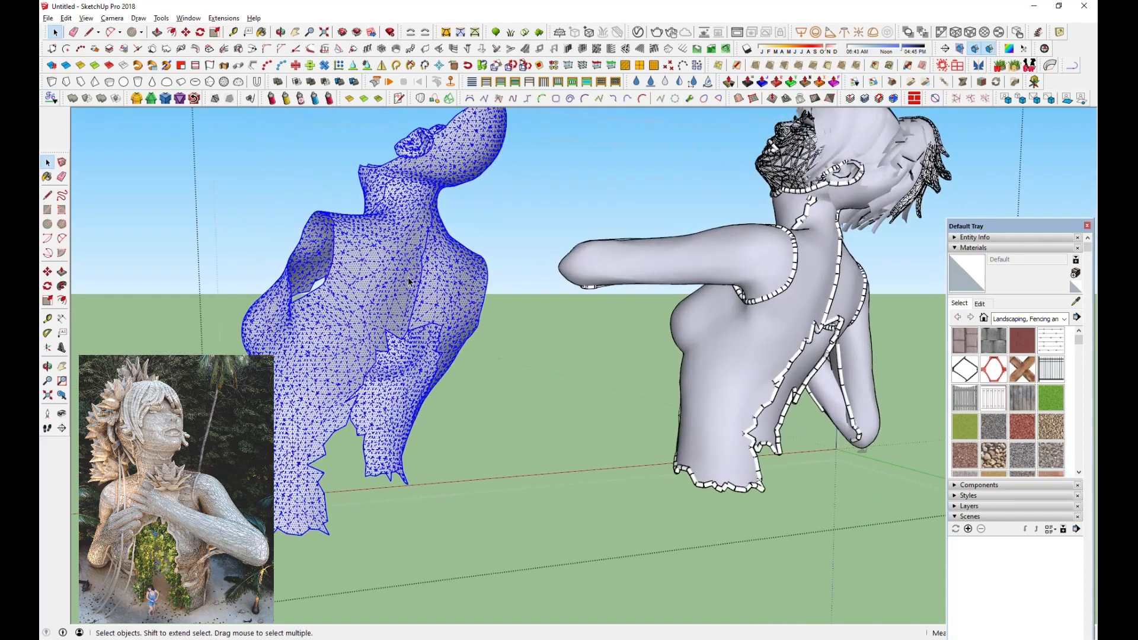
pyautogui.moveTo(412, 378); pyautogui.dragTo(487, 435, button='middle')
pyautogui.scroll(-3, 356, 447)
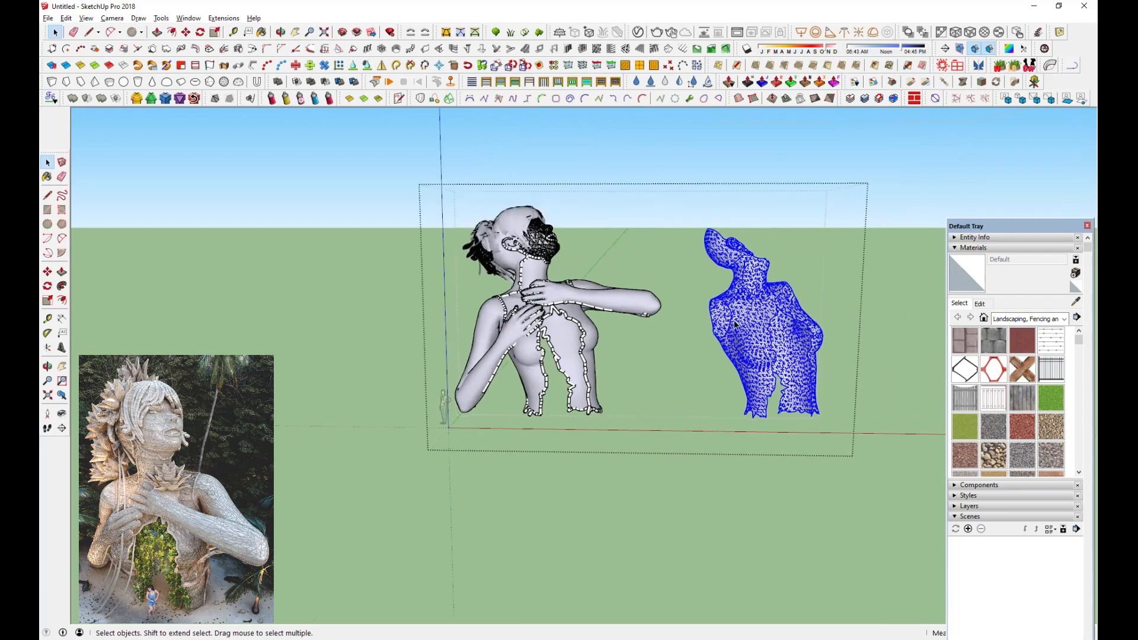
pyautogui.scroll(5, 735, 317)
pyautogui.moveTo(577, 336); pyautogui.dragTo(529, 287, button='middle')
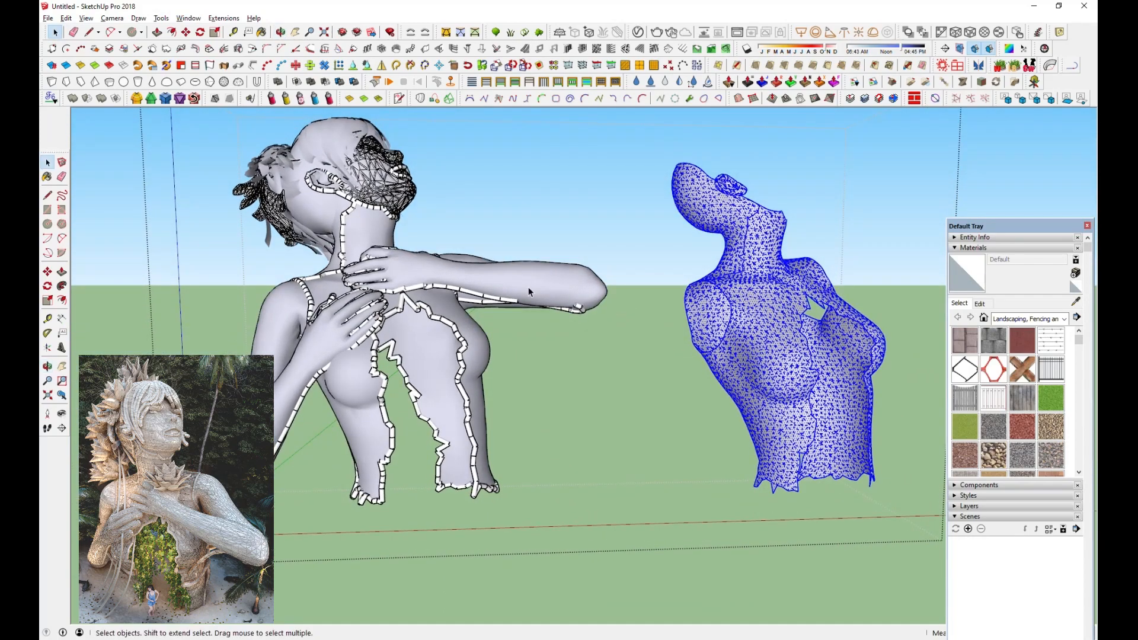
# - Save the active model
pyautogui.click(47, 19)
pyautogui.click(82, 81)
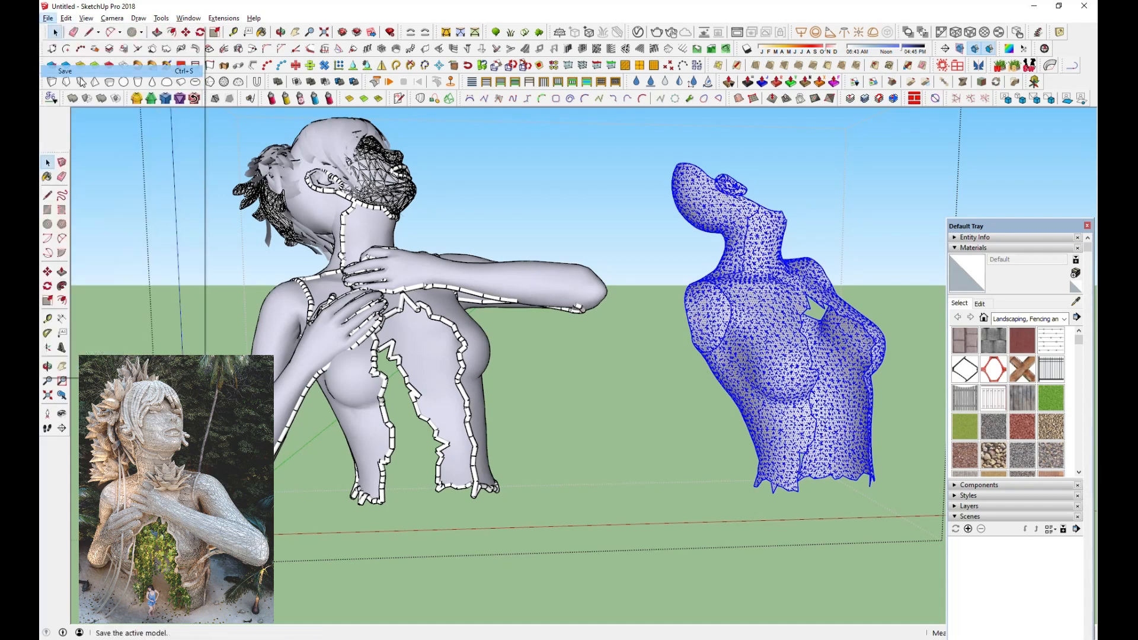
pyautogui.click(545, 338)
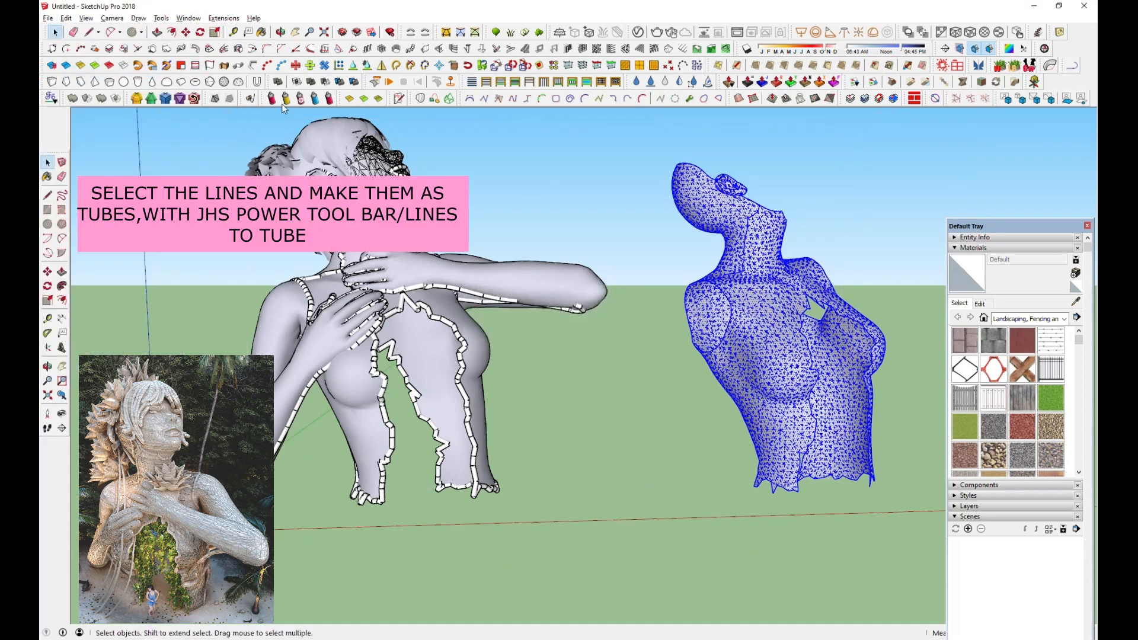
# - Convert the copied torso mesh's edges to tubes 1" in diameter with precision 10 and move them back onto the figure
pyautogui.click(253, 66)
pyautogui.doubleClick(585, 344)
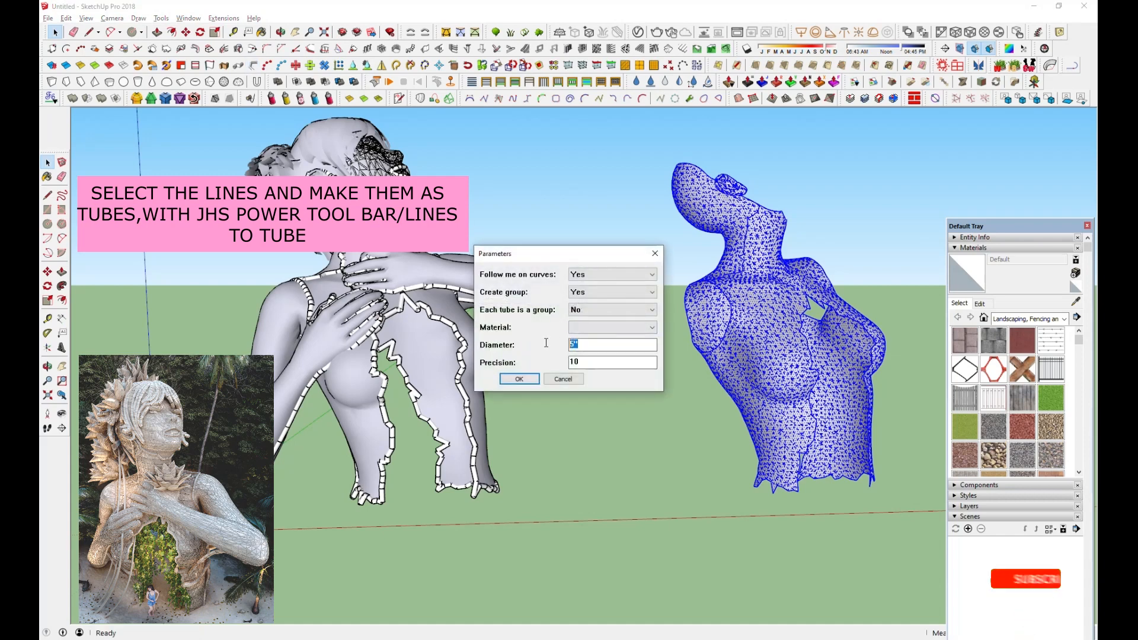
pyautogui.write('1')
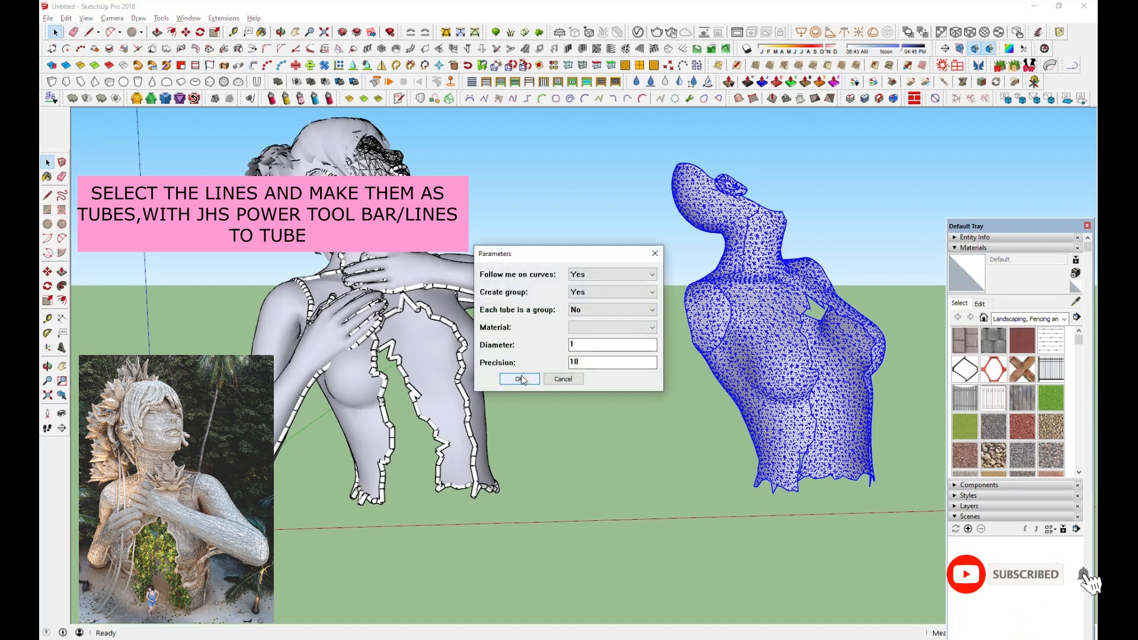
pyautogui.click(519, 379)
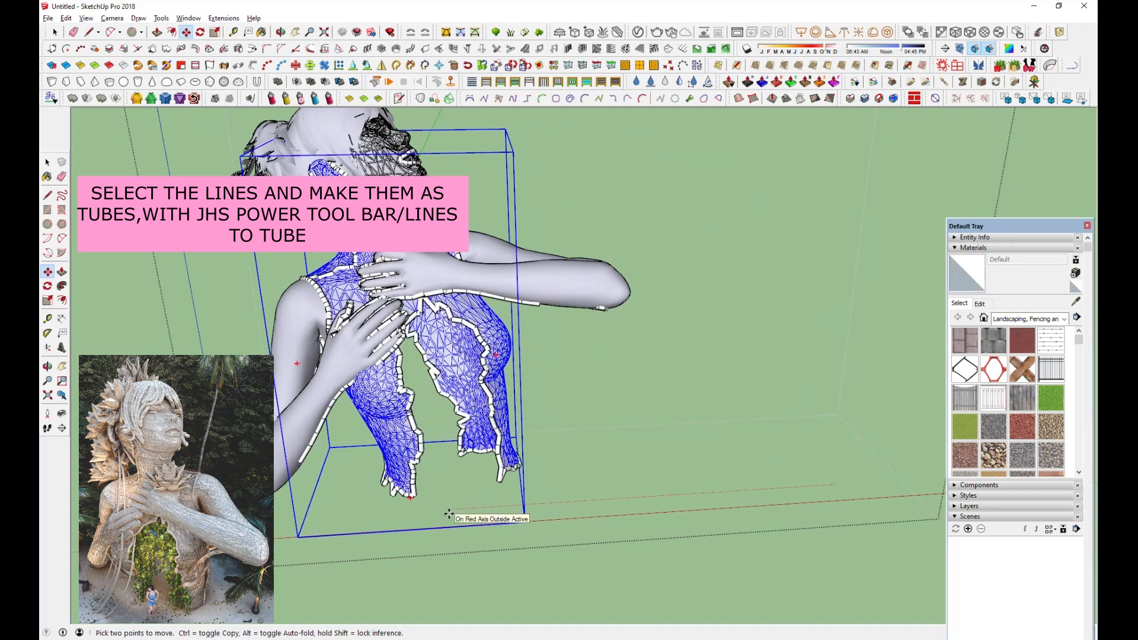
pyautogui.click(450, 514)
pyautogui.moveTo(501, 380); pyautogui.dragTo(598, 438, button='middle')
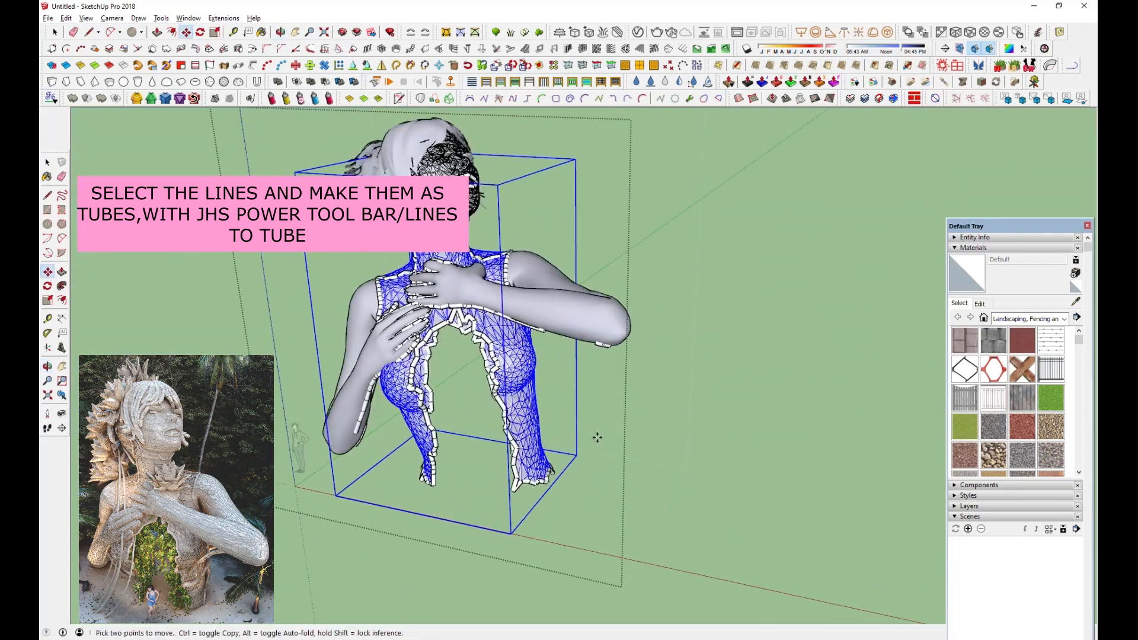
# - Place a copy of the raised arm beside the figure and convert its edges to tubes 1" in diameter with precision 10
pyautogui.scroll(6, 490, 417)
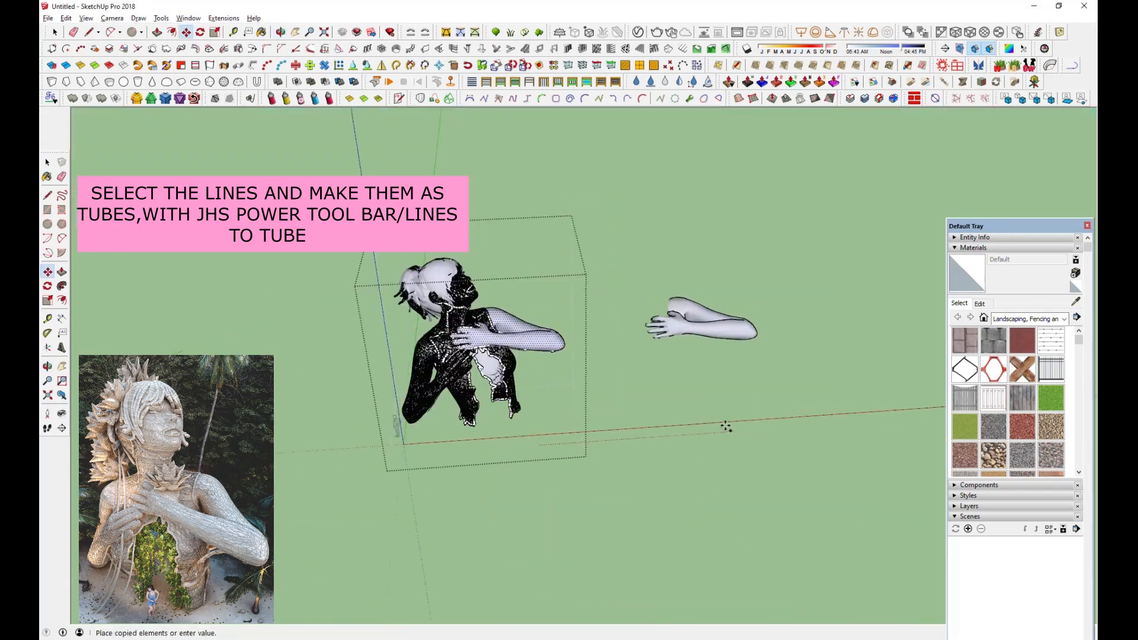
pyautogui.scroll(3, 724, 424)
pyautogui.moveTo(775, 297); pyautogui.dragTo(487, 262, button='middle')
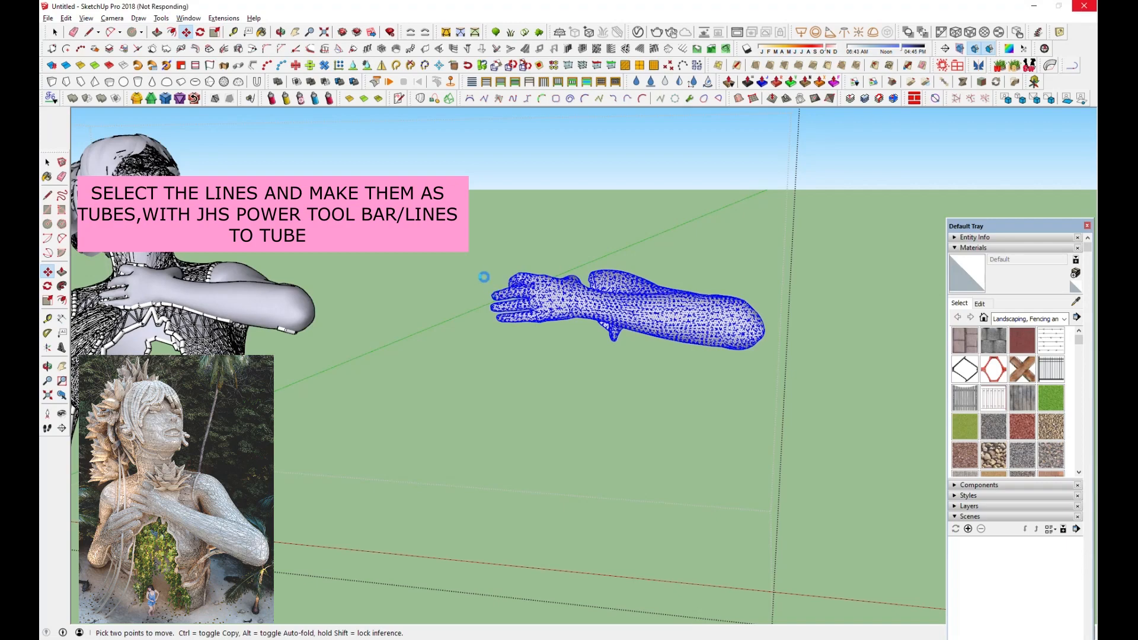
pyautogui.click(490, 347)
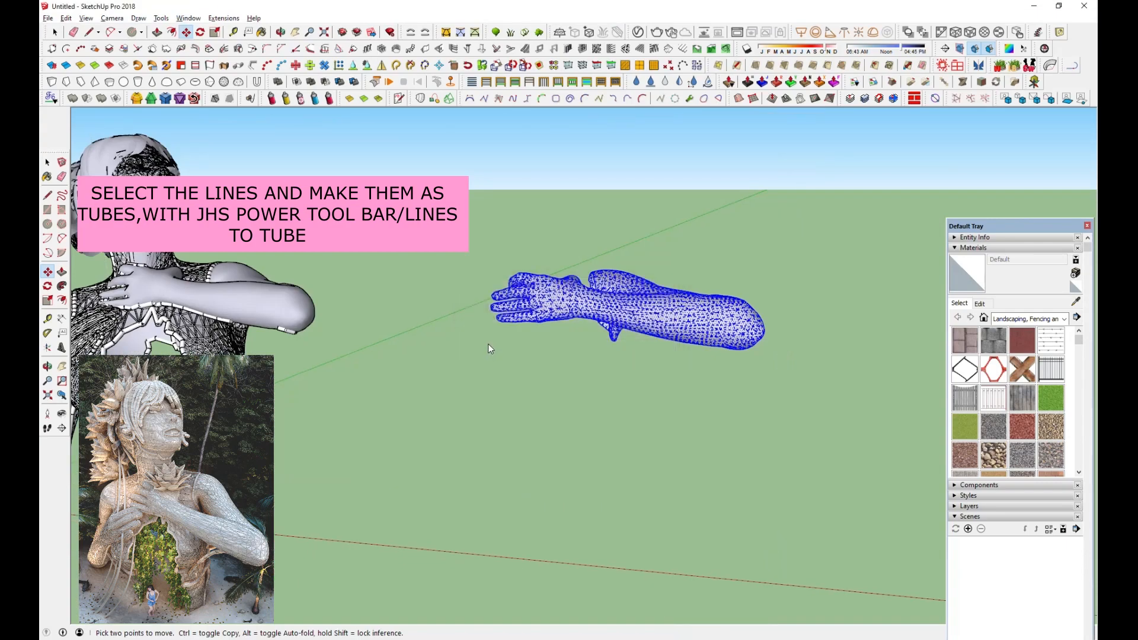
pyautogui.click(254, 68)
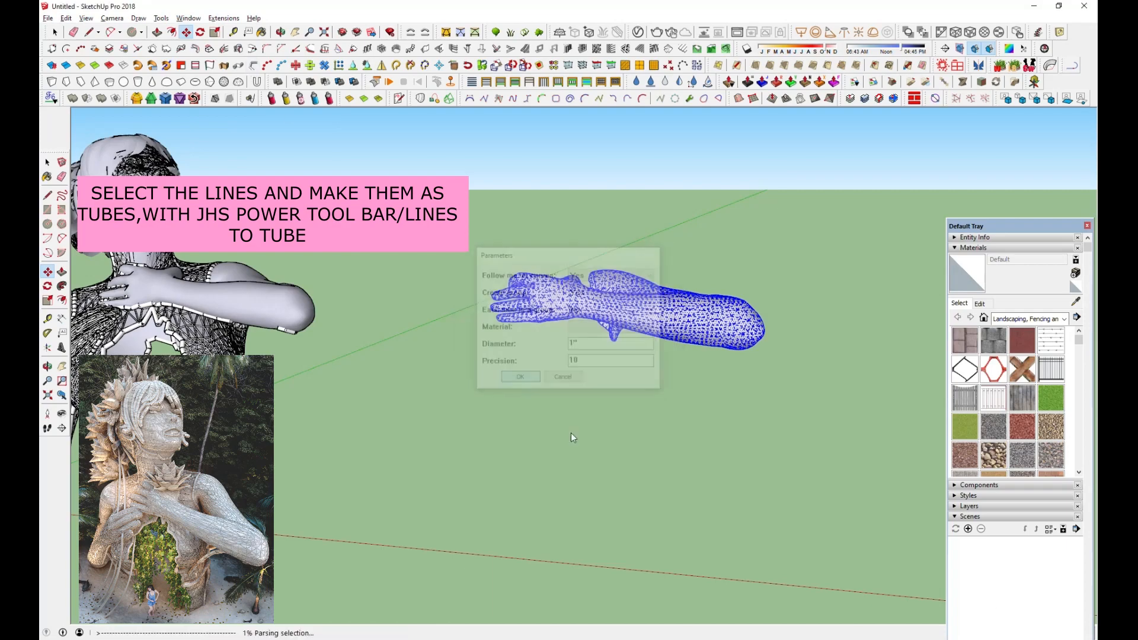
# - Move the raised arm's edge tubes back onto the figure's arm
pyautogui.moveTo(706, 323); pyautogui.dragTo(699, 409, button='middle')
pyautogui.scroll(-3, 699, 409)
pyautogui.press('m')
pyautogui.click(795, 494)
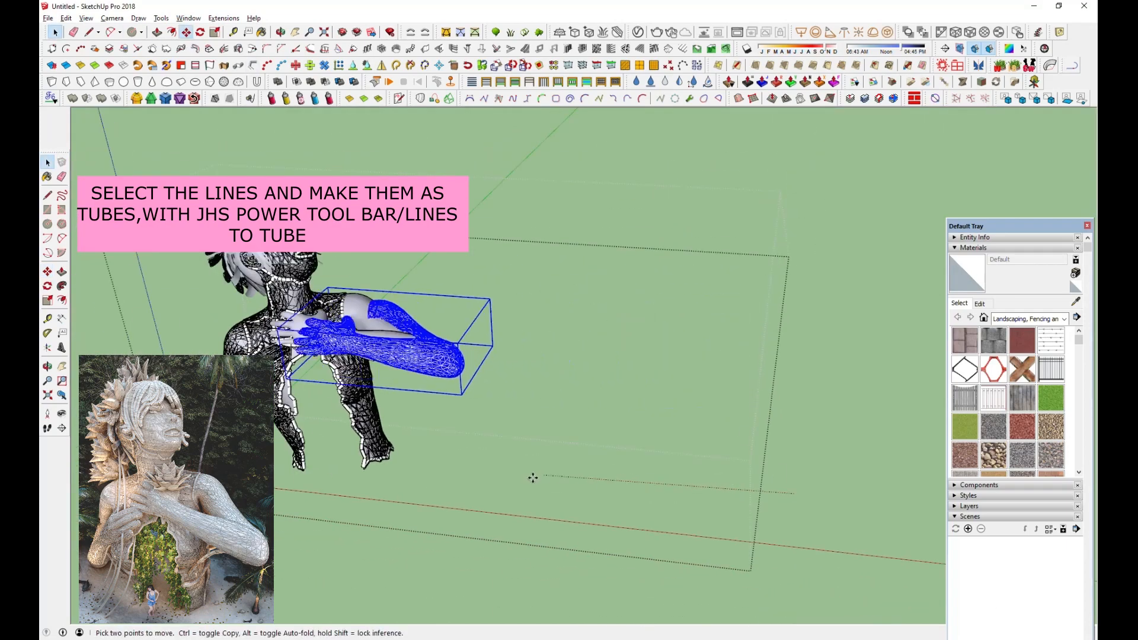
pyautogui.click(514, 465)
pyautogui.moveTo(584, 231); pyautogui.dragTo(693, 133, button='middle')
pyautogui.scroll(2, 445, 283)
pyautogui.moveTo(446, 284); pyautogui.dragTo(385, 246, button='middle')
pyautogui.press('space')
pyautogui.click(563, 231)
pyautogui.moveTo(563, 231); pyautogui.dragTo(427, 320, button='middle')
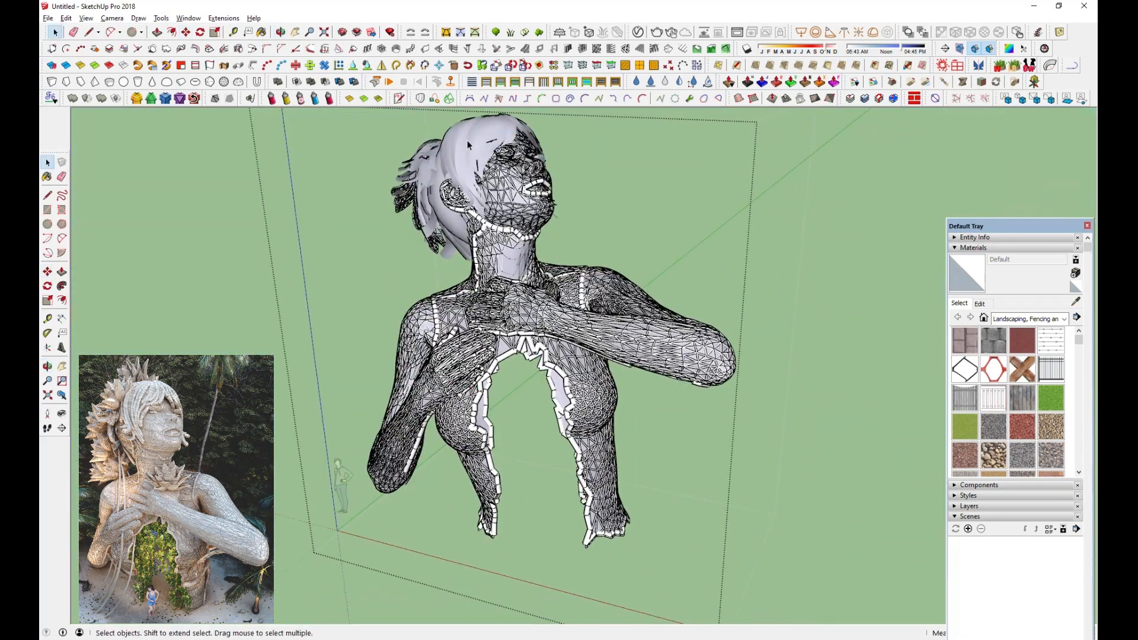
# - Select the scalp surface on the figure's head and place a copy of it beside the figure
pyautogui.moveTo(476, 157); pyautogui.dragTo(585, 168, button='middle')
pyautogui.click(468, 223)
pyautogui.scroll(-4, 389, 332)
pyautogui.press('m')
pyautogui.click(514, 439)
pyautogui.press('ctrl')
pyautogui.click(696, 467)
pyautogui.click(48, 18)
pyautogui.click(47, 18)
# - Convert the boundary edges of the copied scalp surface to tubes
pyautogui.press('space')
pyautogui.scroll(2, 639, 231)
pyautogui.moveTo(561, 193); pyautogui.dragTo(713, 325)
pyautogui.click(152, 65)
pyautogui.moveTo(588, 345); pyautogui.dragTo(533, 350)
pyautogui.click(519, 379)
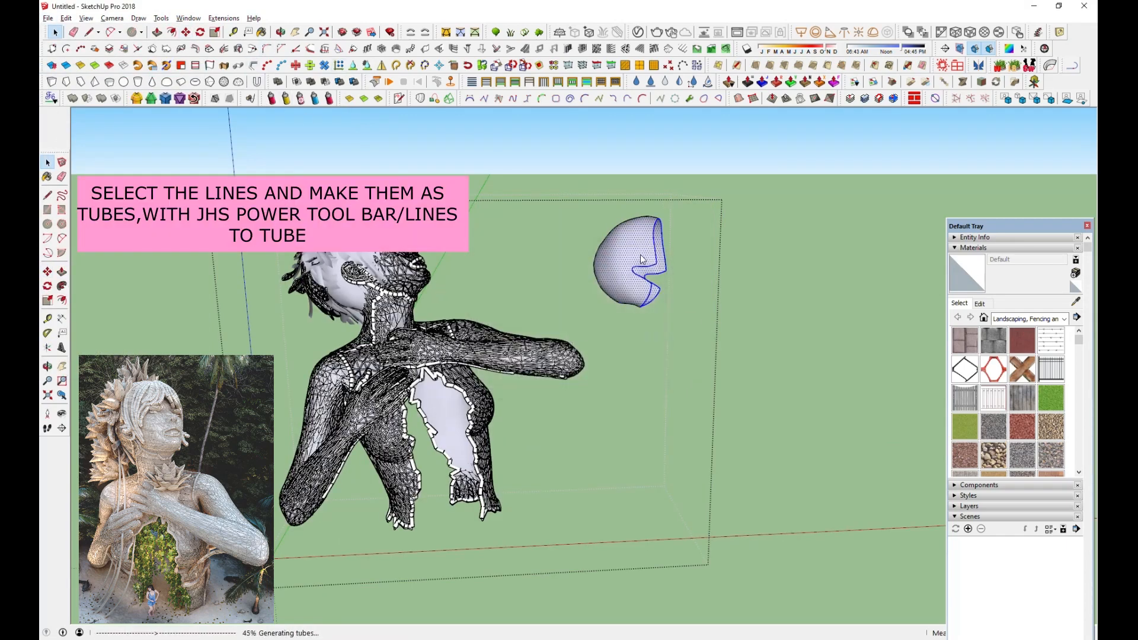
# - Select the whole copied scalp mesh and convert its edges to tubes 1" in diameter with precision 10
pyautogui.scroll(3, 642, 251)
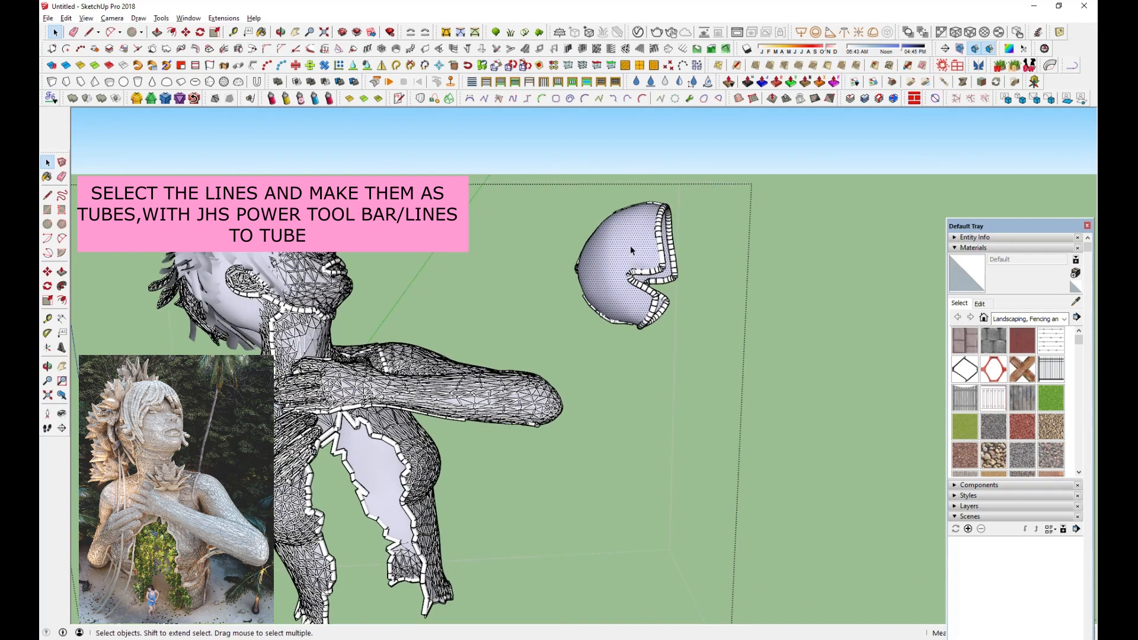
pyautogui.tripleClick(631, 247)
pyautogui.click(249, 67)
pyautogui.click(589, 345)
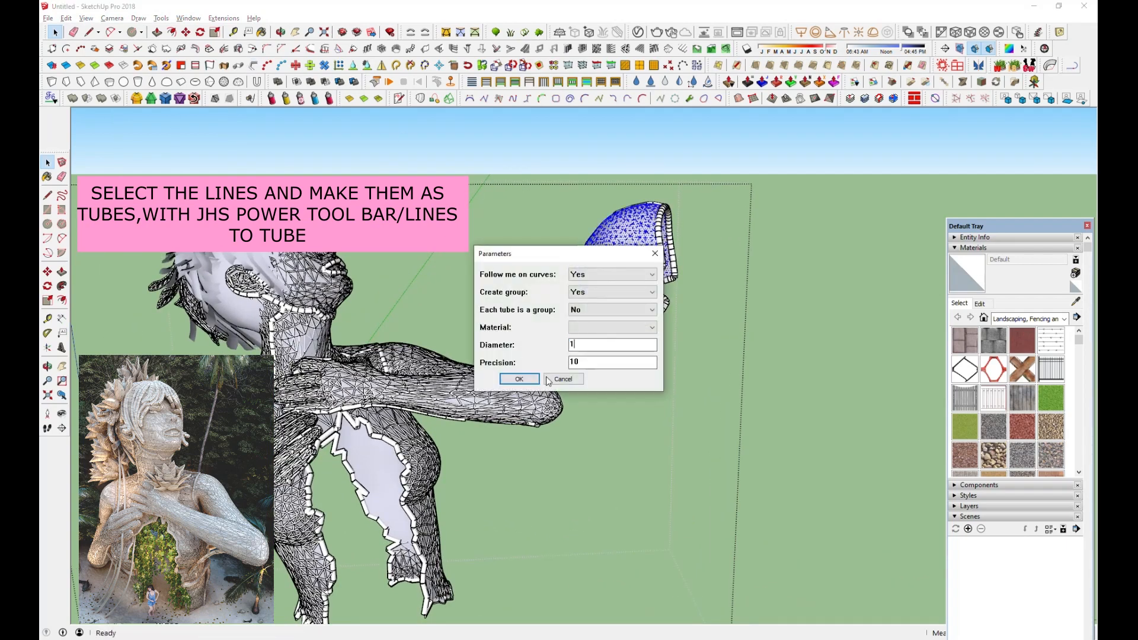
pyautogui.press('Return')
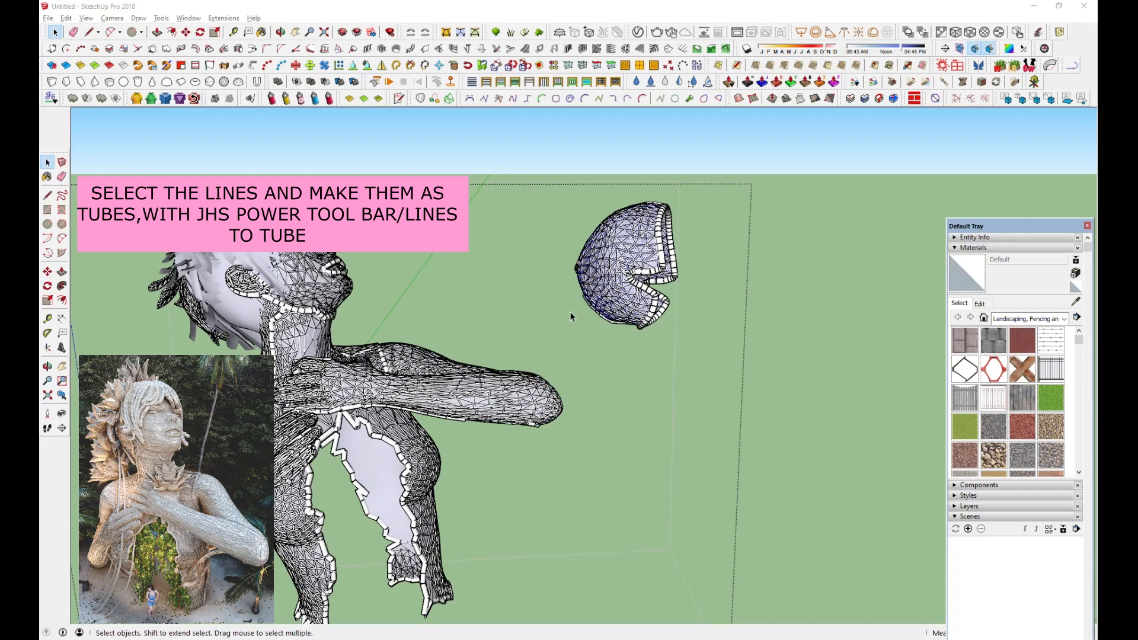
# - Select the copied scalp together with its tubes and move it back onto the figure's head
pyautogui.scroll(5, 649, 261)
pyautogui.scroll(-5, 651, 271)
pyautogui.moveTo(504, 183); pyautogui.dragTo(726, 378)
pyautogui.moveTo(726, 378); pyautogui.dragTo(341, 162, button='middle')
pyautogui.press('m')
pyautogui.scroll(-3, 650, 393)
pyautogui.click(719, 578)
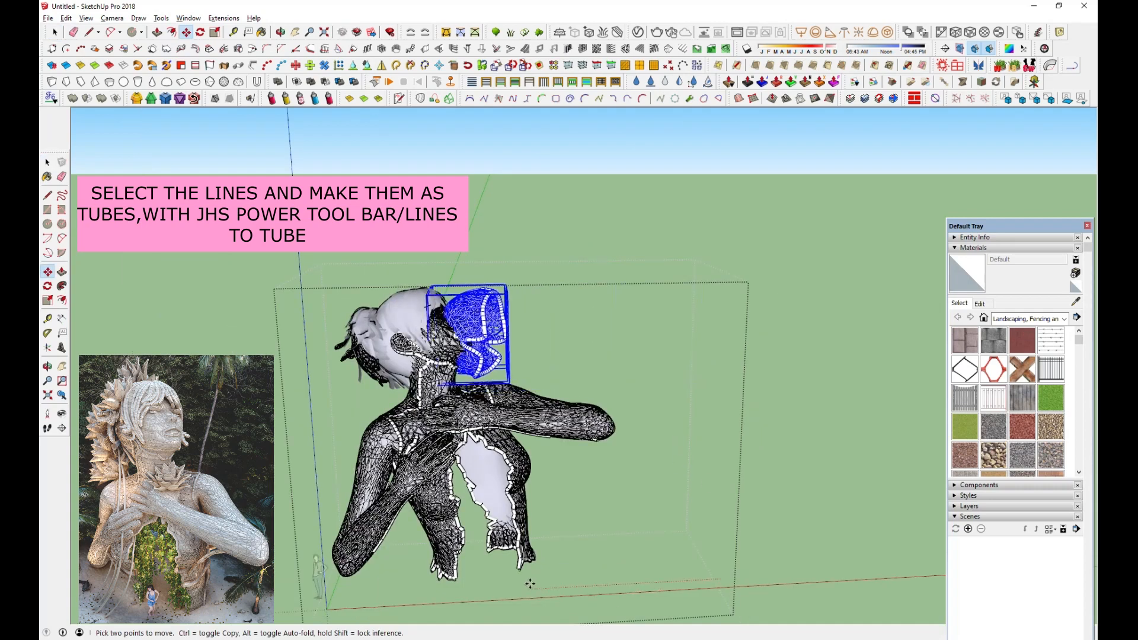
pyautogui.click(463, 591)
# - Convert the outline of the long front hair strand running down beside the ear to tubes with precision 10
pyautogui.press('space')
pyautogui.scroll(3, 466, 376)
pyautogui.moveTo(468, 375); pyautogui.dragTo(711, 297, button='middle')
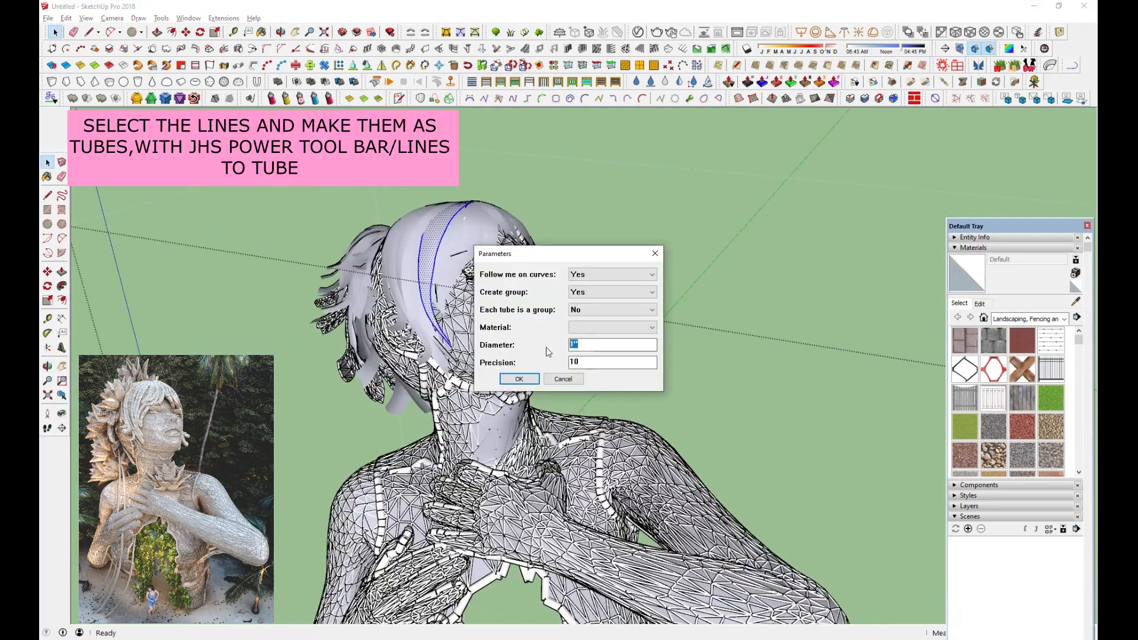
pyautogui.click(519, 379)
pyautogui.click(252, 65)
pyautogui.click(521, 380)
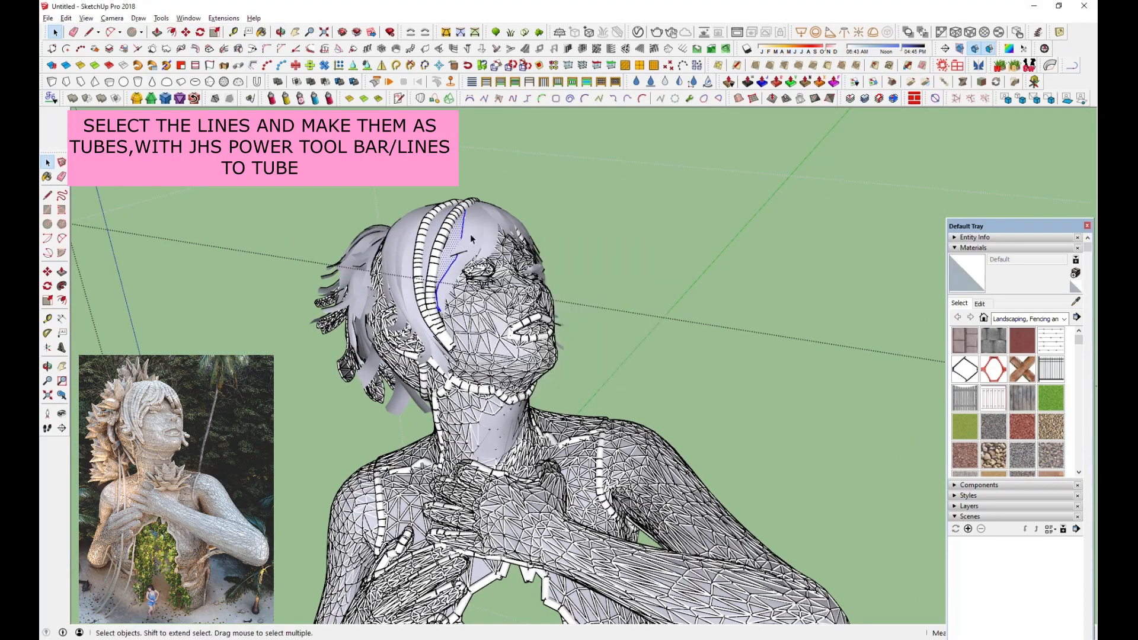
# - Convert the outlines of the next four front hair strands above the forehead to tubes, one strand at a time
pyautogui.doubleClick(473, 233)
pyautogui.click(252, 65)
pyautogui.click(522, 379)
pyautogui.doubleClick(472, 254)
pyautogui.click(252, 65)
pyautogui.click(522, 379)
pyautogui.doubleClick(452, 287)
pyautogui.click(252, 65)
pyautogui.click(522, 379)
pyautogui.doubleClick(493, 239)
pyautogui.click(252, 65)
pyautogui.click(521, 379)
# - Convert the outlines of three further hair strands around the crown to tubes, one strand at a time
pyautogui.moveTo(564, 280); pyautogui.dragTo(676, 308, button='middle')
pyautogui.click(541, 293)
pyautogui.doubleClick(541, 293)
pyautogui.click(252, 65)
pyautogui.click(519, 377)
pyautogui.doubleClick(503, 268)
pyautogui.click(252, 66)
pyautogui.click(520, 377)
pyautogui.doubleClick(481, 273)
pyautogui.click(252, 66)
pyautogui.click(518, 378)
pyautogui.moveTo(617, 278); pyautogui.dragTo(403, 332, button='middle')
pyautogui.scroll(3, 442, 166)
pyautogui.moveTo(439, 132); pyautogui.dragTo(591, 442)
pyautogui.doubleClick(443, 268)
pyautogui.keyDown('ctrl'); pyautogui.doubleClick(463, 258); pyautogui.keyUp('ctrl')
pyautogui.keyDown('ctrl'); pyautogui.doubleClick(493, 211); pyautogui.keyUp('ctrl')
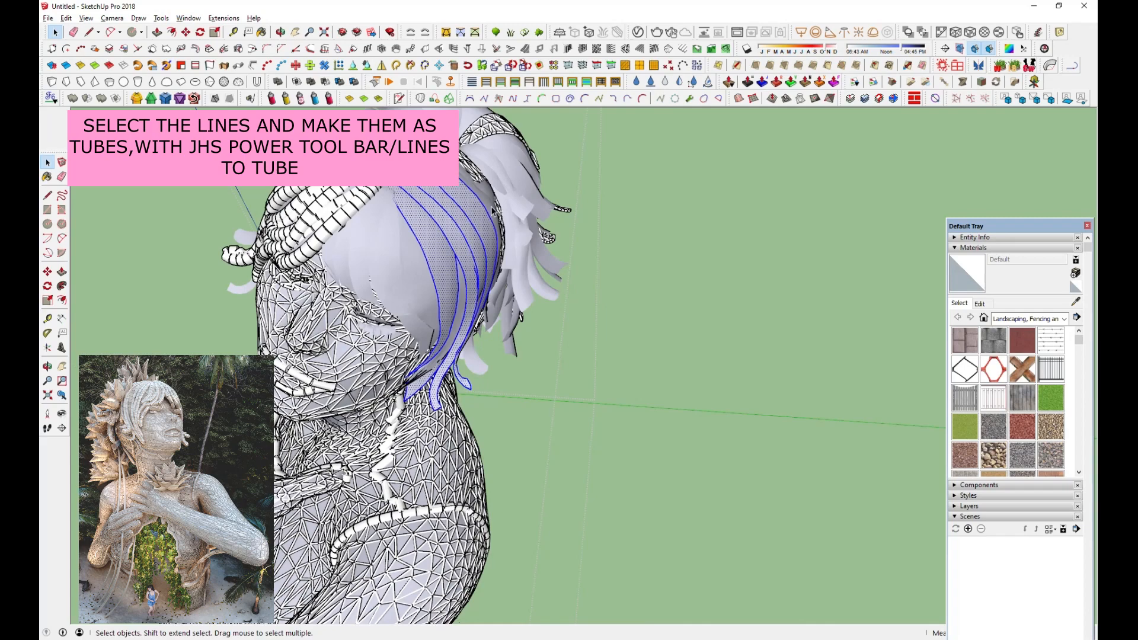
pyautogui.keyDown('ctrl'); pyautogui.doubleClick(394, 274); pyautogui.keyUp('ctrl')
pyautogui.click(625, 278)
# - Select all the hair strands on the other side of the head and convert their outlines to tubes
pyautogui.moveTo(363, 261); pyautogui.dragTo(356, 238, button='middle')
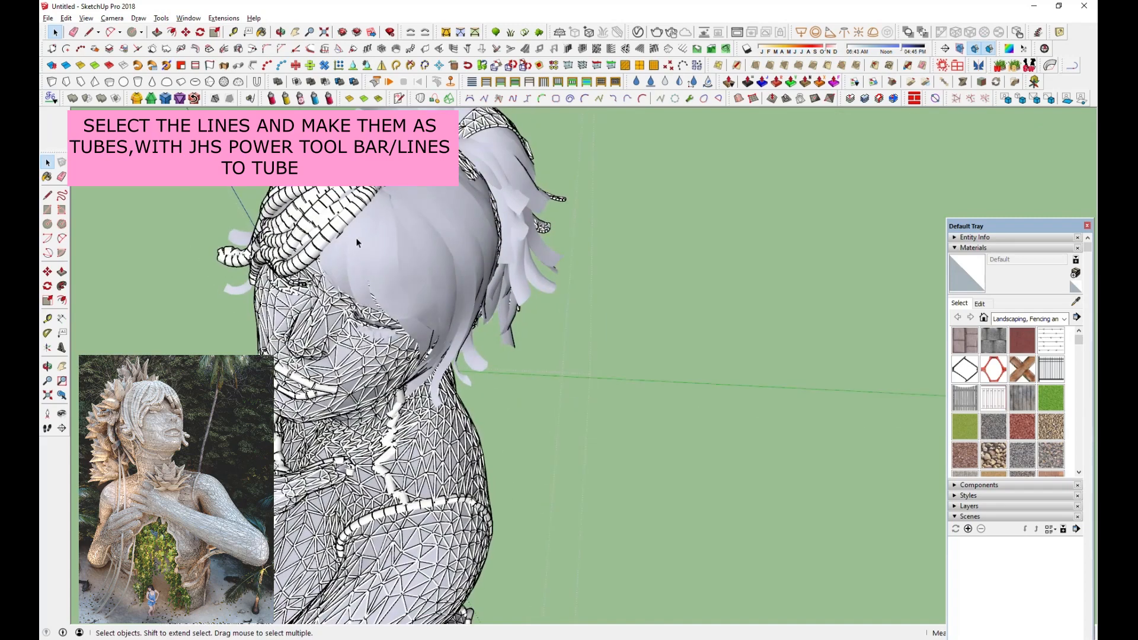
pyautogui.keyDown('ctrl'); pyautogui.click(352, 275); pyautogui.keyUp('ctrl')
pyautogui.keyDown('ctrl'); pyautogui.click(364, 275); pyautogui.keyUp('ctrl')
pyautogui.keyDown('ctrl'); pyautogui.click(440, 266); pyautogui.keyUp('ctrl')
pyautogui.keyDown('ctrl'); pyautogui.click(463, 240); pyautogui.keyUp('ctrl')
pyautogui.keyDown('ctrl'); pyautogui.click(482, 210); pyautogui.keyUp('ctrl')
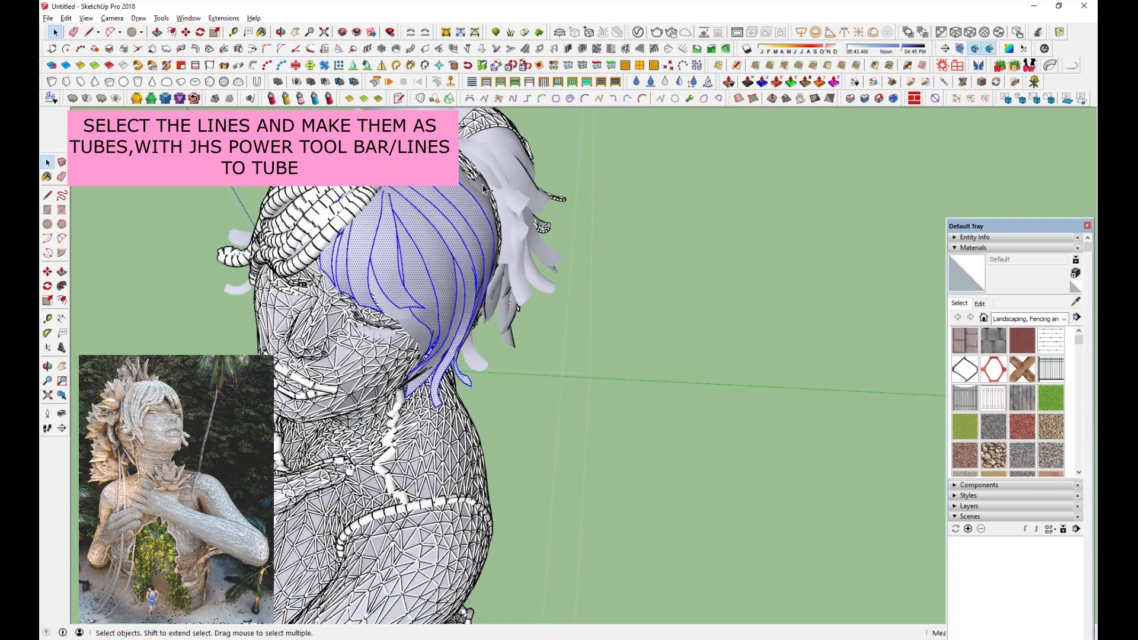
pyautogui.moveTo(445, 358); pyautogui.dragTo(355, 278, button='middle')
pyautogui.click(152, 65)
pyautogui.press('Return')
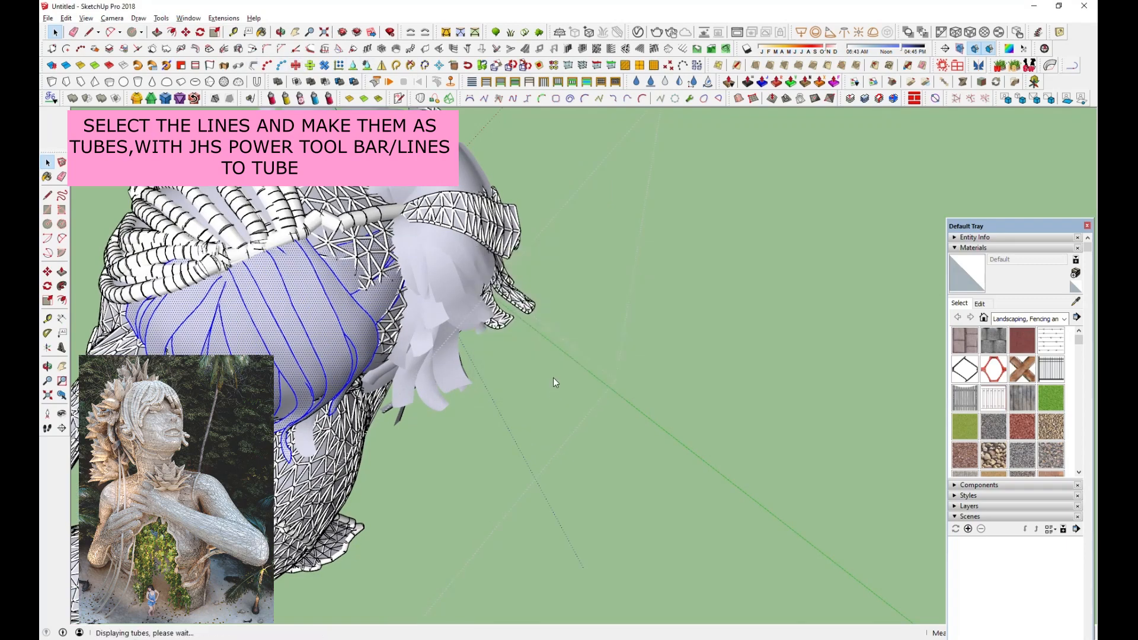
pyautogui.click(559, 371)
# - Select the loose ponytail strands at the back of the head and convert their outlines to tubes
pyautogui.scroll(-3, 559, 371)
pyautogui.moveTo(558, 372); pyautogui.dragTo(432, 399, button='middle')
pyautogui.scroll(4, 432, 399)
pyautogui.click(474, 403)
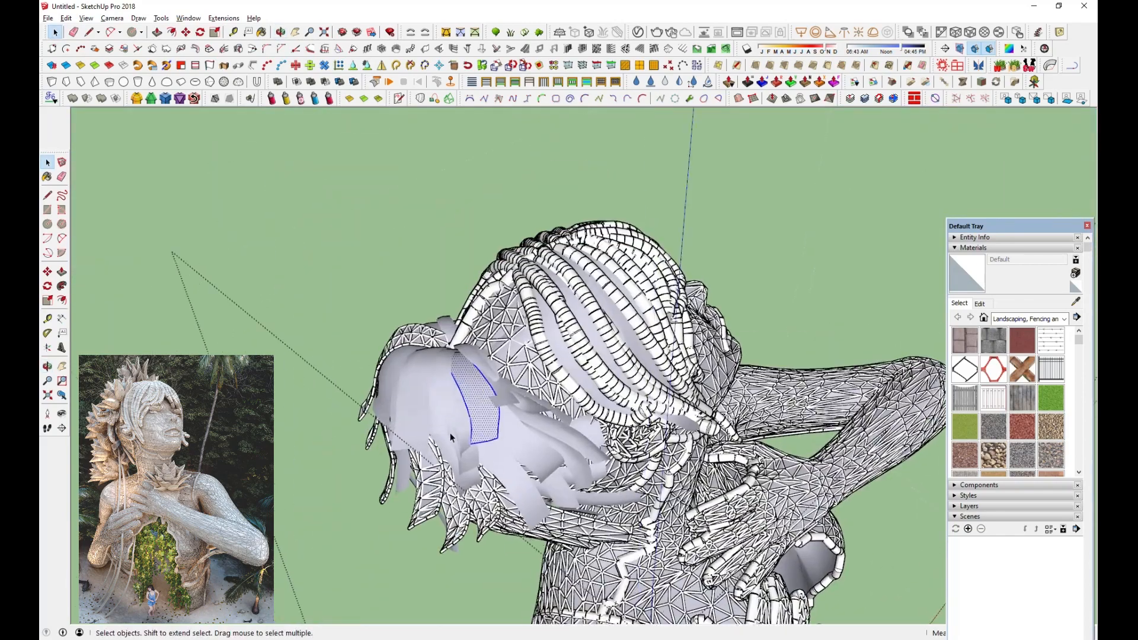
pyautogui.moveTo(453, 437); pyautogui.dragTo(483, 444, button='middle')
pyautogui.keyDown('ctrl'); pyautogui.click(439, 388); pyautogui.keyUp('ctrl')
pyautogui.keyDown('ctrl'); pyautogui.click(407, 409); pyautogui.keyUp('ctrl')
pyautogui.keyDown('ctrl'); pyautogui.click(536, 460); pyautogui.keyUp('ctrl')
pyautogui.keyDown('ctrl'); pyautogui.click(534, 515); pyautogui.keyUp('ctrl')
pyautogui.keyDown('ctrl'); pyautogui.click(566, 502); pyautogui.keyUp('ctrl')
pyautogui.keyDown('ctrl'); pyautogui.click(621, 510); pyautogui.keyUp('ctrl')
pyautogui.keyDown('ctrl'); pyautogui.click(593, 484); pyautogui.keyUp('ctrl')
pyautogui.keyDown('ctrl'); pyautogui.click(594, 449); pyautogui.keyUp('ctrl')
pyautogui.keyDown('ctrl'); pyautogui.click(396, 481); pyautogui.keyUp('ctrl')
pyautogui.keyDown('ctrl'); pyautogui.click(376, 392); pyautogui.keyUp('ctrl')
pyautogui.keyDown('ctrl'); pyautogui.click(435, 421); pyautogui.keyUp('ctrl')
pyautogui.keyDown('ctrl'); pyautogui.click(465, 495); pyautogui.keyUp('ctrl')
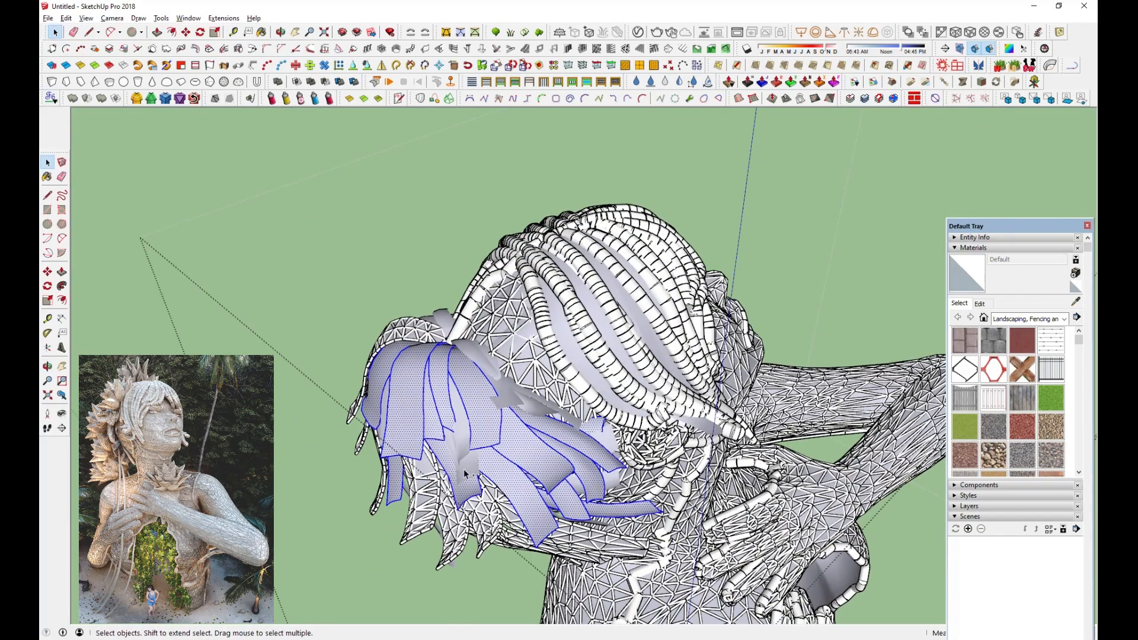
pyautogui.keyDown('ctrl'); pyautogui.click(492, 363); pyautogui.keyUp('ctrl')
pyautogui.moveTo(515, 467); pyautogui.dragTo(603, 355, button='middle')
pyautogui.scroll(-3, 604, 354)
pyautogui.click(166, 65)
pyautogui.click(522, 379)
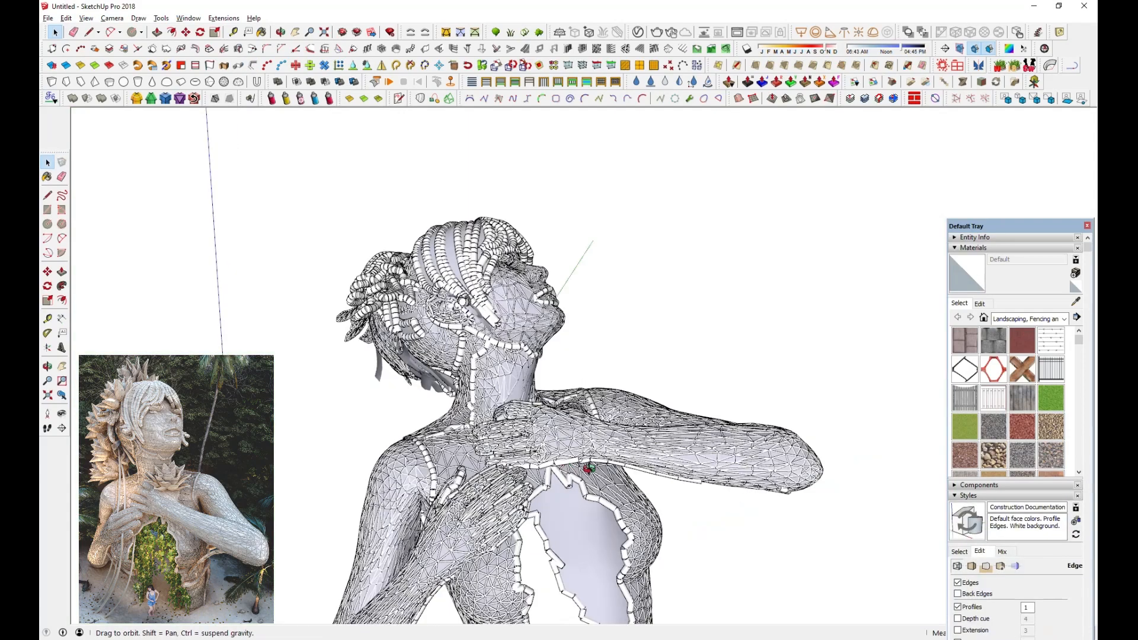
# - Select the remaining plain hair strands beneath the ponytail and convert their outlines to tubes
pyautogui.moveTo(593, 356); pyautogui.dragTo(780, 224, button='middle')
pyautogui.scroll(2, 780, 223)
pyautogui.scroll(3, 576, 305)
pyautogui.moveTo(576, 305); pyautogui.dragTo(398, 309, button='middle')
pyautogui.doubleClick(277, 263)
pyautogui.click(257, 267)
pyautogui.keyDown('ctrl'); pyautogui.click(242, 228); pyautogui.keyUp('ctrl')
pyautogui.keyDown('ctrl'); pyautogui.click(311, 270); pyautogui.keyUp('ctrl')
pyautogui.moveTo(312, 271); pyautogui.dragTo(491, 297, button='middle')
pyautogui.keyDown('ctrl'); pyautogui.click(484, 301); pyautogui.keyUp('ctrl')
# - Draw a line on the inner back surface inside the open torso with the Tools on Surface Line
pyautogui.moveTo(418, 300); pyautogui.dragTo(544, 407, button='middle')
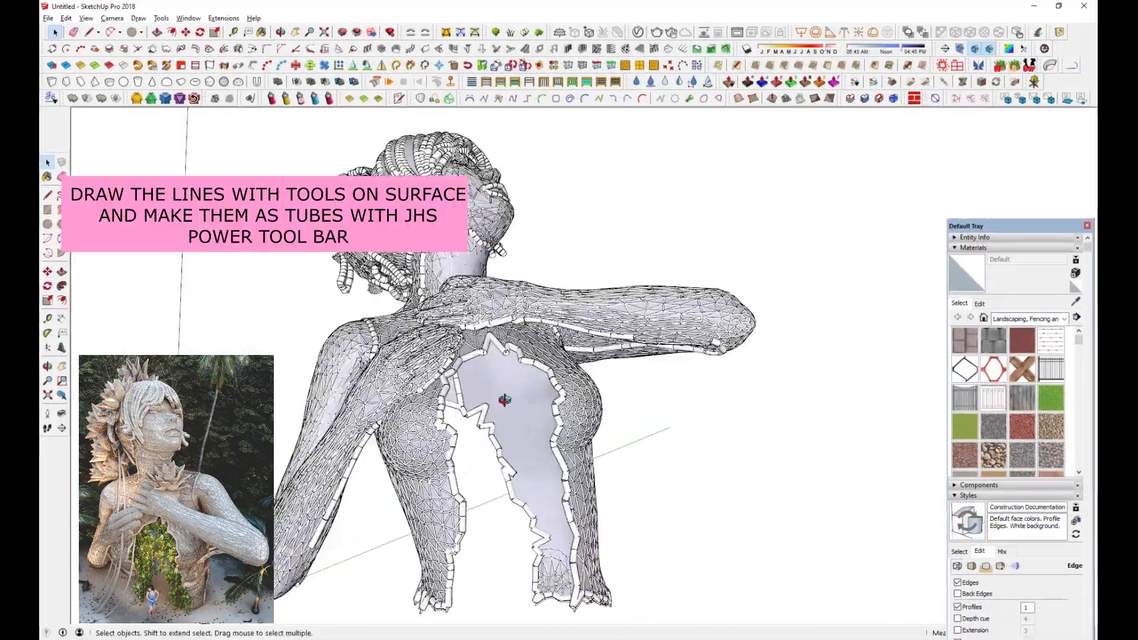
pyautogui.moveTo(517, 400); pyautogui.dragTo(485, 394)
pyautogui.moveTo(478, 388); pyautogui.dragTo(534, 356, button='middle')
pyautogui.scroll(4, 534, 356)
pyautogui.scroll(-4, 587, 297)
pyautogui.moveTo(587, 297); pyautogui.dragTo(517, 163, button='middle')
pyautogui.scroll(-2, 517, 163)
pyautogui.click(718, 65)
pyautogui.click(589, 533)
pyautogui.moveTo(583, 371); pyautogui.dragTo(521, 277, button='middle')
pyautogui.moveTo(406, 269); pyautogui.dragTo(376, 336, button='middle')
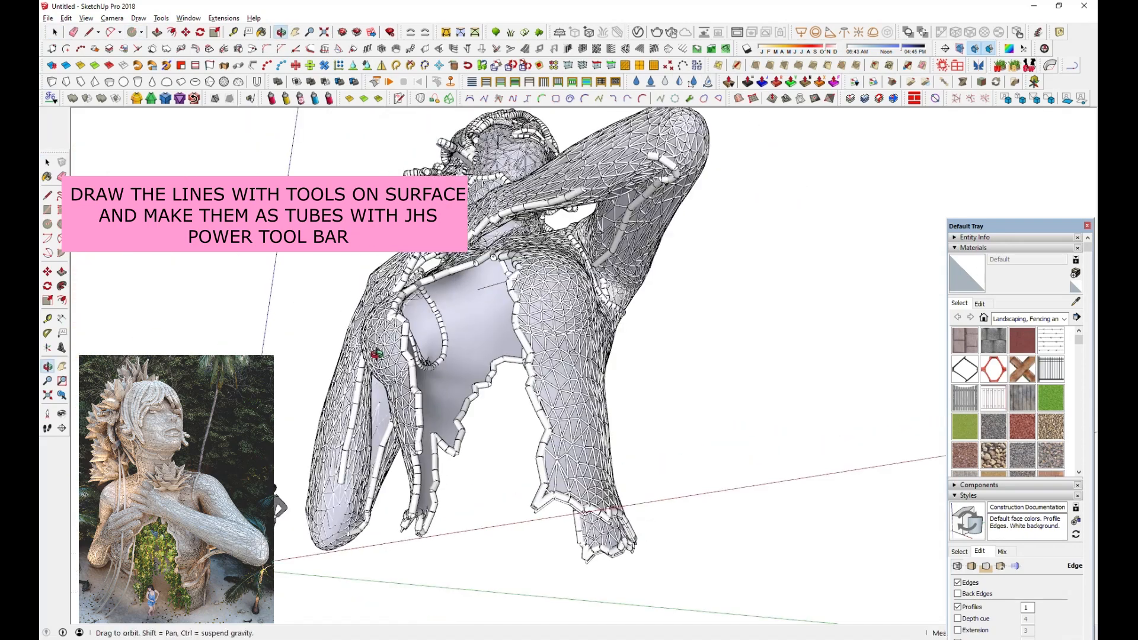
pyautogui.moveTo(444, 390); pyautogui.dragTo(423, 434, button='middle')
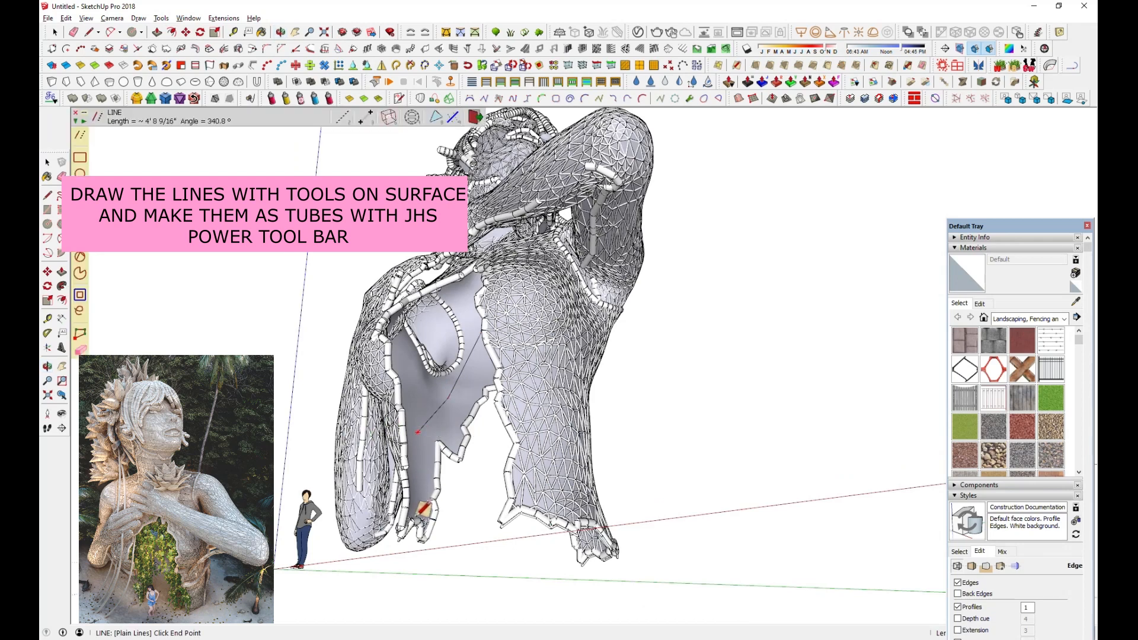
pyautogui.press('space')
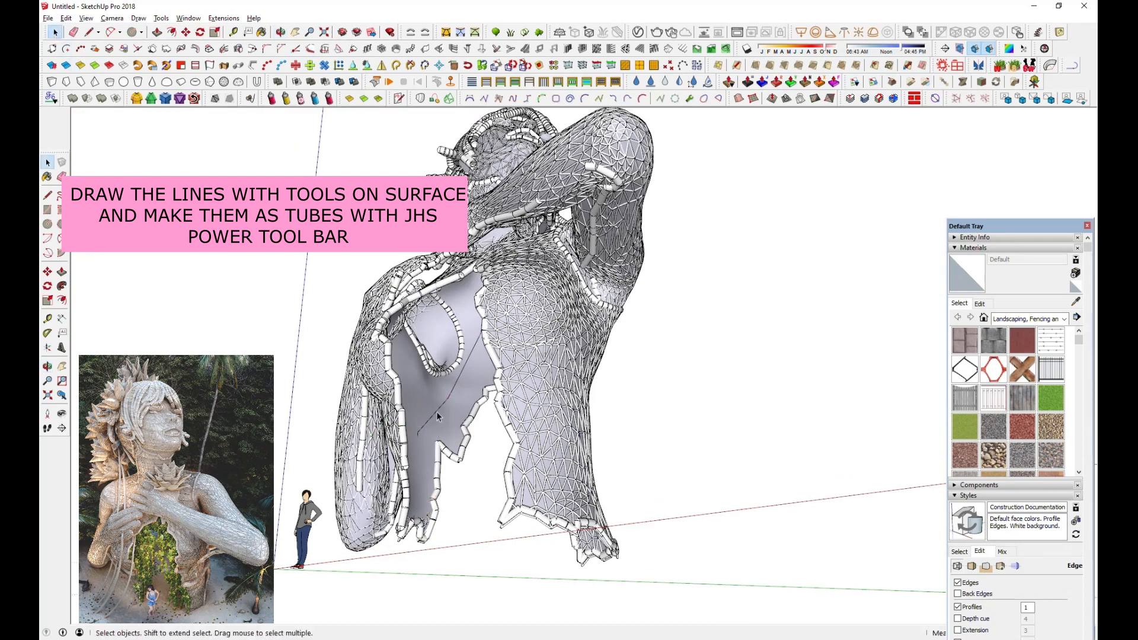
# - Convert the line drawn on the torso's inner surface to tubes with precision 10
pyautogui.click(253, 65)
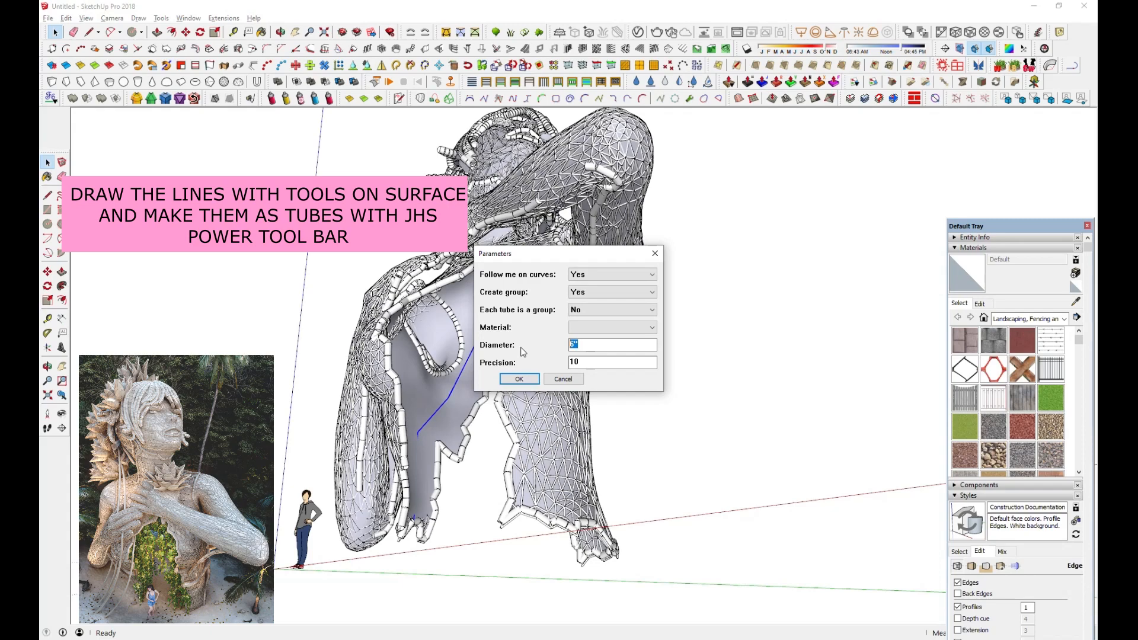
pyautogui.click(534, 382)
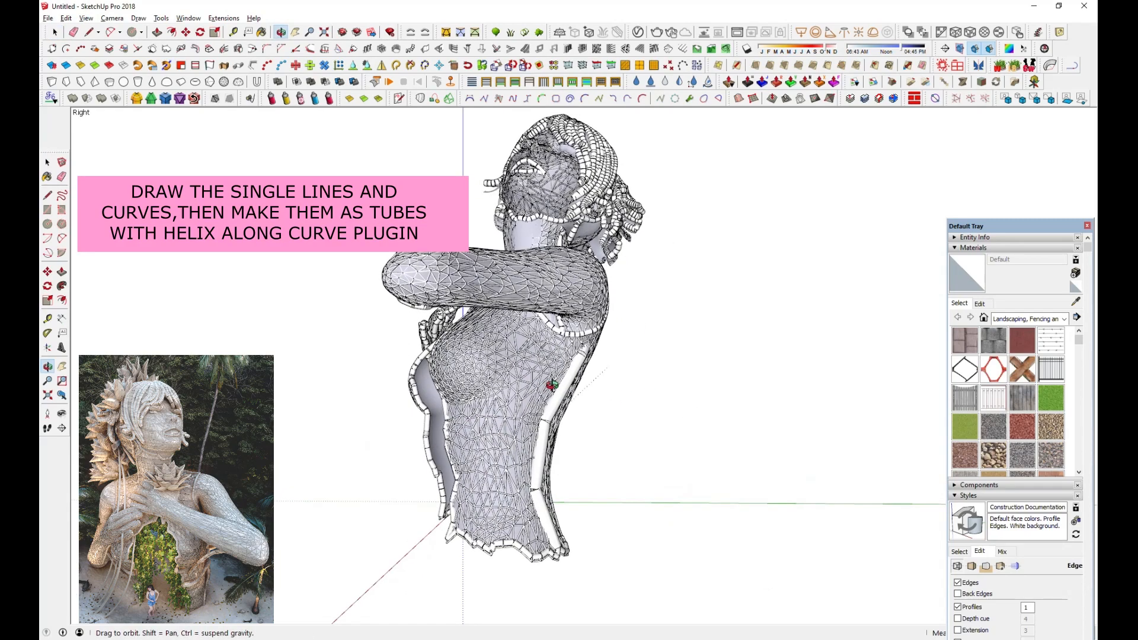
# - Draw single lines linking the underside of the raised arm to the side of the torso
pyautogui.moveTo(552, 386); pyautogui.dragTo(762, 405, button='middle')
pyautogui.moveTo(327, 405); pyautogui.dragTo(695, 451, button='middle')
pyautogui.moveTo(483, 442); pyautogui.dragTo(772, 409, button='middle')
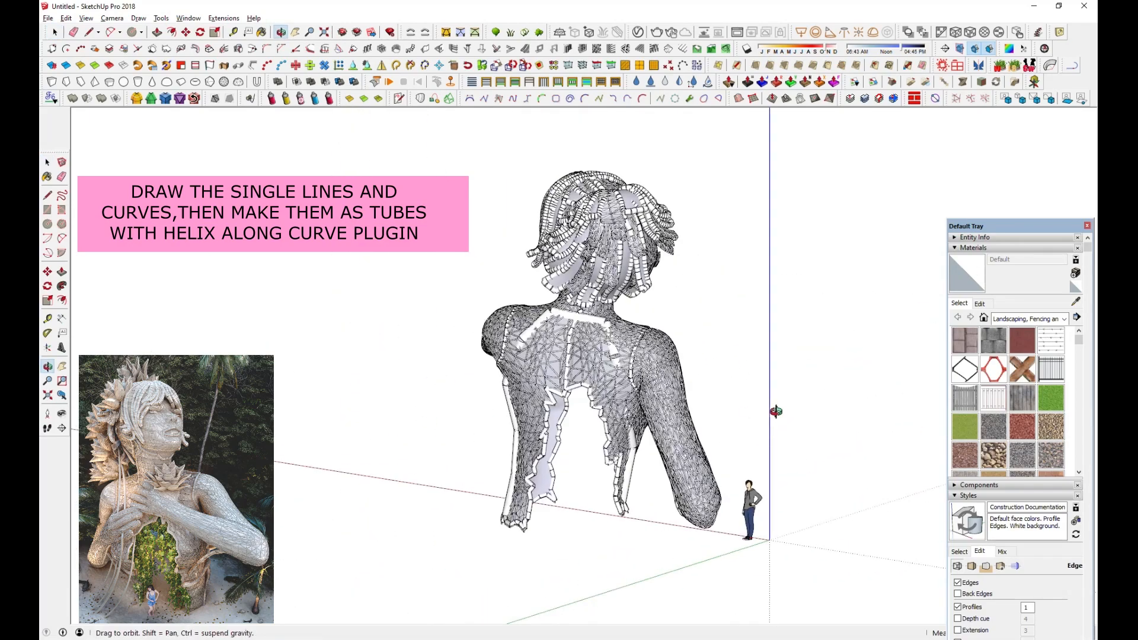
pyautogui.moveTo(305, 447); pyautogui.dragTo(368, 249, button='middle')
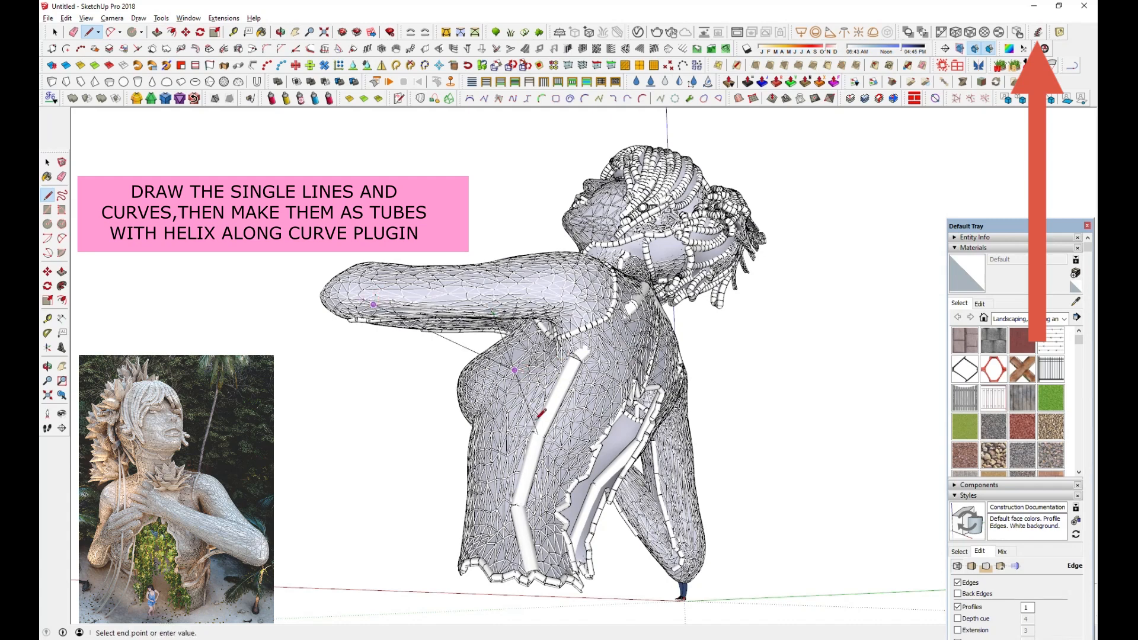
pyautogui.click(55, 32)
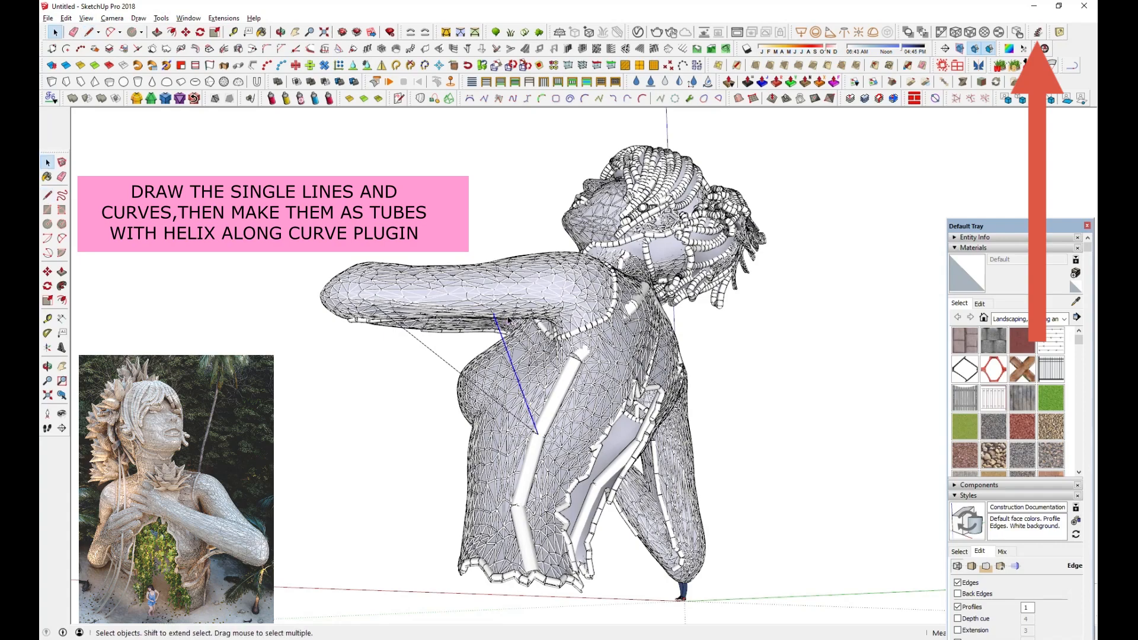
# - Run Helix along curve on the selected line beneath the raised arm with 1 lap and Create tube set to Yes
pyautogui.scroll(3, 509, 320)
pyautogui.moveTo(504, 321); pyautogui.dragTo(308, 361, button='middle')
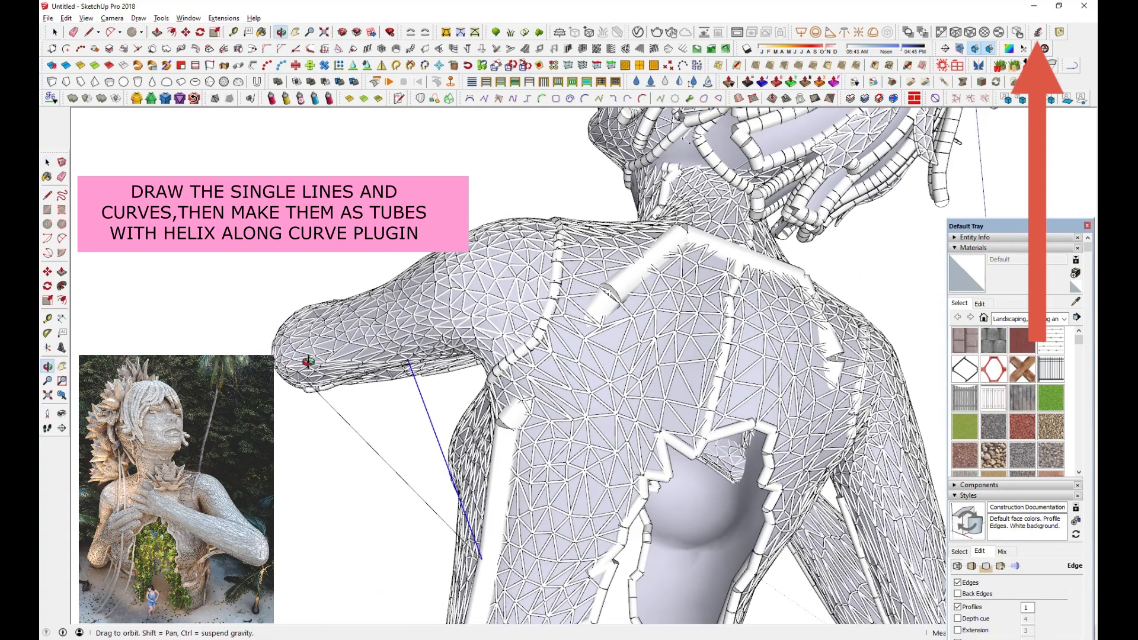
pyautogui.click(1037, 33)
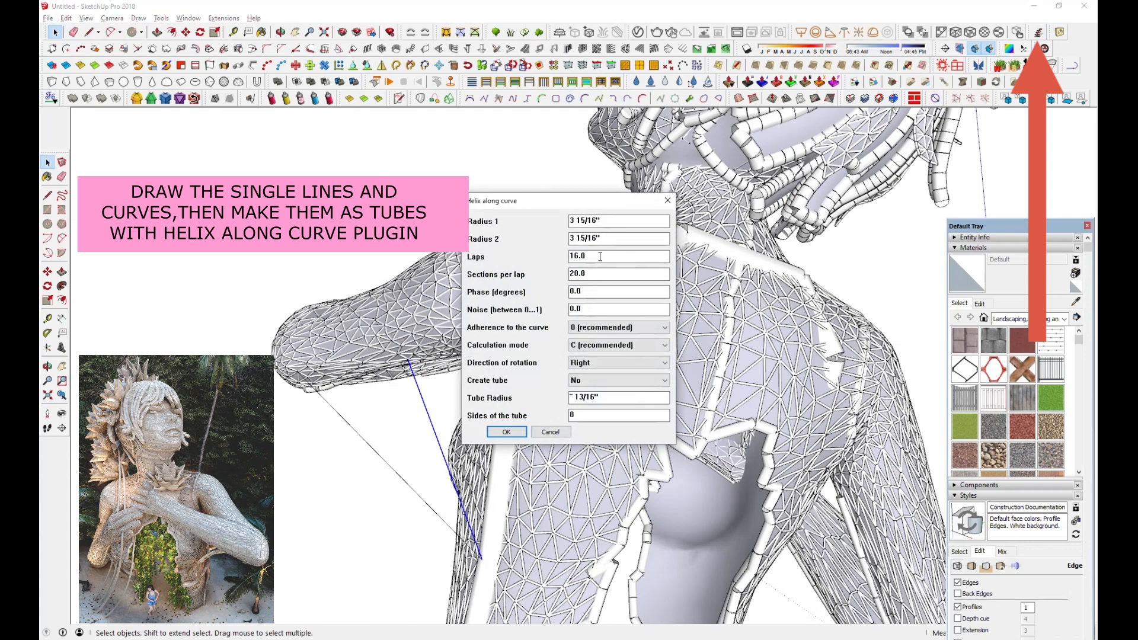
pyautogui.click(592, 383)
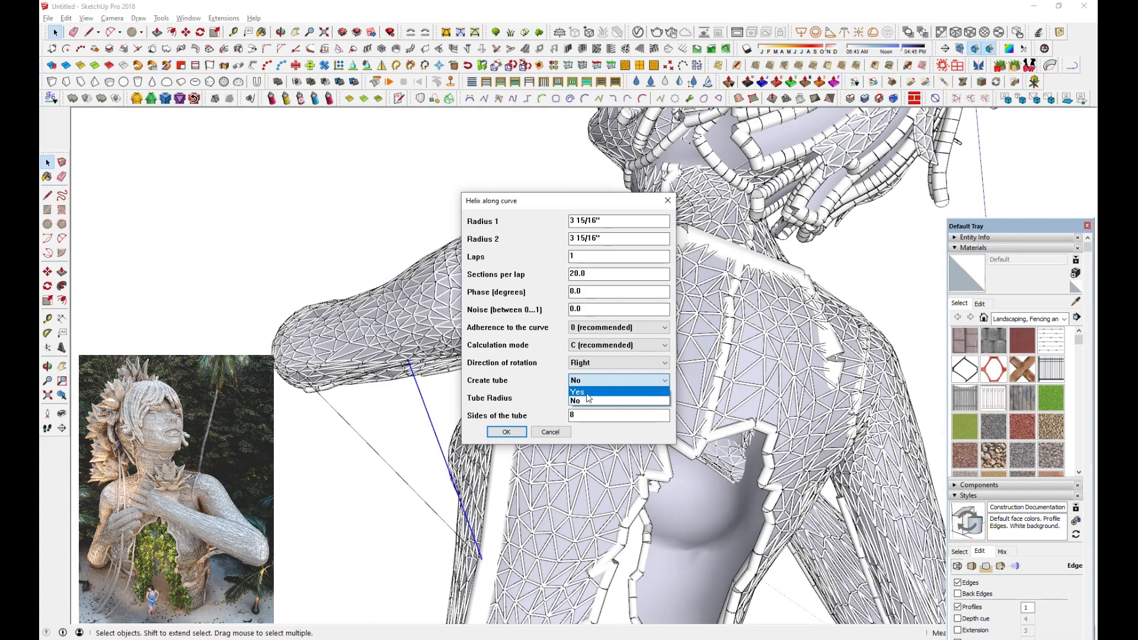
pyautogui.click(522, 433)
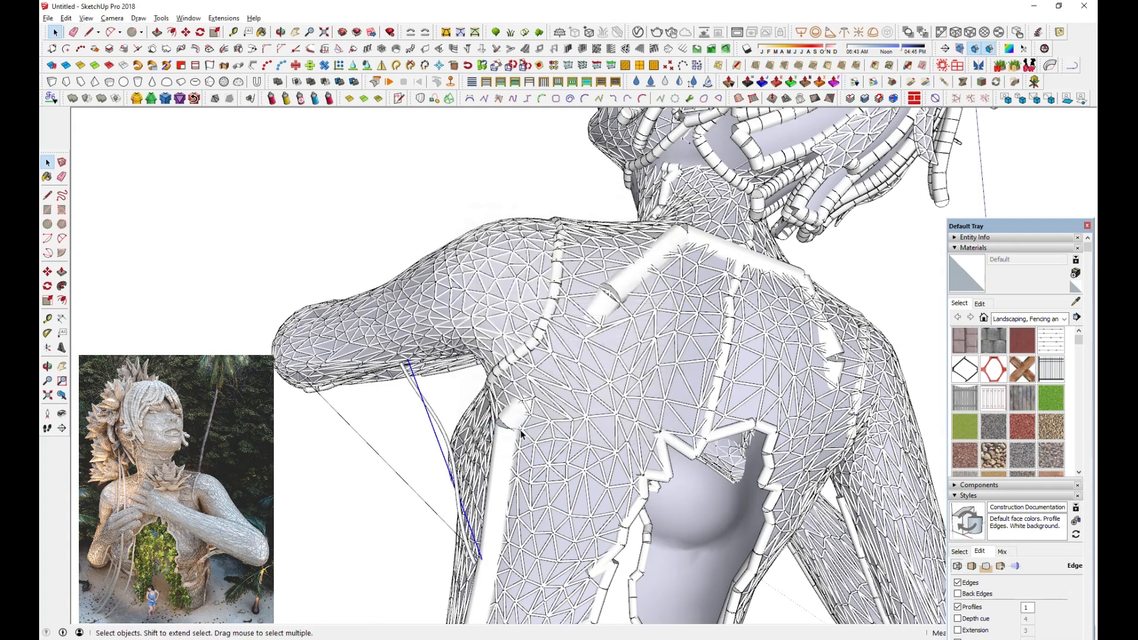
# - Adjust the tube radius in Helix along curve and regenerate the tube from the same line beneath the raised arm
pyautogui.click(1041, 37)
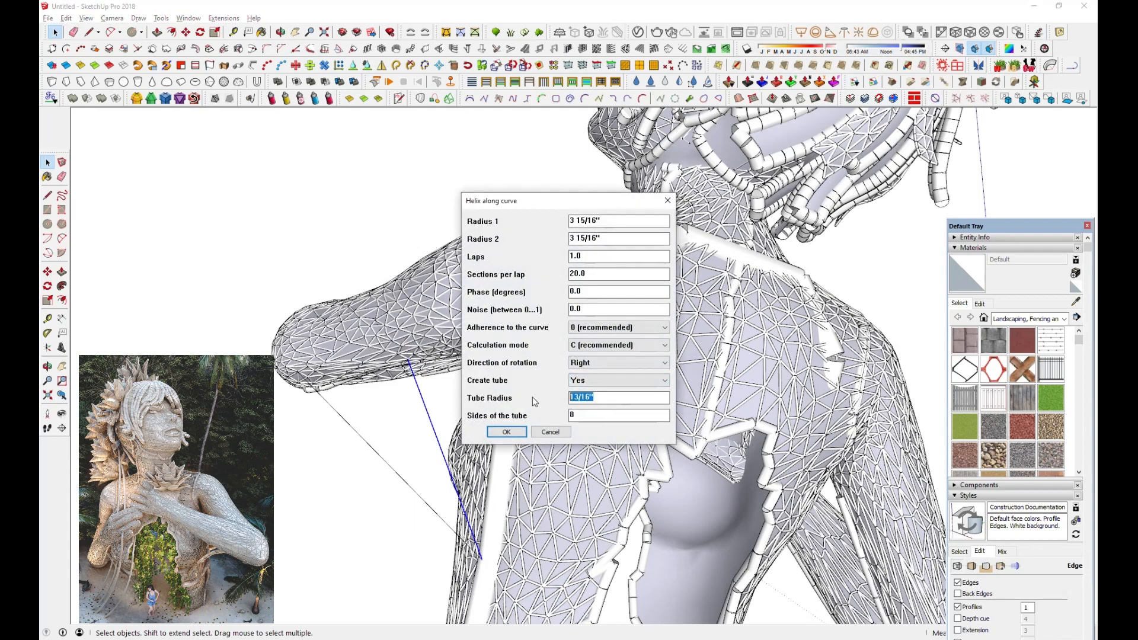
pyautogui.click(498, 432)
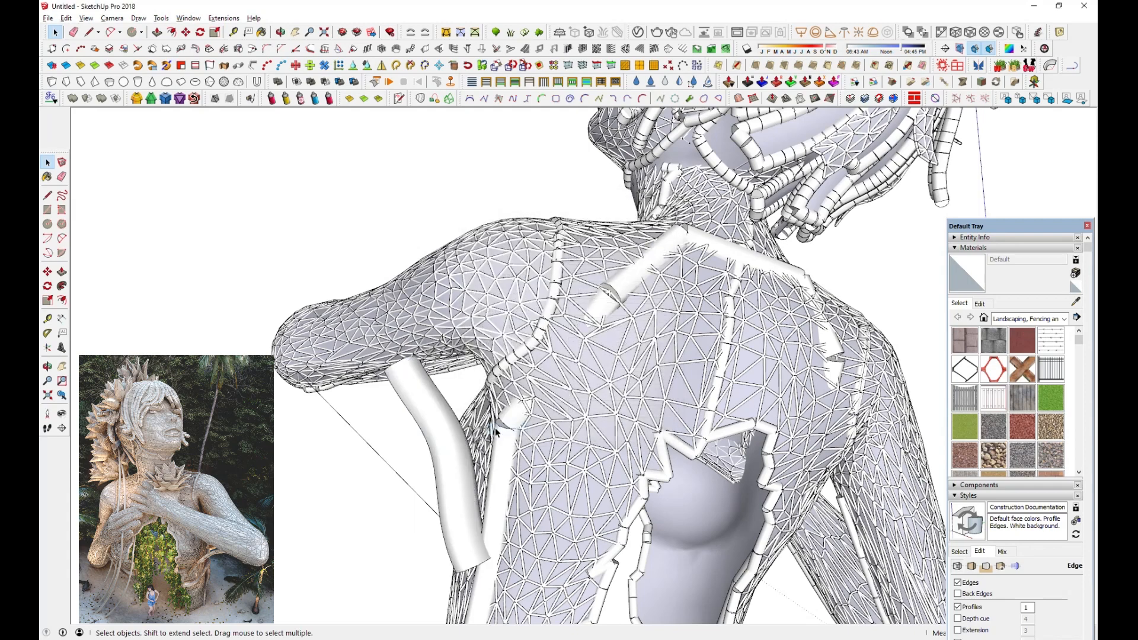
pyautogui.hotkey('ctrl', 'z')
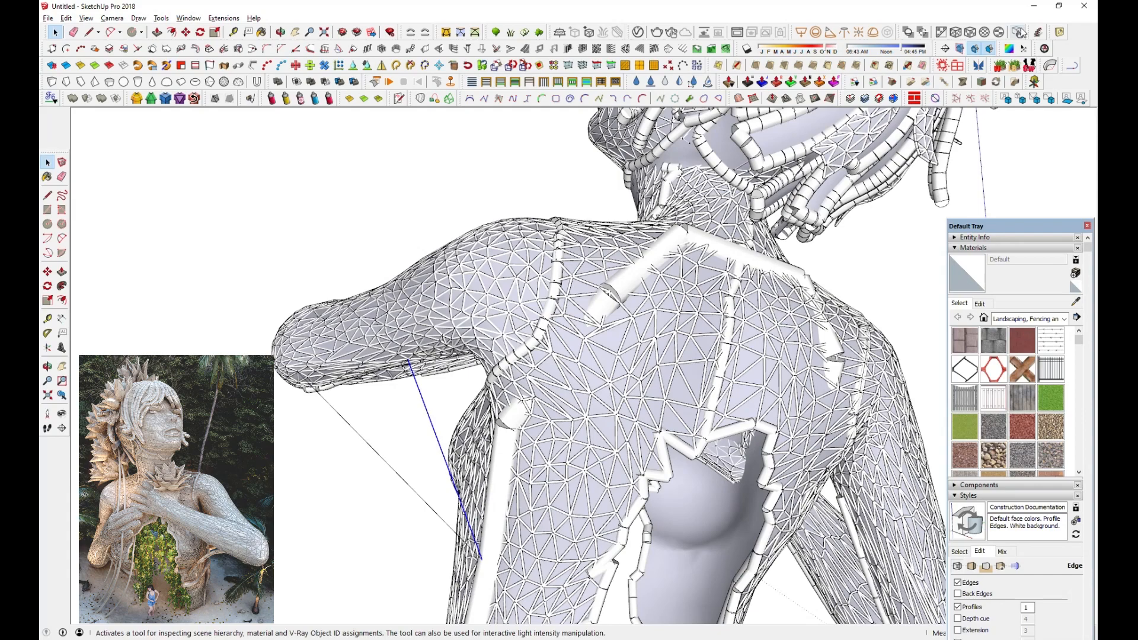
pyautogui.click(1041, 37)
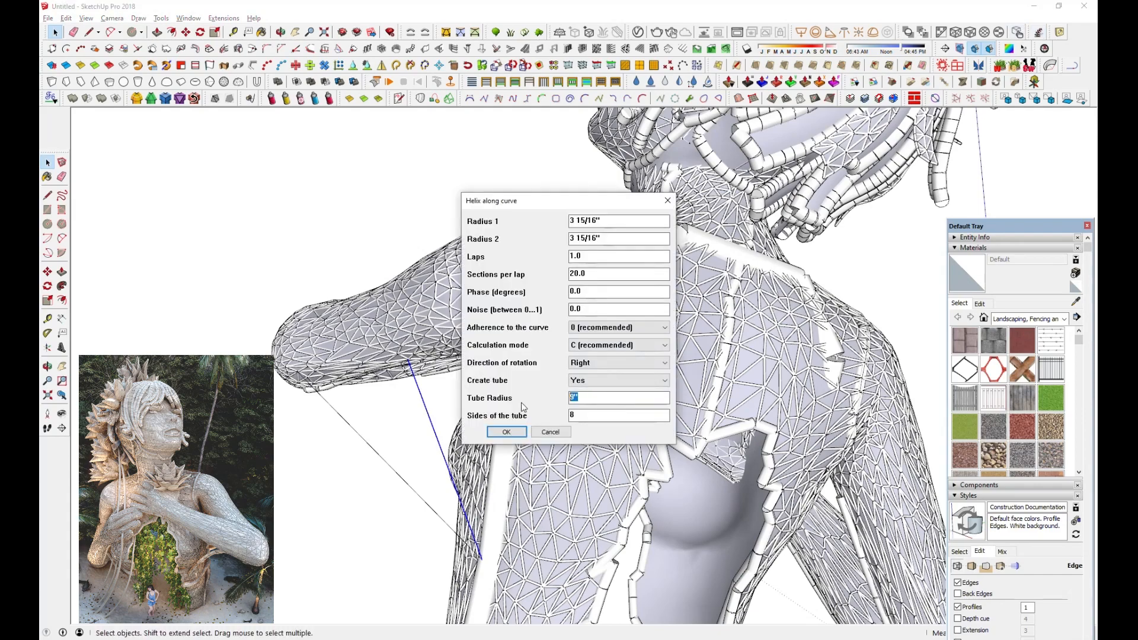
pyautogui.click(514, 436)
# - Scale the new tube so it fits between the underside of the raised arm and the torso's side
pyautogui.moveTo(469, 486); pyautogui.dragTo(485, 518, button='middle')
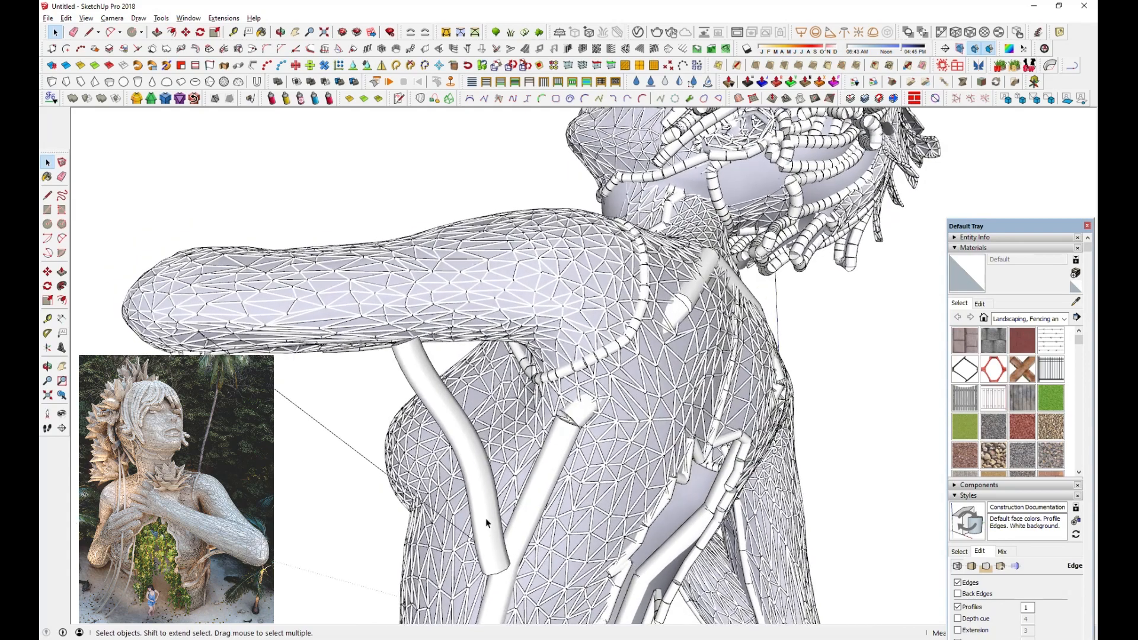
pyautogui.click(485, 518)
pyautogui.click(216, 35)
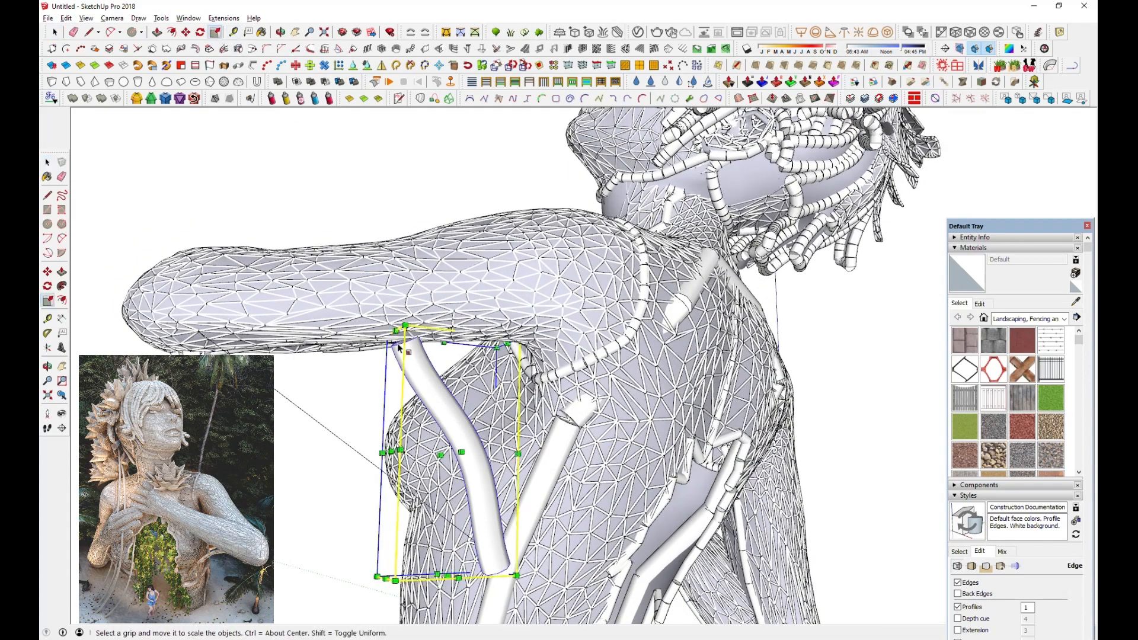
pyautogui.moveTo(382, 310); pyautogui.dragTo(380, 483, button='middle')
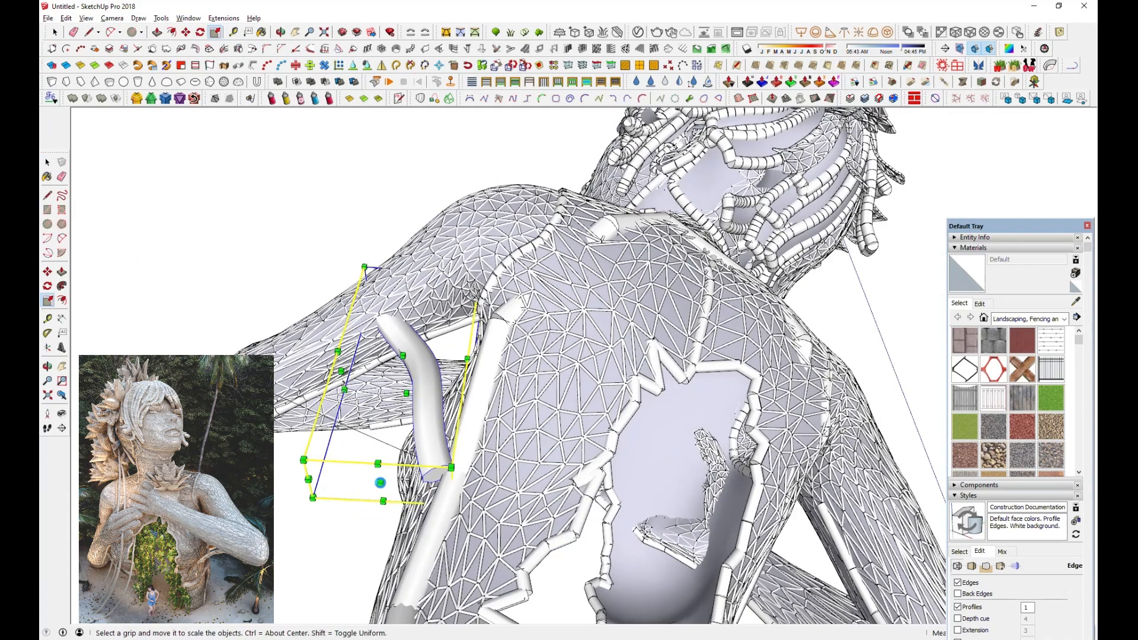
pyautogui.moveTo(470, 521); pyautogui.dragTo(878, 561, button='middle')
pyautogui.moveTo(638, 571); pyautogui.dragTo(439, 563, button='middle')
pyautogui.press('space')
# - Convert the second line beneath the raised arm to a tube and move it against the arm and torso
pyautogui.click(463, 378)
pyautogui.click(503, 434)
pyautogui.click(503, 434)
pyautogui.moveTo(504, 435)
pyautogui.mouseDown(button='middle')
pyautogui.moveTo(369, 559)
pyautogui.moveTo(399, 490)
pyautogui.mouseUp(button='middle')
pyautogui.press('m')
pyautogui.moveTo(399, 490); pyautogui.dragTo(302, 439)
pyautogui.moveTo(303, 439); pyautogui.dragTo(355, 451, button='middle')
pyautogui.click(74, 32)
# - Convert the next support curve beneath the raised arm to a tube with Helix along curve
pyautogui.moveTo(771, 427)
pyautogui.mouseDown(button='middle')
pyautogui.moveTo(614, 434)
pyautogui.moveTo(533, 474)
pyautogui.moveTo(790, 483)
pyautogui.moveTo(597, 490)
pyautogui.moveTo(558, 510)
pyautogui.mouseUp(button='middle')
pyautogui.scroll(-6, 614, 435)
pyautogui.scroll(2, 597, 491)
pyautogui.click(1039, 33)
pyautogui.click(506, 432)
pyautogui.scroll(4, 700, 356)
pyautogui.moveTo(700, 356); pyautogui.dragTo(753, 347, button='middle')
# - Draw an arc linking the lowered arm to the lower side of the torso
pyautogui.click(110, 33)
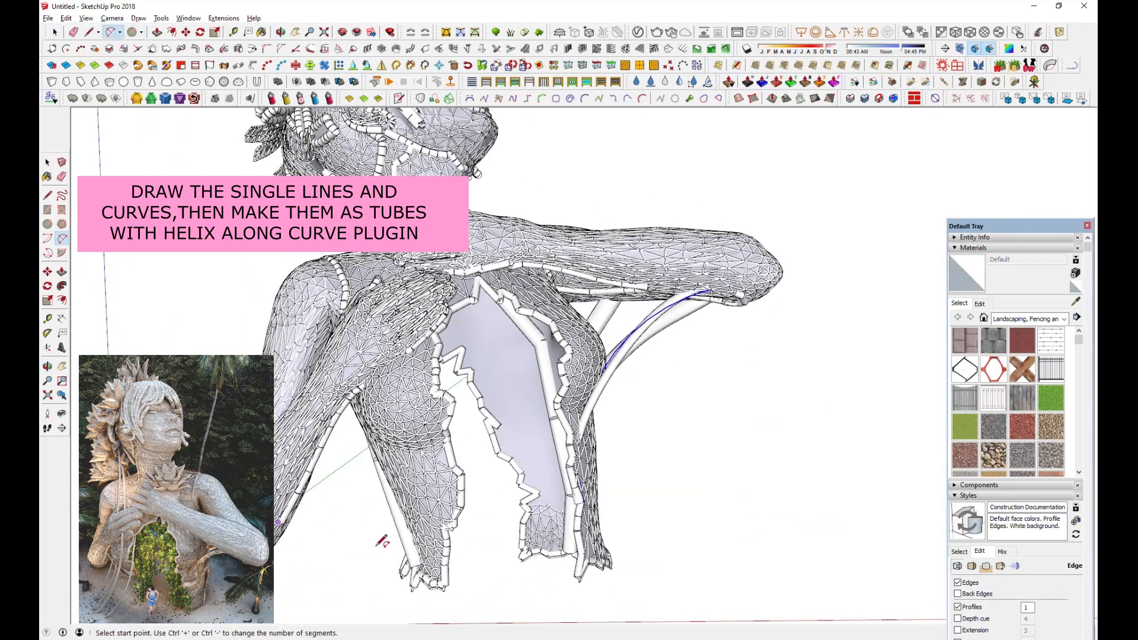
pyautogui.click(392, 520)
pyautogui.moveTo(628, 394); pyautogui.dragTo(369, 425, button='middle')
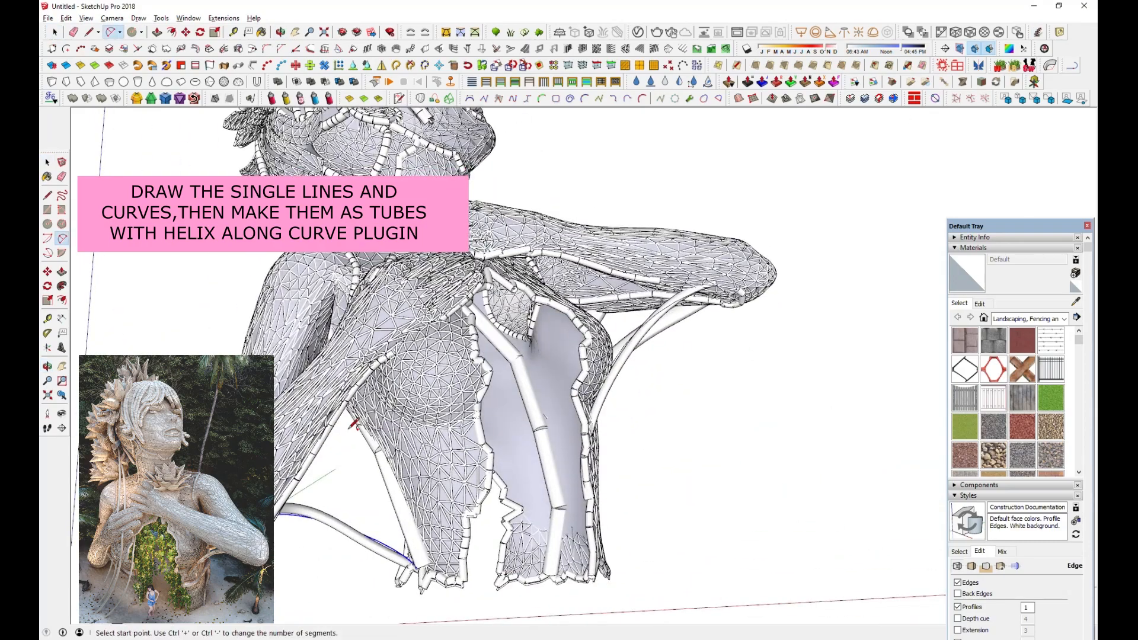
pyautogui.moveTo(504, 397); pyautogui.dragTo(534, 356, button='middle')
pyautogui.scroll(-3, 653, 370)
pyautogui.scroll(5, 576, 273)
# - Draw an arc linking the tubes beneath the raised forearm and convert it to a tube with Helix along curve
pyautogui.press('a')
pyautogui.click(458, 320)
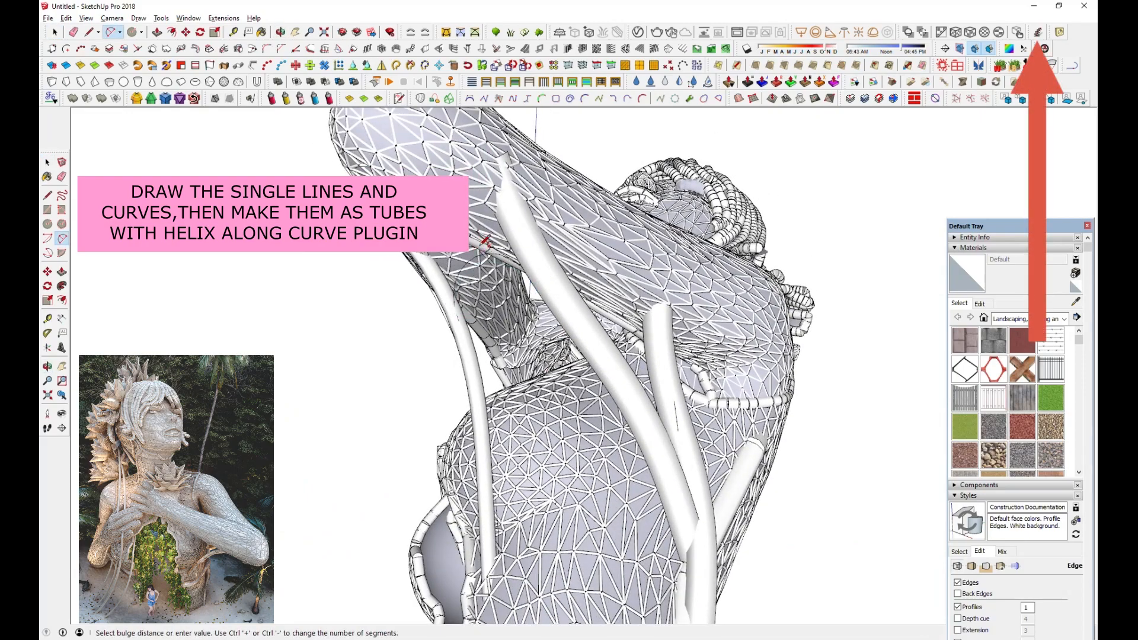
pyautogui.click(1039, 35)
pyautogui.moveTo(599, 337); pyautogui.dragTo(533, 261, button='middle')
pyautogui.click(646, 260)
# - Move the small connecting tube into place beneath the raised forearm
pyautogui.scroll(4, 658, 284)
pyautogui.press('m')
pyautogui.click(461, 348)
pyautogui.click(442, 359)
pyautogui.press('space')
pyautogui.moveTo(442, 359); pyautogui.dragTo(291, 50, button='middle')
pyautogui.click(269, 267)
# - Draw an arc rising from the upper-back tube behind the neck and convert it with Helix along curve, adjusting the tube radius
pyautogui.scroll(-5, 664, 368)
pyautogui.moveTo(611, 481); pyautogui.dragTo(699, 356, button='middle')
pyautogui.moveTo(534, 332); pyautogui.dragTo(711, 308, button='middle')
pyautogui.press('a')
pyautogui.click(599, 260)
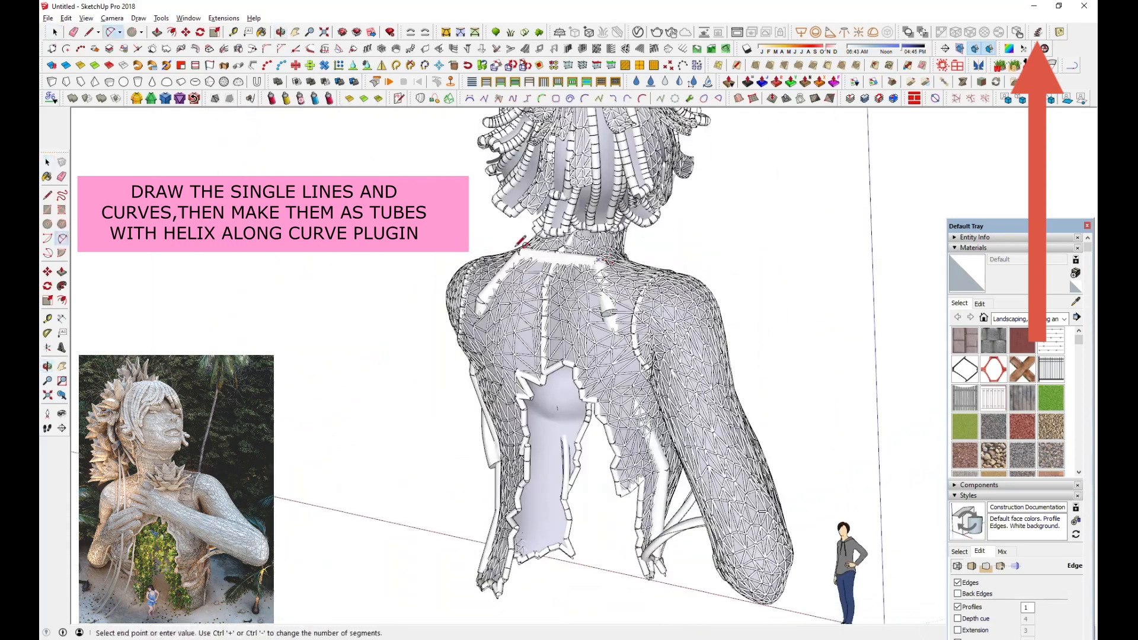
pyautogui.moveTo(601, 189); pyautogui.dragTo(641, 226, button='middle')
pyautogui.click(560, 219)
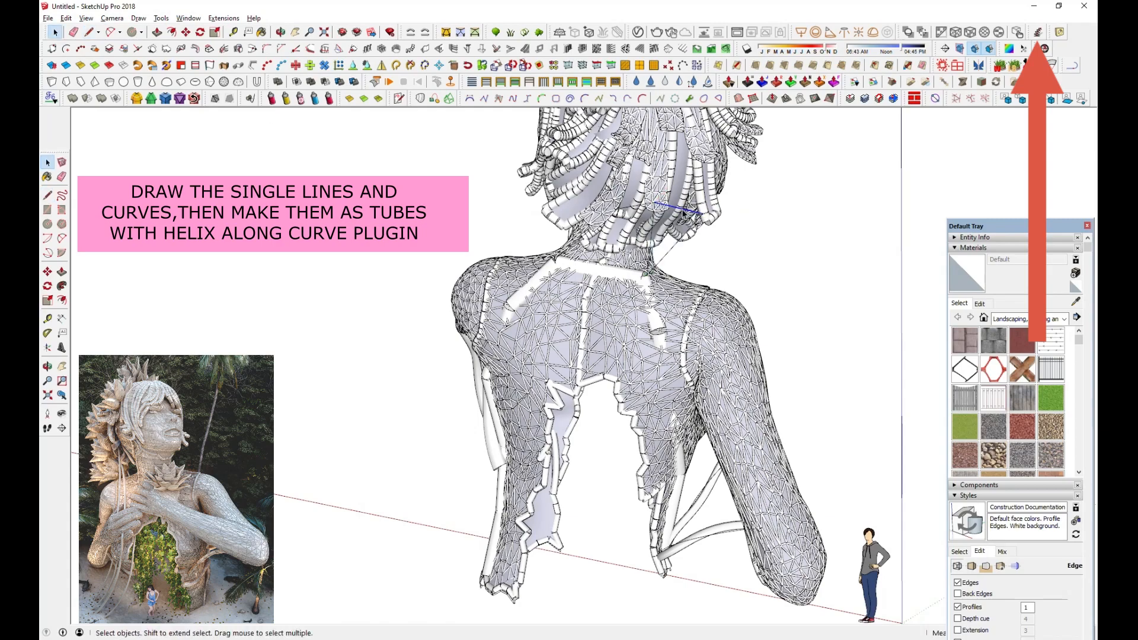
pyautogui.click(1037, 32)
pyautogui.moveTo(584, 399); pyautogui.dragTo(549, 399)
pyautogui.press('Return')
# - Scale the tube behind the neck so it fits between the upper back and the hair
pyautogui.scroll(3, 616, 285)
pyautogui.moveTo(653, 332); pyautogui.dragTo(700, 296, button='middle')
pyautogui.click(702, 226)
pyautogui.click(218, 36)
pyautogui.moveTo(599, 427); pyautogui.dragTo(741, 504, button='middle')
pyautogui.moveTo(880, 340); pyautogui.dragTo(867, 341)
pyautogui.moveTo(687, 358); pyautogui.dragTo(667, 357)
pyautogui.moveTo(667, 379); pyautogui.dragTo(551, 332, button='middle')
pyautogui.press('space')
pyautogui.scroll(-2, 336, 411)
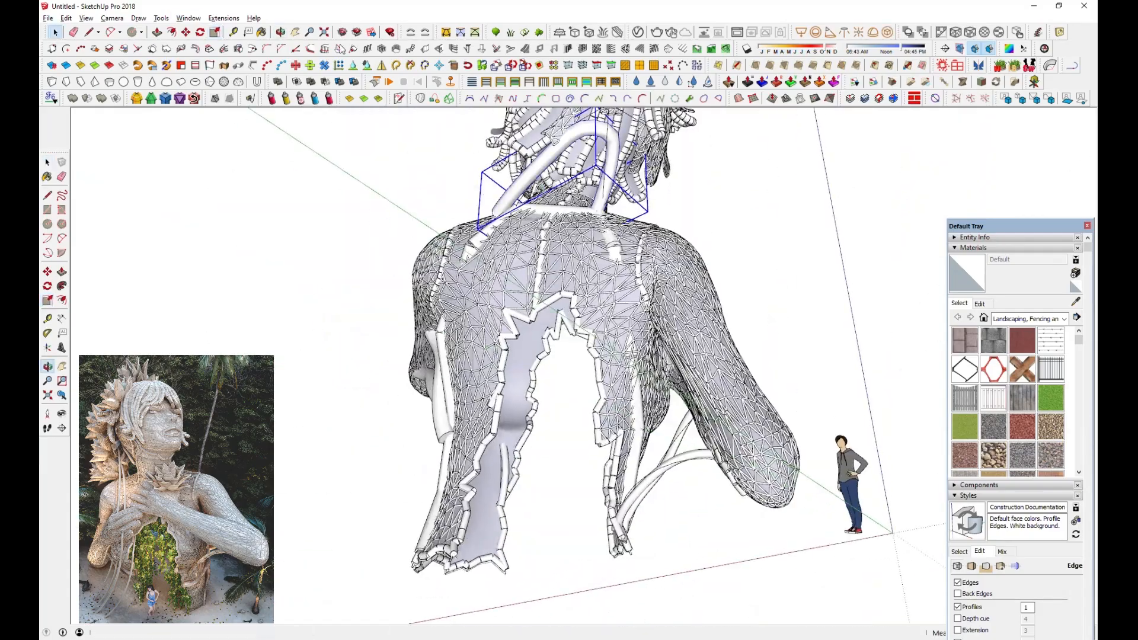
# - Draw a curve across the lower side of the torso and convert it to a tube with Helix along curve
pyautogui.press('space')
pyautogui.moveTo(709, 194); pyautogui.dragTo(569, 278, button='middle')
pyautogui.click(536, 547)
pyautogui.click(581, 515)
pyautogui.press('space')
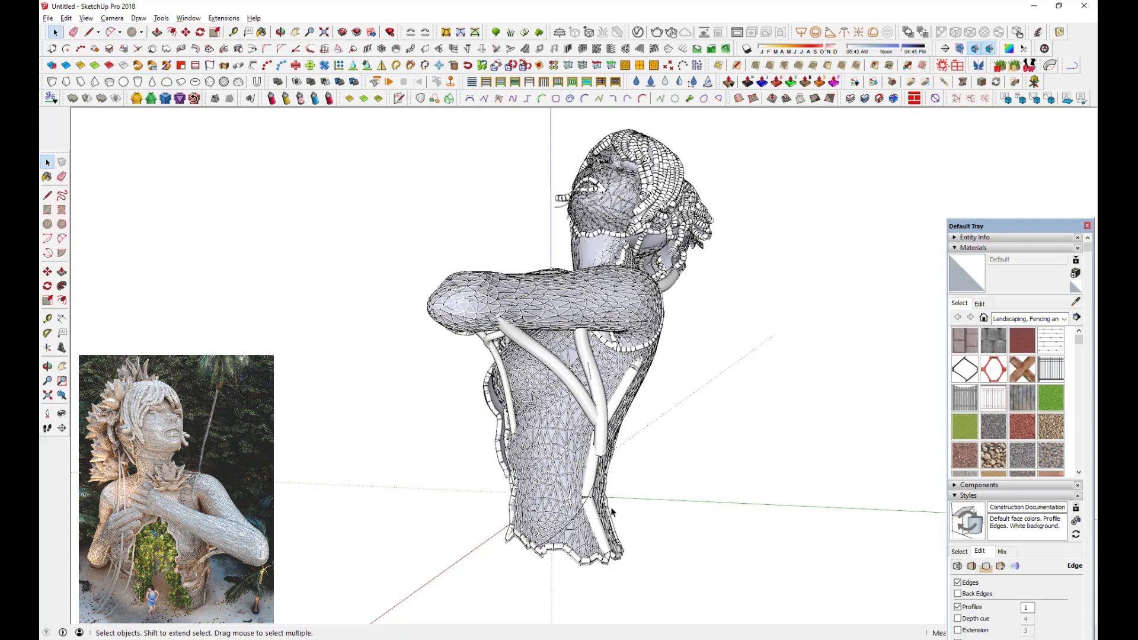
pyautogui.click(578, 511)
pyautogui.click(504, 432)
pyautogui.scroll(4, 614, 492)
pyautogui.press('m')
pyautogui.moveTo(593, 415); pyautogui.dragTo(527, 389, button='middle')
# - Draw an arc bulging around the torso's side beneath the raised arm's support tubes
pyautogui.press('a')
pyautogui.click(524, 390)
pyautogui.click(681, 418)
pyautogui.moveTo(681, 418); pyautogui.dragTo(418, 425, button='middle')
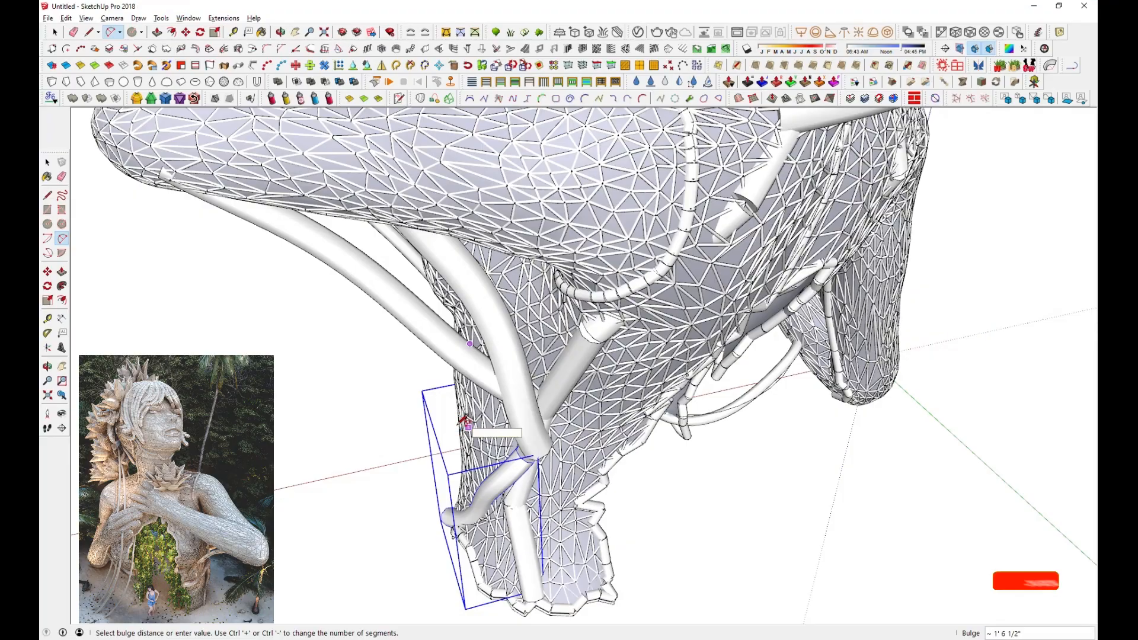
pyautogui.press('space')
# - Move the tube on the torso's side into place against the vertical support tube
pyautogui.moveTo(453, 394); pyautogui.dragTo(521, 305, button='middle')
pyautogui.press('m')
pyautogui.click(577, 524)
pyautogui.moveTo(569, 525); pyautogui.dragTo(439, 474, button='middle')
pyautogui.press('space')
pyautogui.click(193, 243)
# - Draw another arc on the torso's side beneath the raised arm, between the support tubes
pyautogui.scroll(-4, 332, 380)
pyautogui.moveTo(332, 415); pyautogui.dragTo(599, 445, button='middle')
pyautogui.scroll(-3, 666, 452)
pyautogui.scroll(5, 559, 424)
pyautogui.press('a')
pyautogui.click(517, 381)
pyautogui.moveTo(712, 409); pyautogui.dragTo(585, 415, button='middle')
pyautogui.scroll(5, 560, 406)
pyautogui.click(551, 283)
pyautogui.click(457, 379)
# - Select the newly drawn arc on the torso's side and convert it to a tube
pyautogui.press('space')
pyautogui.click(485, 363)
pyautogui.moveTo(735, 444); pyautogui.dragTo(564, 490, button='middle')
pyautogui.scroll(-3, 534, 462)
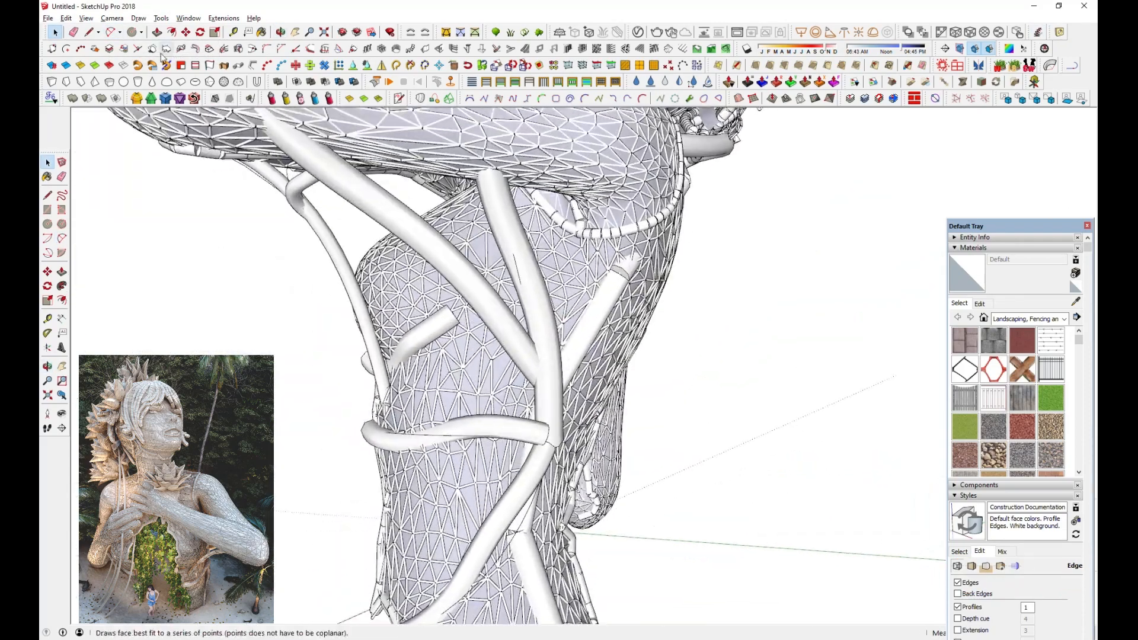
pyautogui.click(1050, 66)
pyautogui.press('Return')
# - Draw an arc beneath the bust on the lowered arm's side and convert it to a tube
pyautogui.moveTo(570, 403); pyautogui.dragTo(854, 380, button='middle')
pyautogui.scroll(-4, 593, 379)
pyautogui.moveTo(427, 332); pyautogui.dragTo(492, 320, button='middle')
pyautogui.scroll(4, 474, 251)
pyautogui.press('a')
pyautogui.click(1050, 65)
pyautogui.press('Return')
# - Open the tube beneath the bust for editing and adjust its end with Push/Pull
pyautogui.moveTo(510, 462); pyautogui.dragTo(696, 465, button='middle')
pyautogui.doubleClick(757, 456)
pyautogui.press('p')
pyautogui.click(771, 432)
pyautogui.moveTo(757, 425); pyautogui.dragTo(658, 380, button='middle')
pyautogui.scroll(-4, 658, 362)
pyautogui.press('space')
pyautogui.click(824, 462)
# - Paint the torso mesh with the wood plank material and map it with V-Ray's fitted cubic projection
pyautogui.scroll(-4, 824, 469)
pyautogui.moveTo(829, 483); pyautogui.dragTo(647, 349, button='middle')
pyautogui.scroll(5, 442, 473)
pyautogui.scroll(-5, 471, 457)
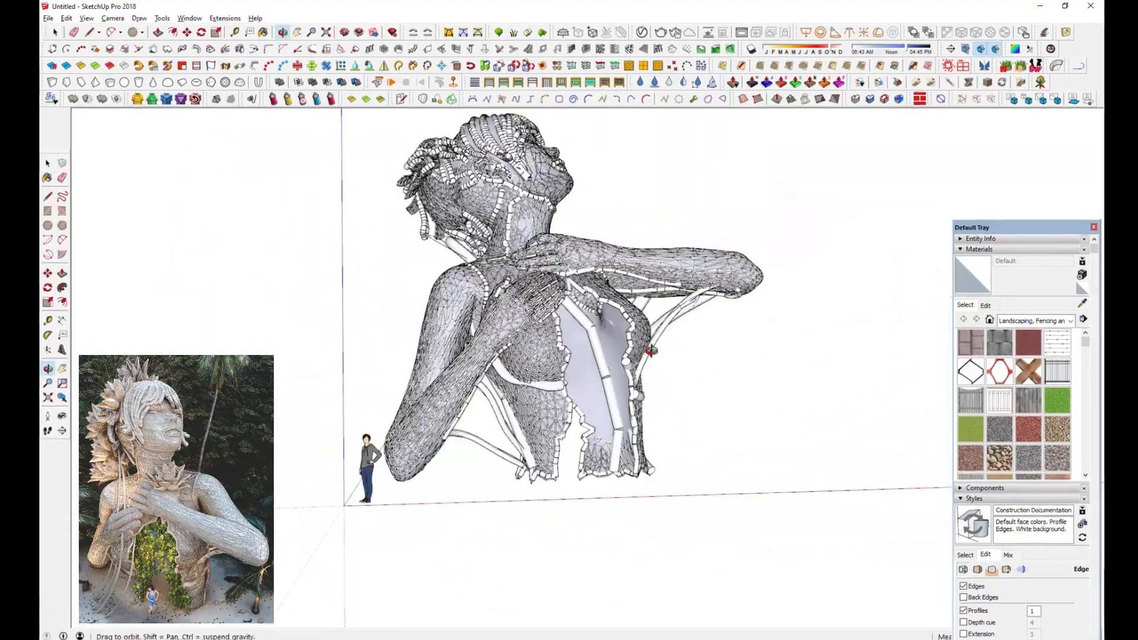
pyautogui.scroll(3, 651, 351)
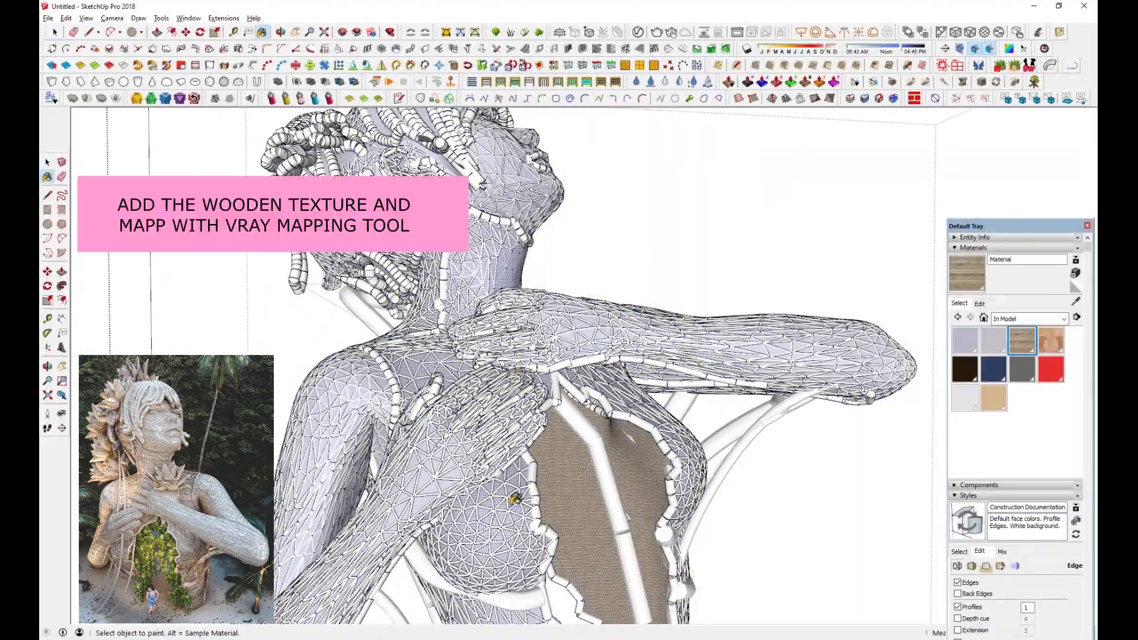
pyautogui.click(514, 499)
pyautogui.click(975, 46)
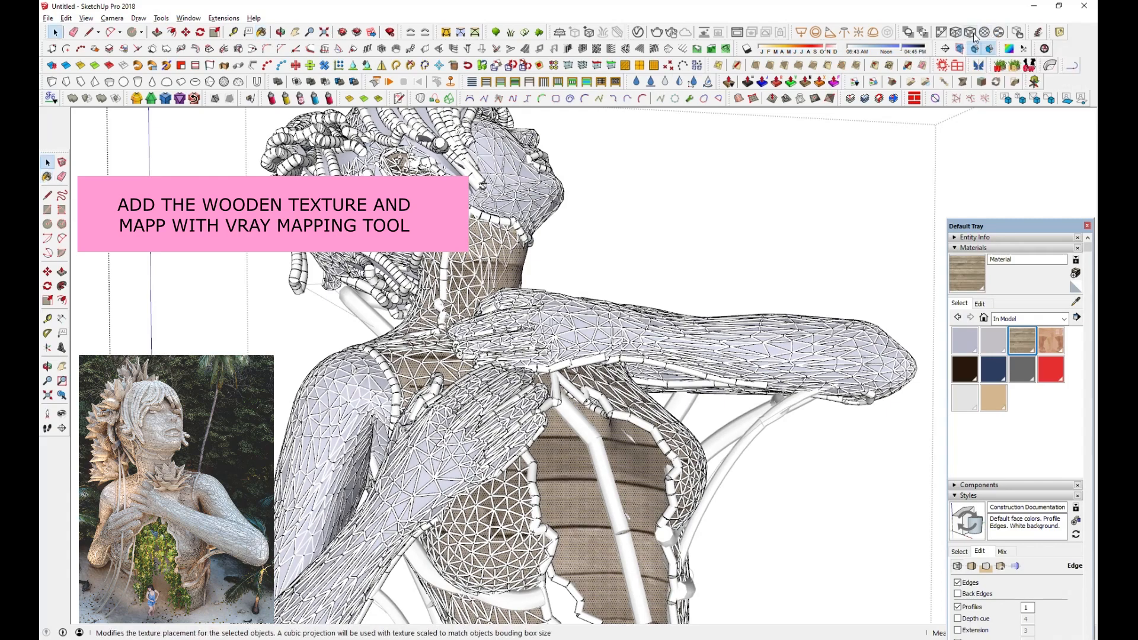
# - Set the wood plank material's texture size to 3"
pyautogui.click(980, 303)
pyautogui.doubleClick(978, 430)
pyautogui.write('3')
pyautogui.press('Return')
# - Paint the lowered arm and its hand with the wood plank material
pyautogui.moveTo(623, 244); pyautogui.dragTo(699, 284, button='middle')
pyautogui.scroll(-2, 699, 285)
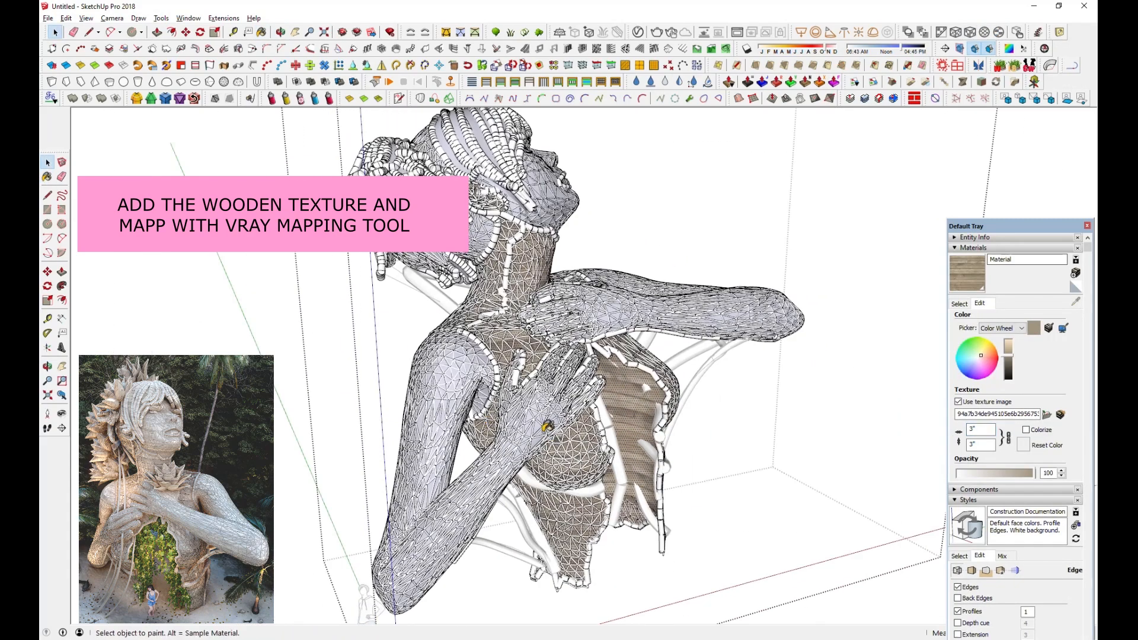
pyautogui.scroll(3, 547, 425)
pyautogui.press('space')
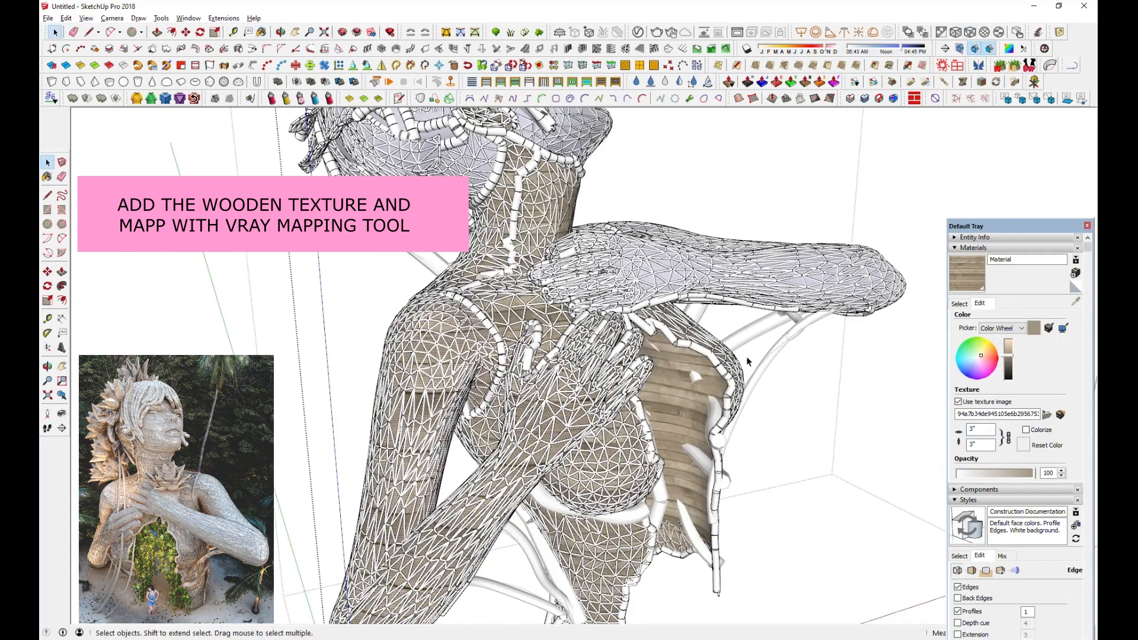
# - Paint the raised arm with the wood plank material and map its texture with the V-Ray mapping tool
pyautogui.moveTo(747, 362); pyautogui.dragTo(569, 379, button='middle')
pyautogui.click(705, 314)
pyautogui.press('b')
pyautogui.click(706, 315)
pyautogui.click(957, 33)
pyautogui.click(434, 430)
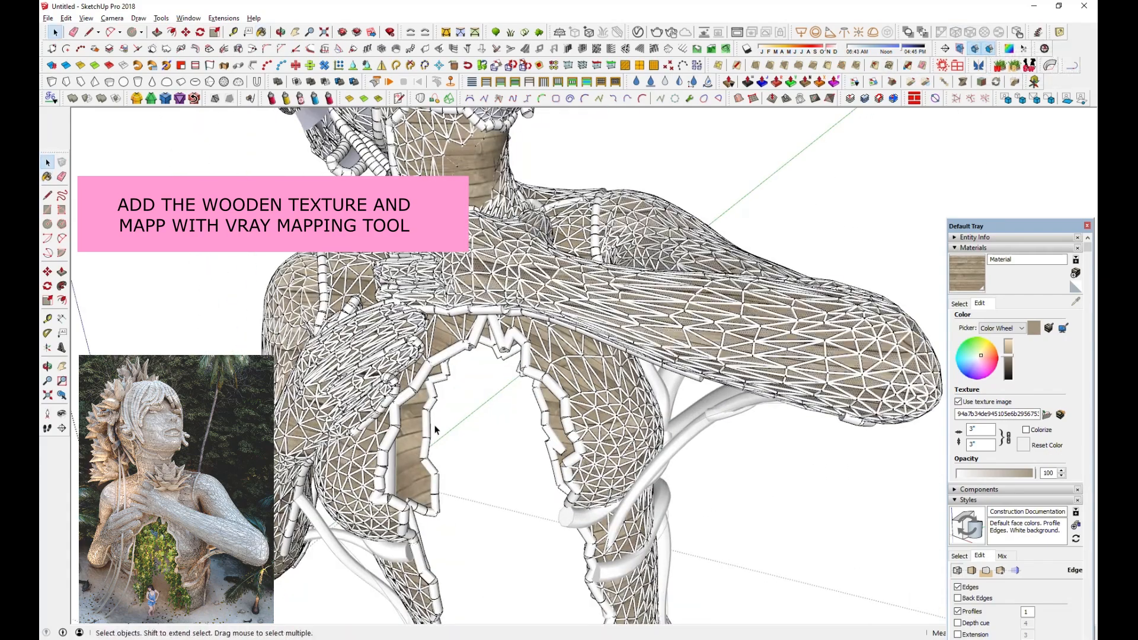
# - Open the head group, paint the face with the wood plank material and apply V-Ray's fitted cubic projection
pyautogui.moveTo(435, 429); pyautogui.dragTo(522, 445, button='middle')
pyautogui.scroll(3, 511, 267)
pyautogui.doubleClick(511, 267)
pyautogui.press('b')
pyautogui.click(510, 267)
pyautogui.click(969, 33)
pyautogui.press('space')
pyautogui.scroll(-2, 716, 262)
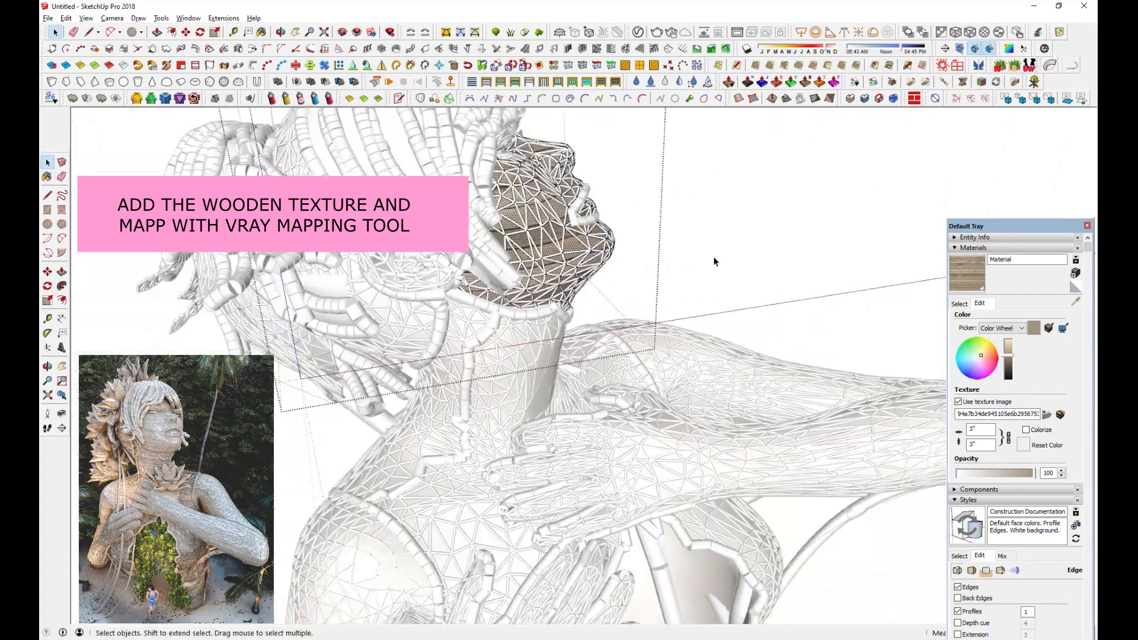
# - Close the face group and paint the hair strands with the wood plank material
pyautogui.click(715, 261)
pyautogui.scroll(3, 380, 320)
pyautogui.press('b')
pyautogui.click(368, 305)
pyautogui.press('space')
# - Select the parts around the head with a window and paint them with the wood plank material
pyautogui.scroll(-4, 546, 398)
pyautogui.scroll(-2, 546, 291)
pyautogui.moveTo(252, 141); pyautogui.dragTo(555, 427)
pyautogui.press('b')
pyautogui.click(550, 312)
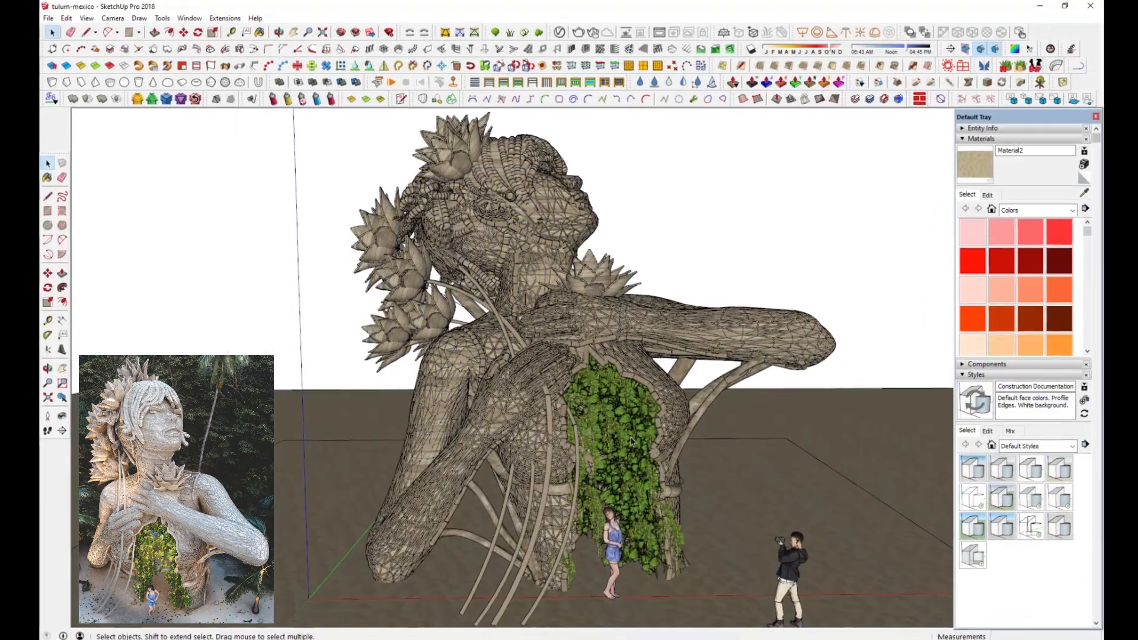
# - Examine the hanging plants in the chest opening and the lotus flower on top of the head
pyautogui.click(631, 439)
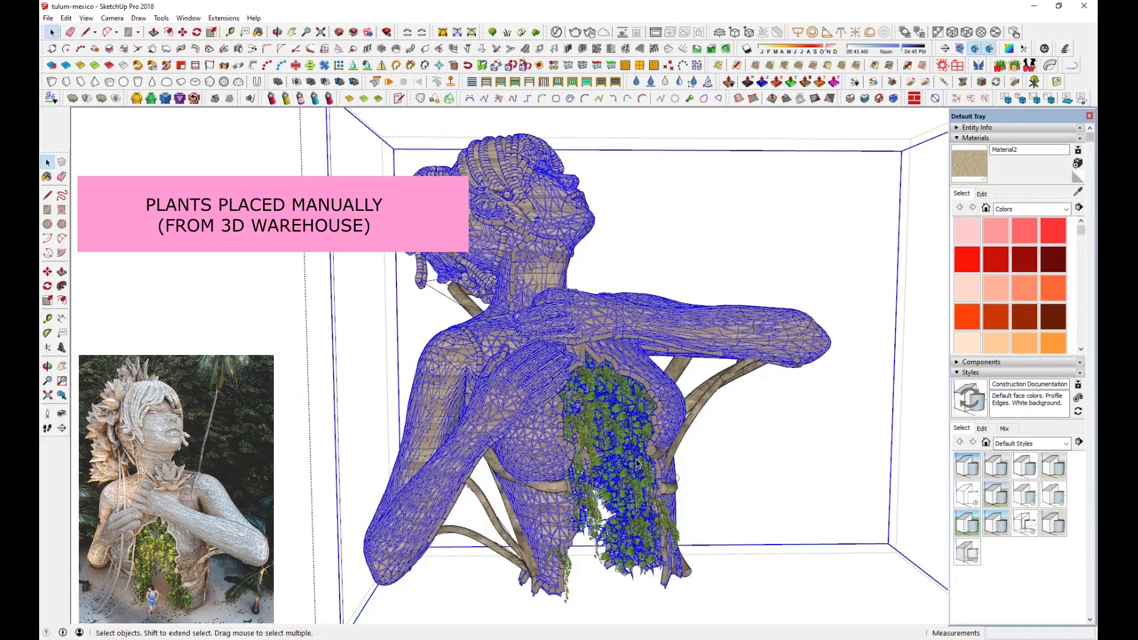
pyautogui.doubleClick(637, 462)
pyautogui.click(636, 463)
pyautogui.moveTo(540, 337)
pyautogui.mouseDown(button='middle')
pyautogui.moveTo(267, 305)
pyautogui.moveTo(508, 168)
pyautogui.moveTo(810, 227)
pyautogui.moveTo(630, 456)
pyautogui.mouseUp(button='middle')
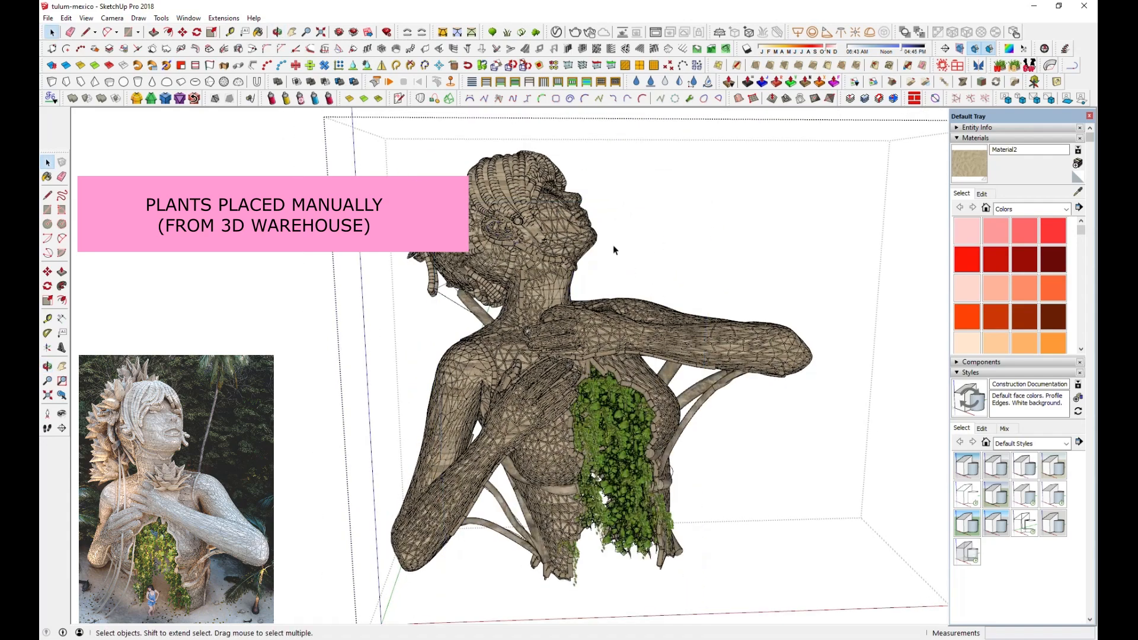
pyautogui.click(466, 167)
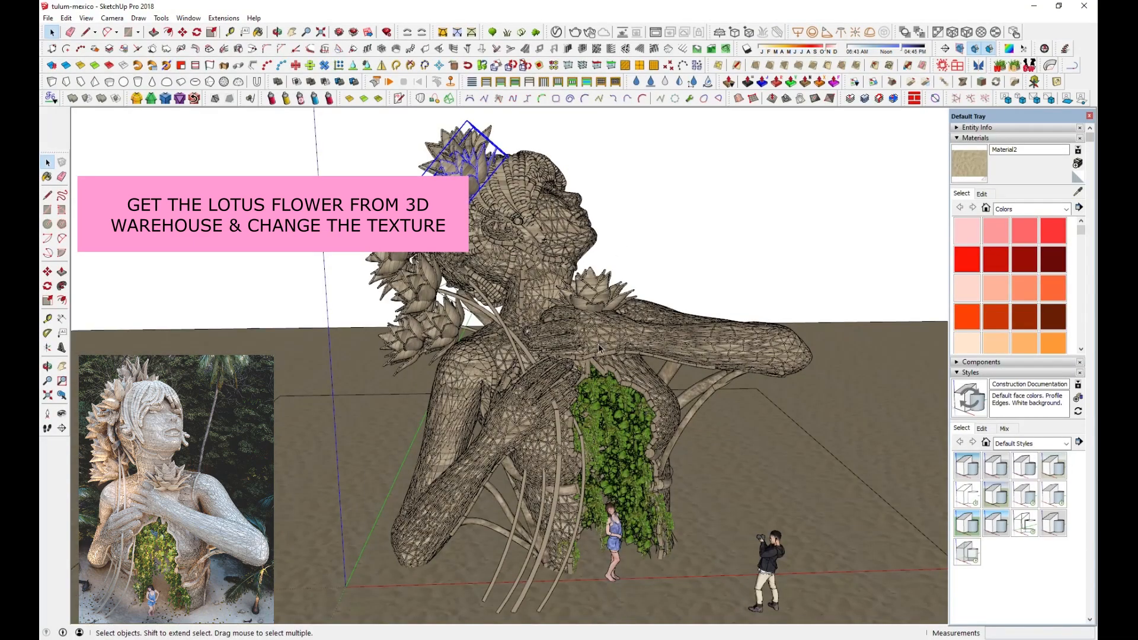
pyautogui.moveTo(516, 275)
pyautogui.mouseDown(button='middle')
pyautogui.moveTo(511, 298)
pyautogui.moveTo(471, 332)
pyautogui.moveTo(517, 298)
pyautogui.moveTo(514, 263)
pyautogui.mouseUp(button='middle')
# - Draw an arc from the lotus flowers behind the neck to the ground and turn it into a stem tube with the JHS Powerbar
pyautogui.click(108, 31)
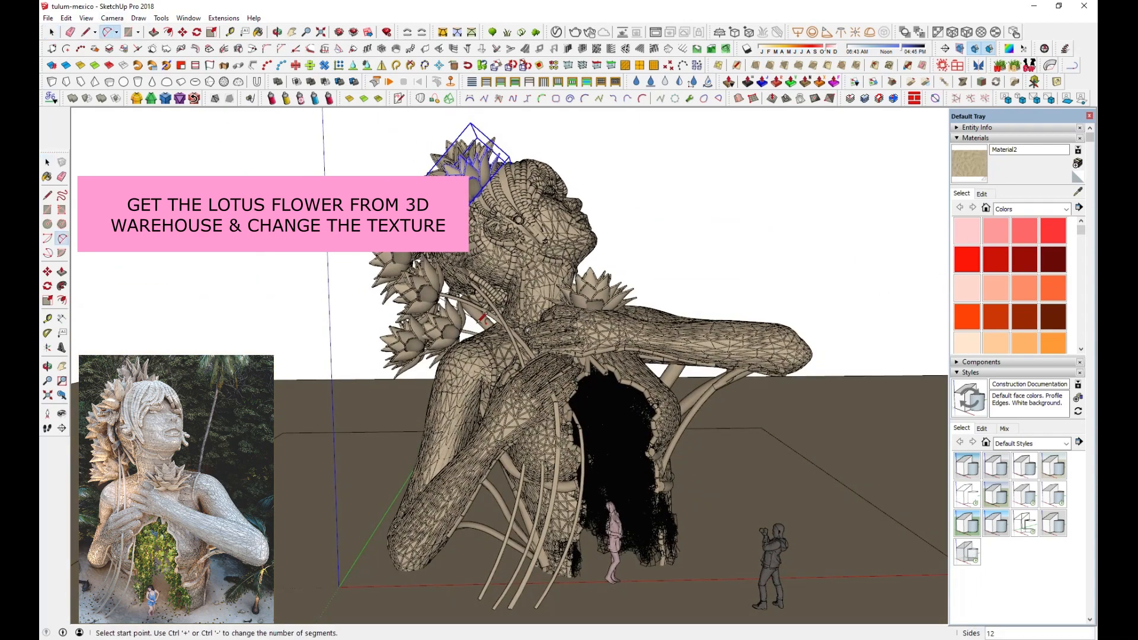
pyautogui.click(439, 284)
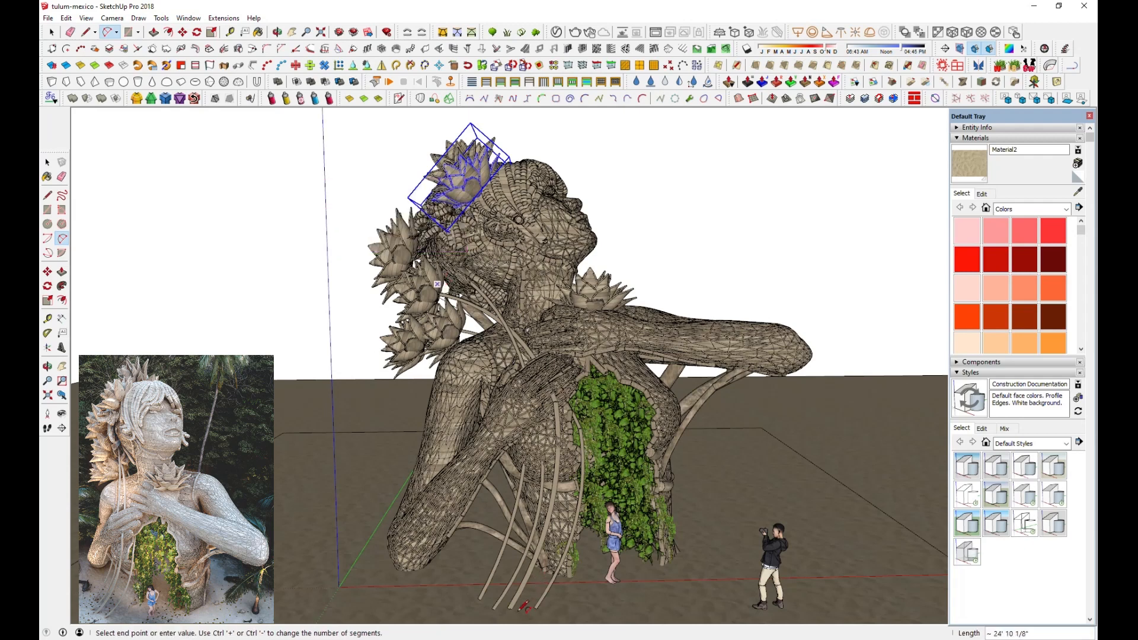
pyautogui.click(516, 612)
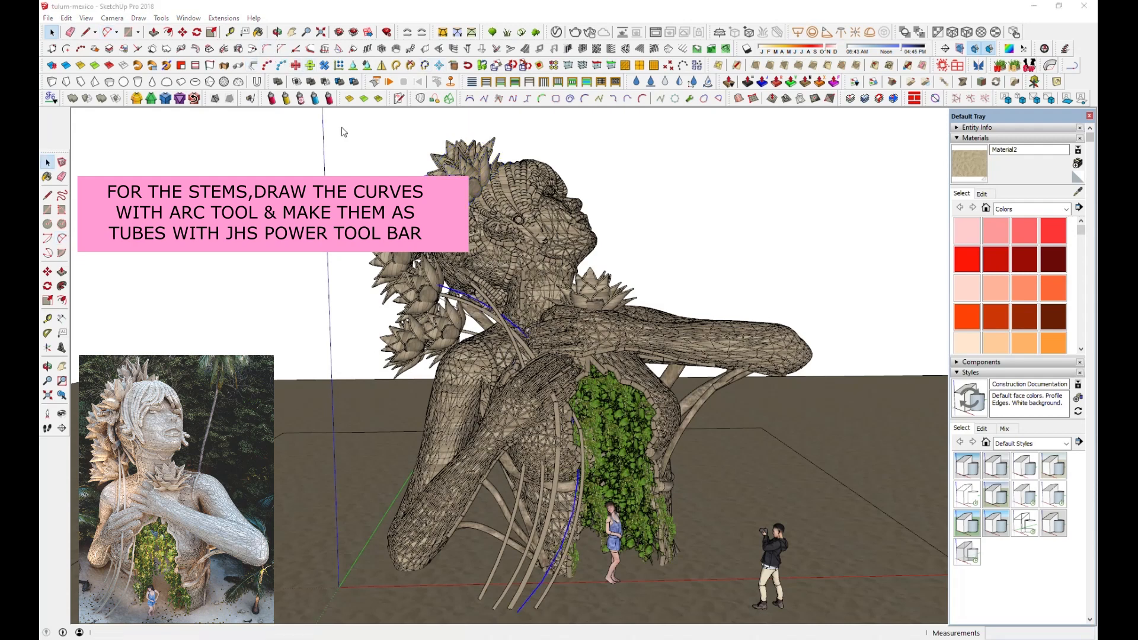
pyautogui.click(166, 65)
pyautogui.click(511, 380)
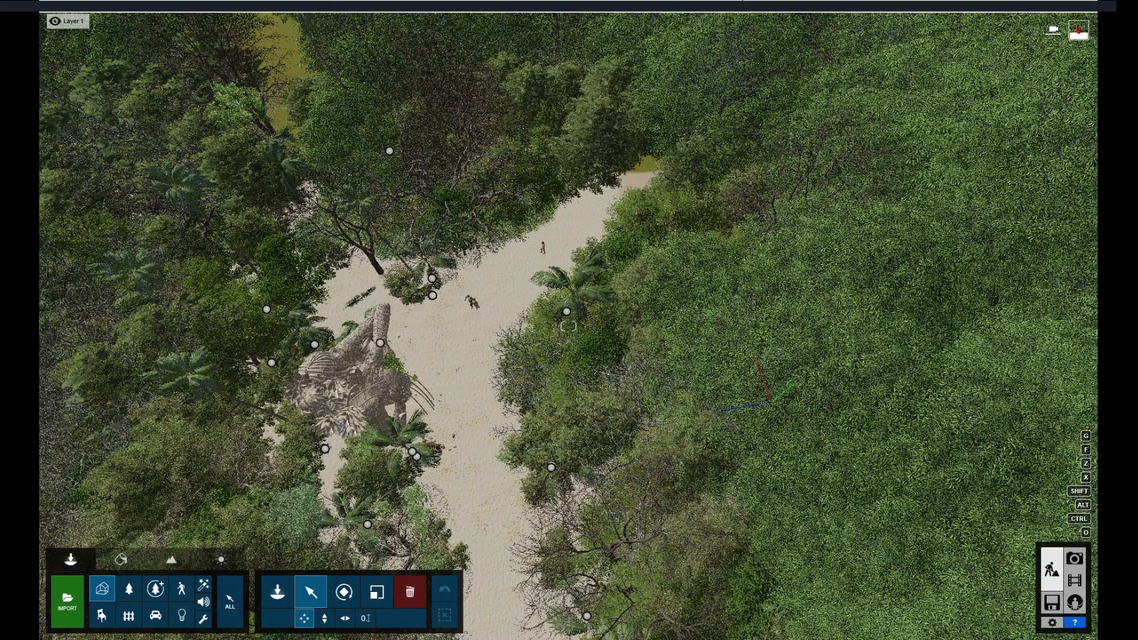
# - Switch to the Lumion scene and examine the trees, people and sculpture along the sandy path, ending in front of the sculpture
pyautogui.moveTo(745, 291); pyautogui.dragTo(706, 382, button='right')
pyautogui.press('w')
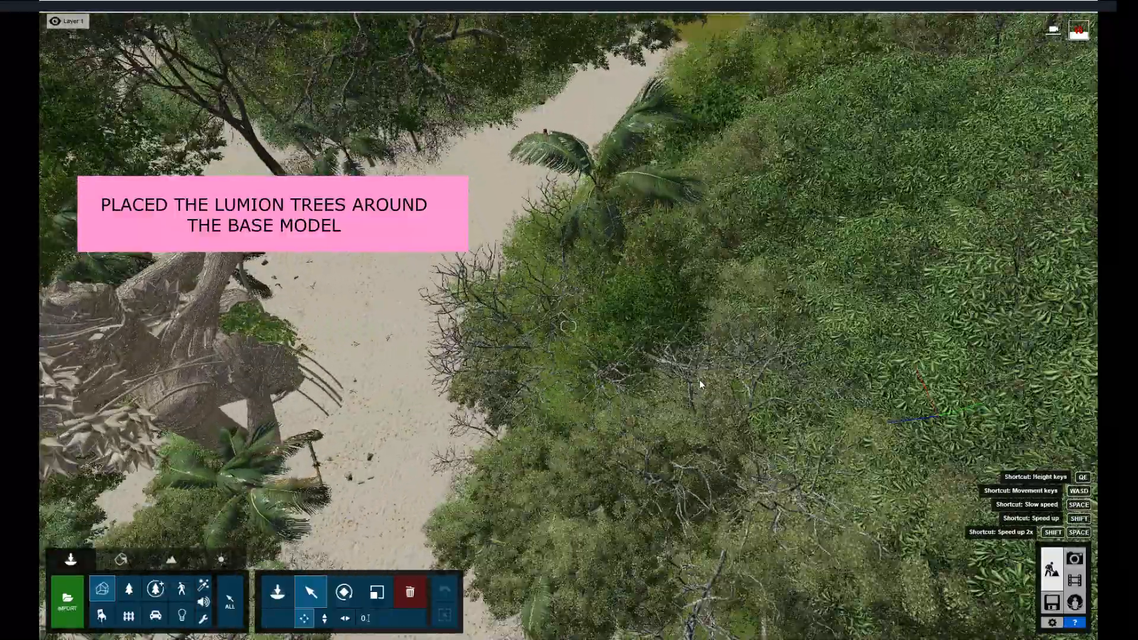
pyautogui.moveTo(699, 379); pyautogui.dragTo(638, 438, button='right')
pyautogui.press('w')
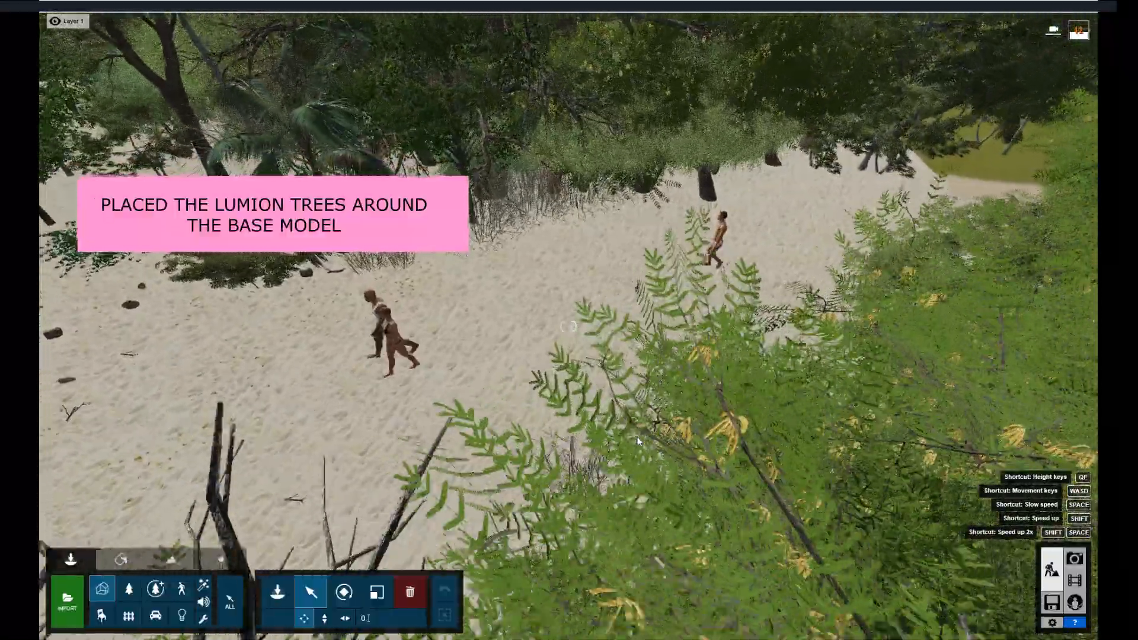
pyautogui.press('w')
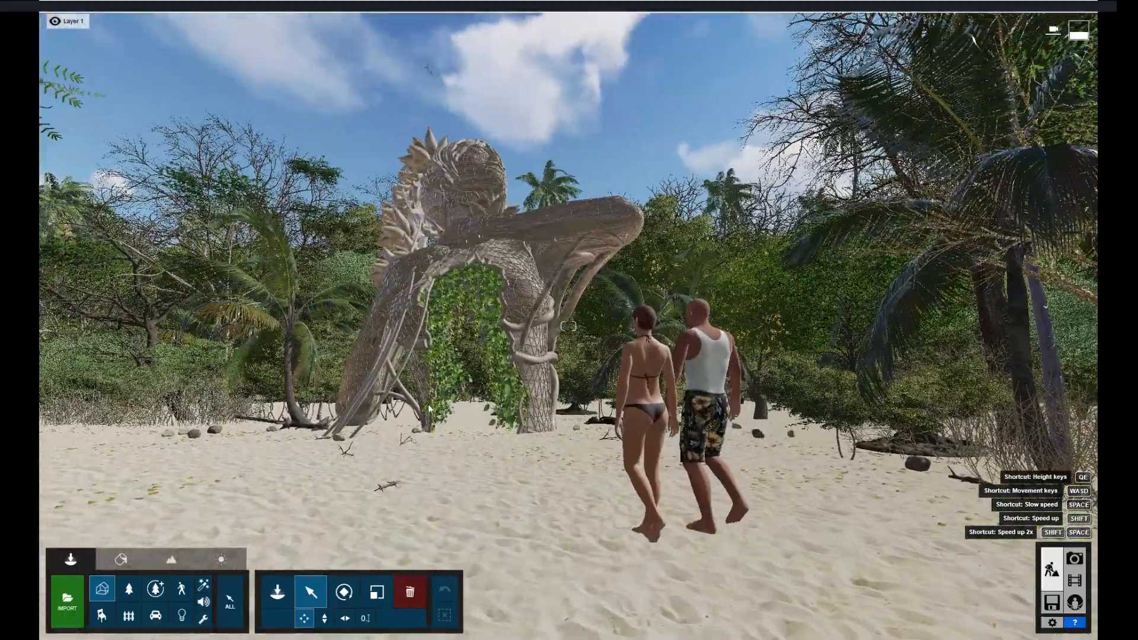
pyautogui.press('ctrl')
pyautogui.press('w')
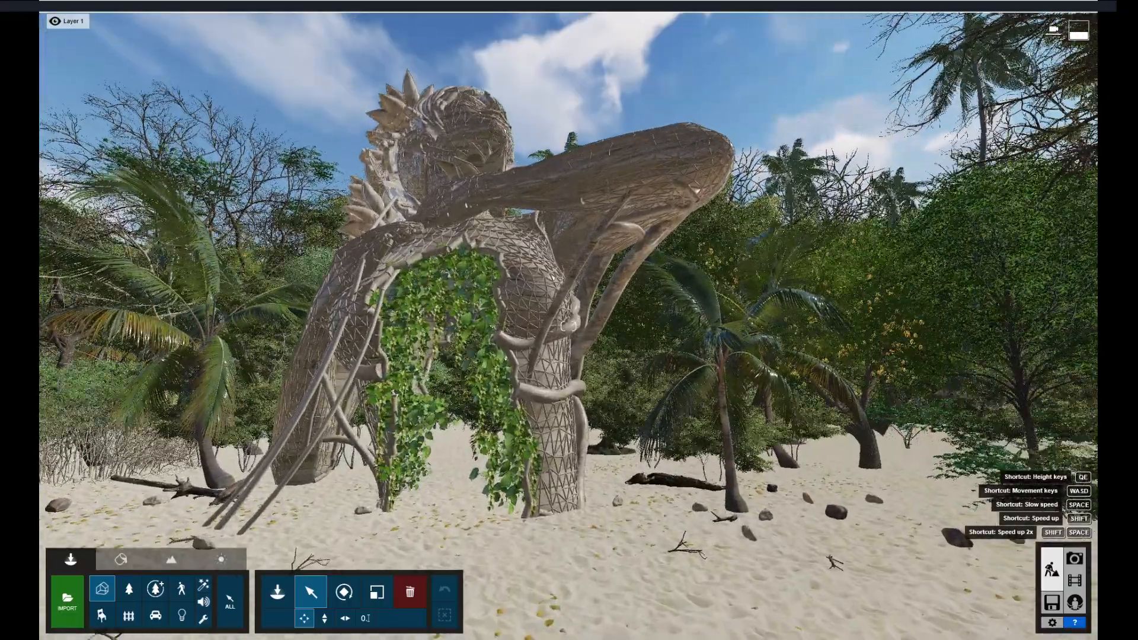
pyautogui.press('w')
pyautogui.moveTo(568, 326); pyautogui.dragTo(547, 307, button='right')
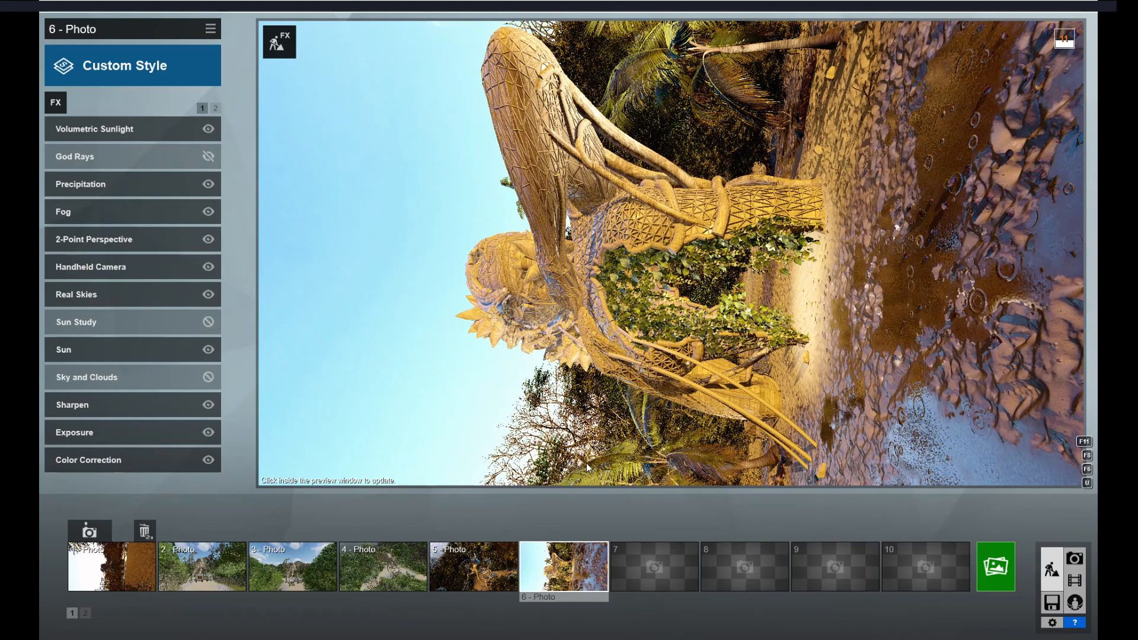
# - Return to the build view and examine the sand ground's material and its entry in the material library
pyautogui.click(1051, 570)
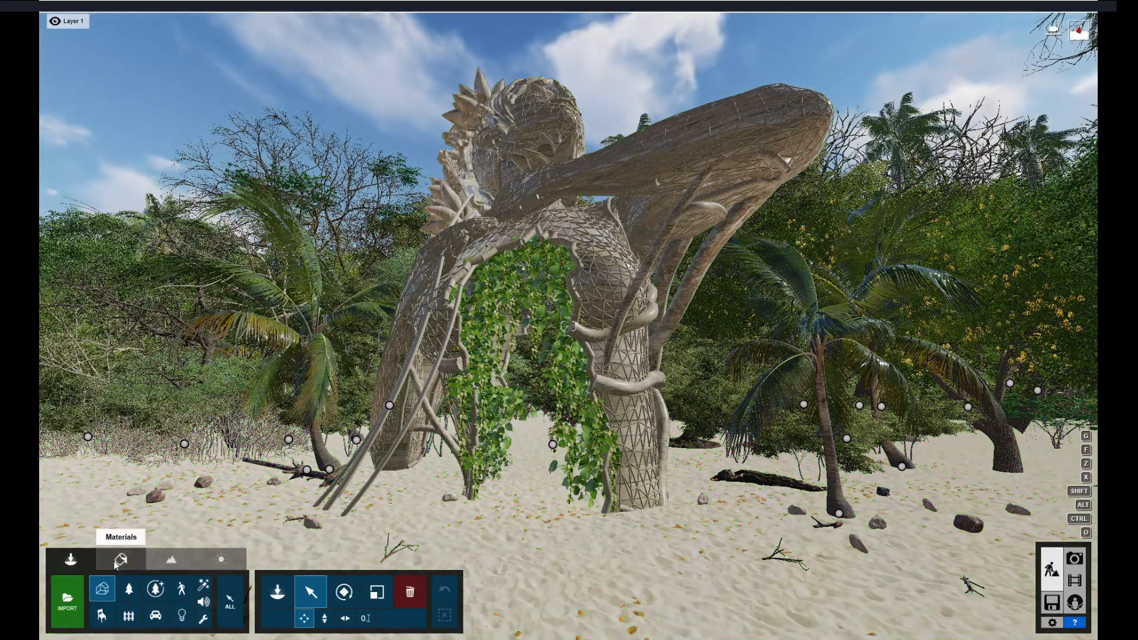
pyautogui.click(116, 564)
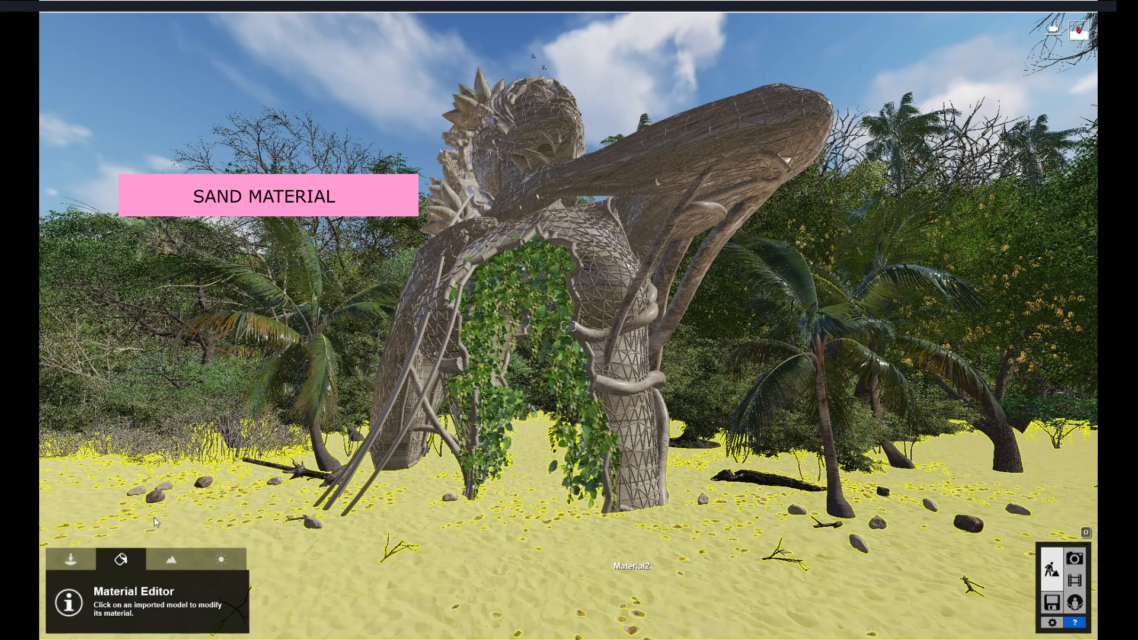
pyautogui.click(154, 518)
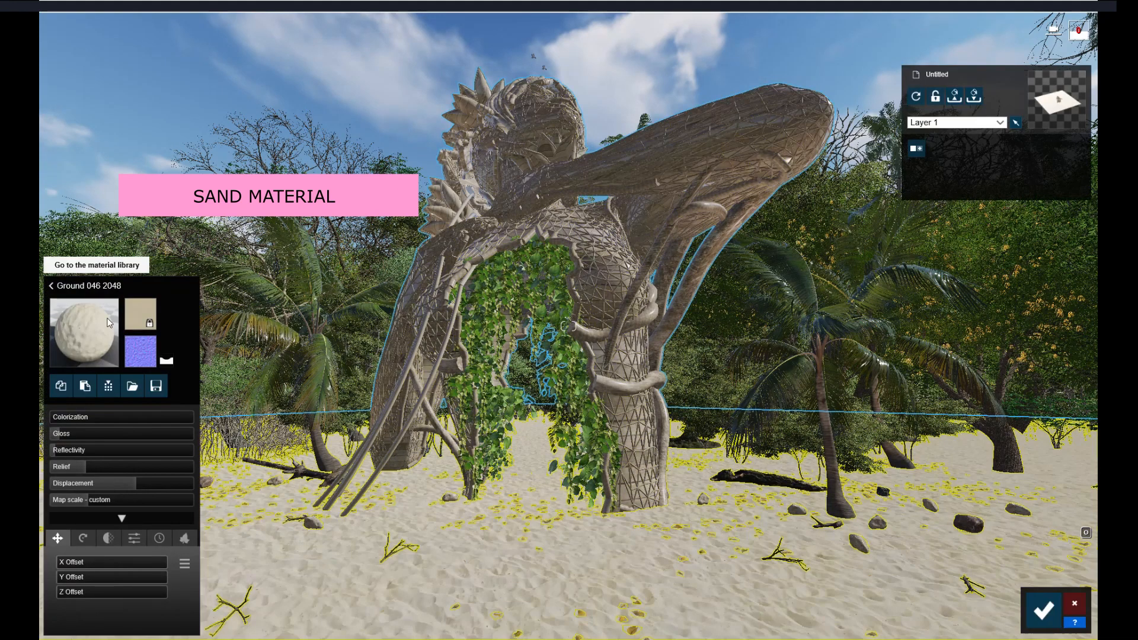
pyautogui.click(81, 330)
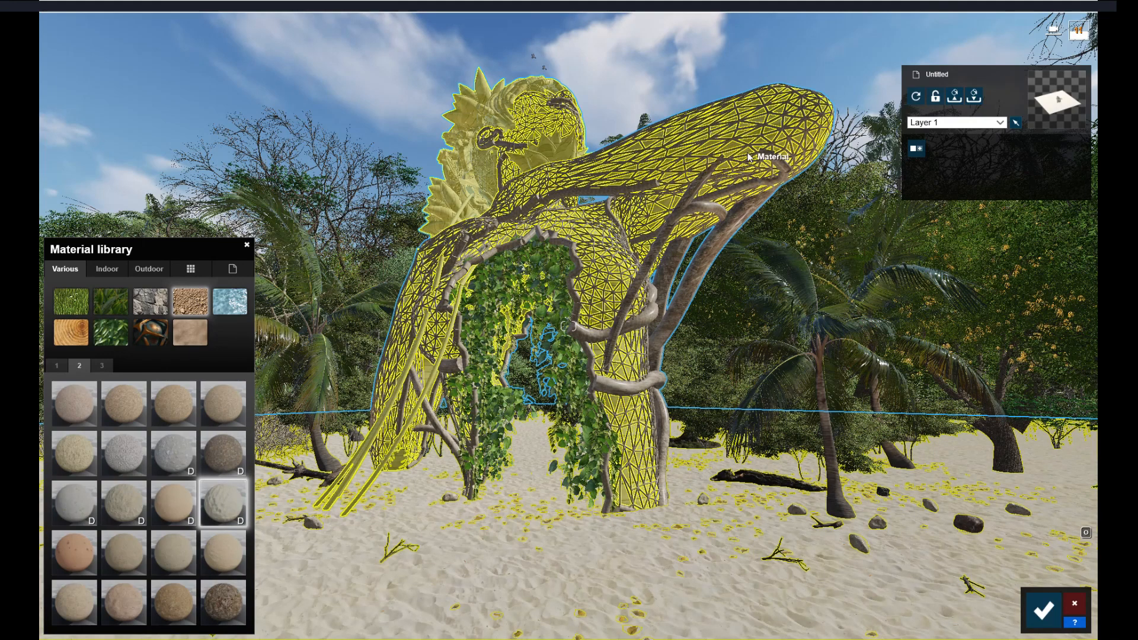
# - Examine the settings and weathering of the sculpture's wood materials, and save the material changes
pyautogui.click(645, 194)
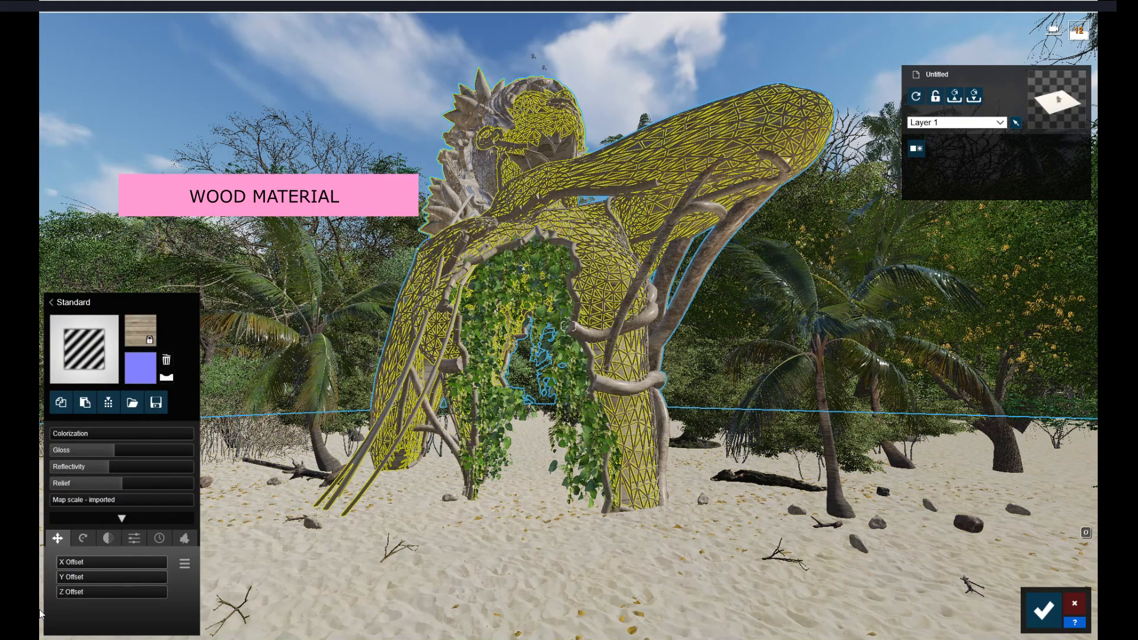
pyautogui.click(141, 539)
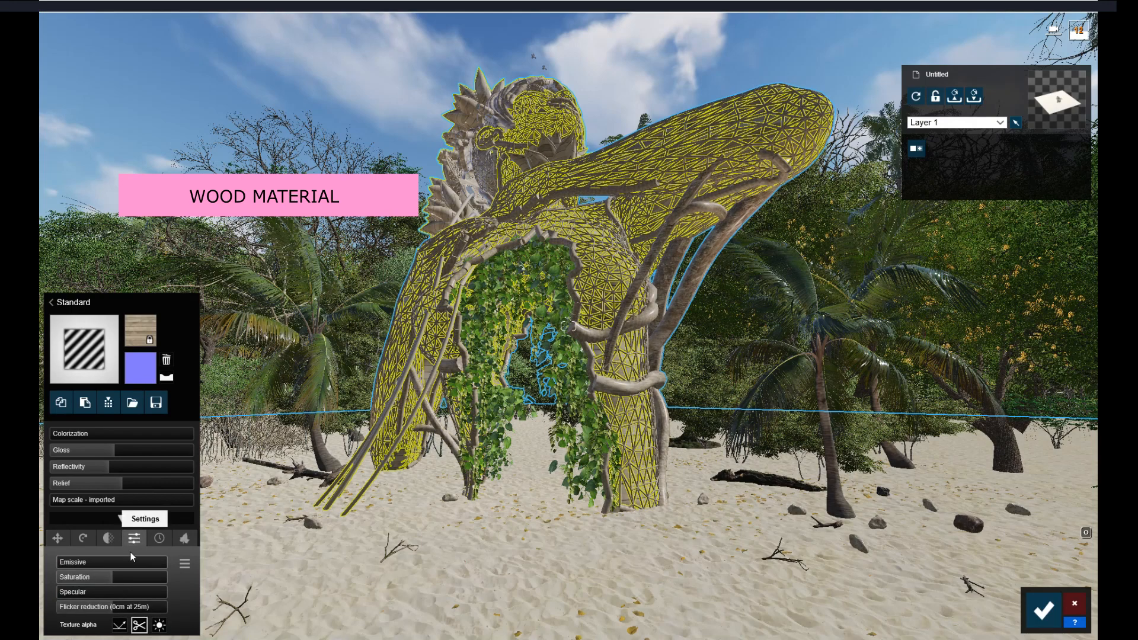
pyautogui.scroll(-3, 96, 590)
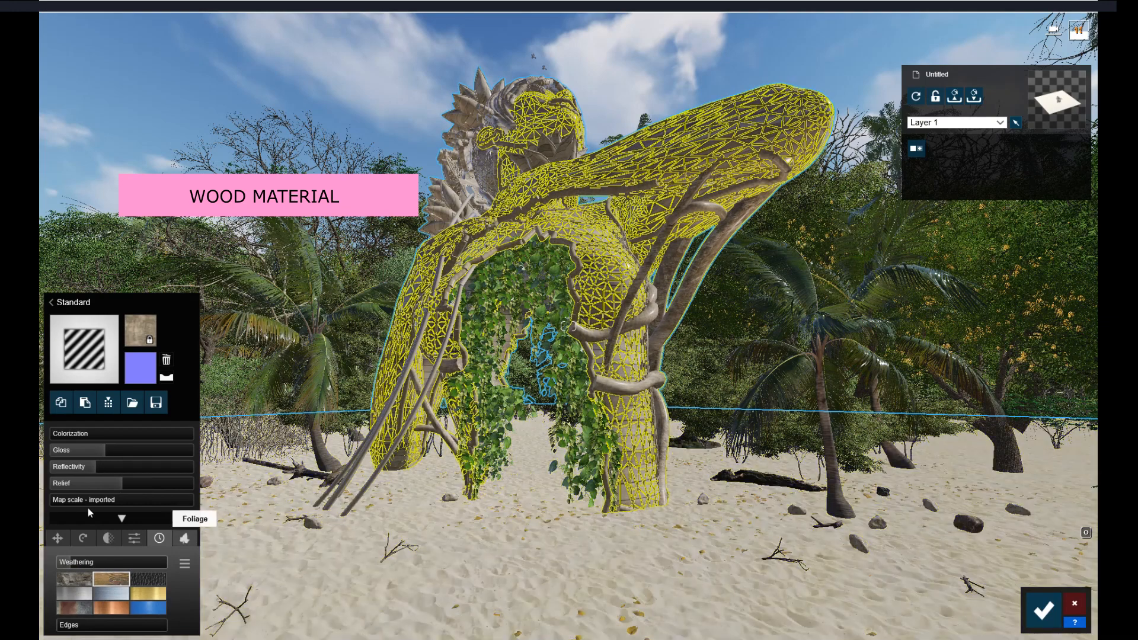
pyautogui.click(75, 563)
pyautogui.click(76, 563)
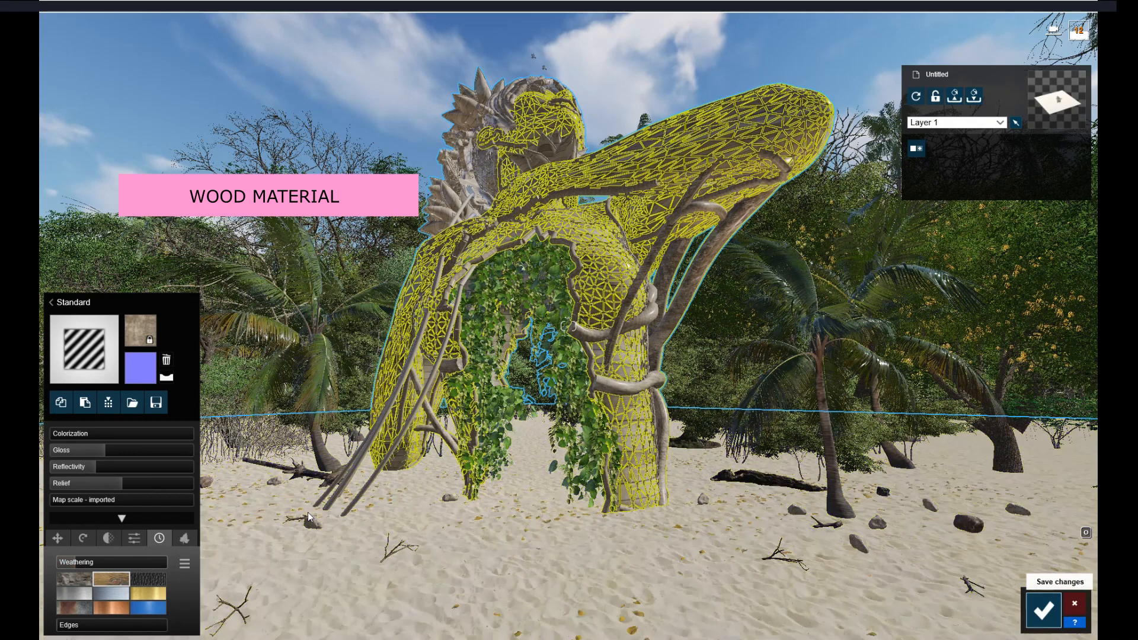
pyautogui.click(1043, 610)
# - Examine the color, brightness and cone angle settings of the spot lights under the palm trees and inside the sculpture
pyautogui.click(71, 559)
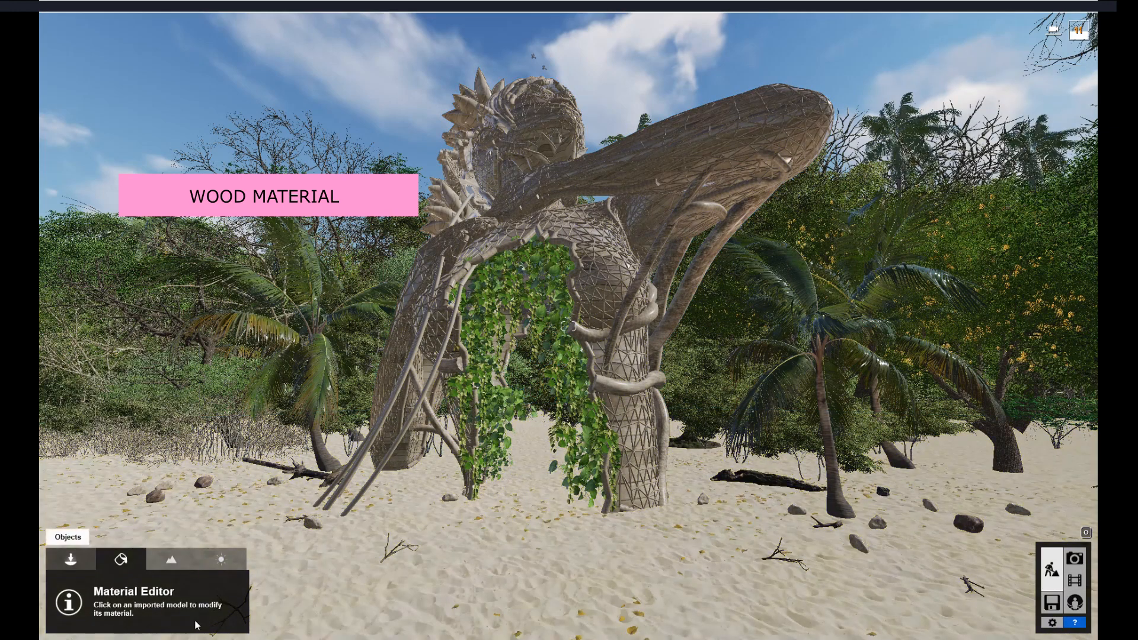
pyautogui.click(183, 617)
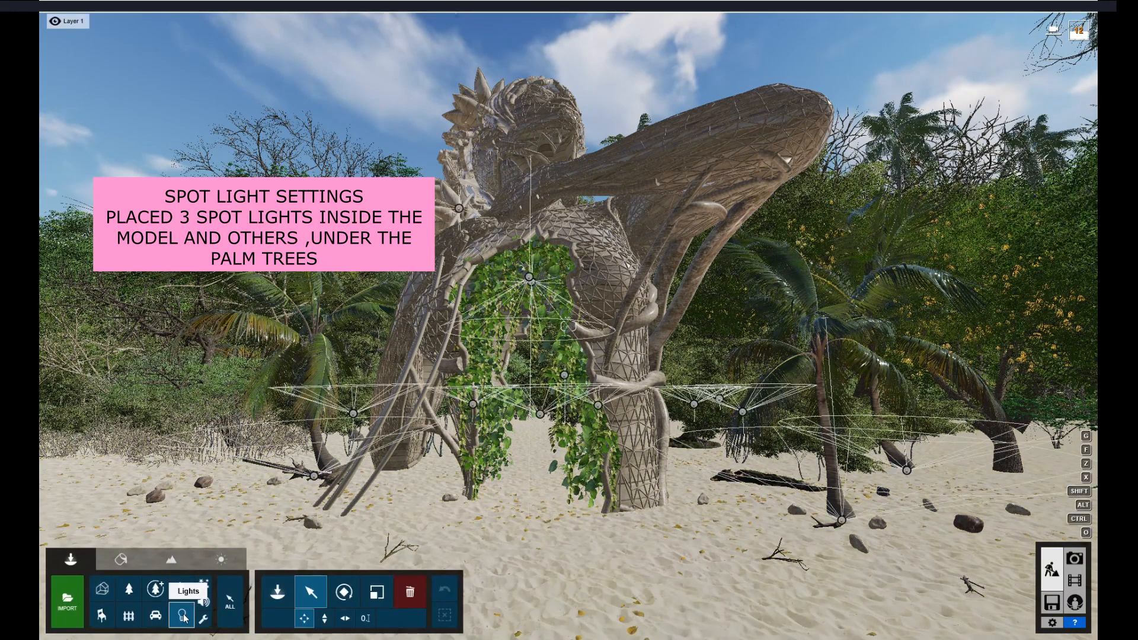
pyautogui.click(354, 413)
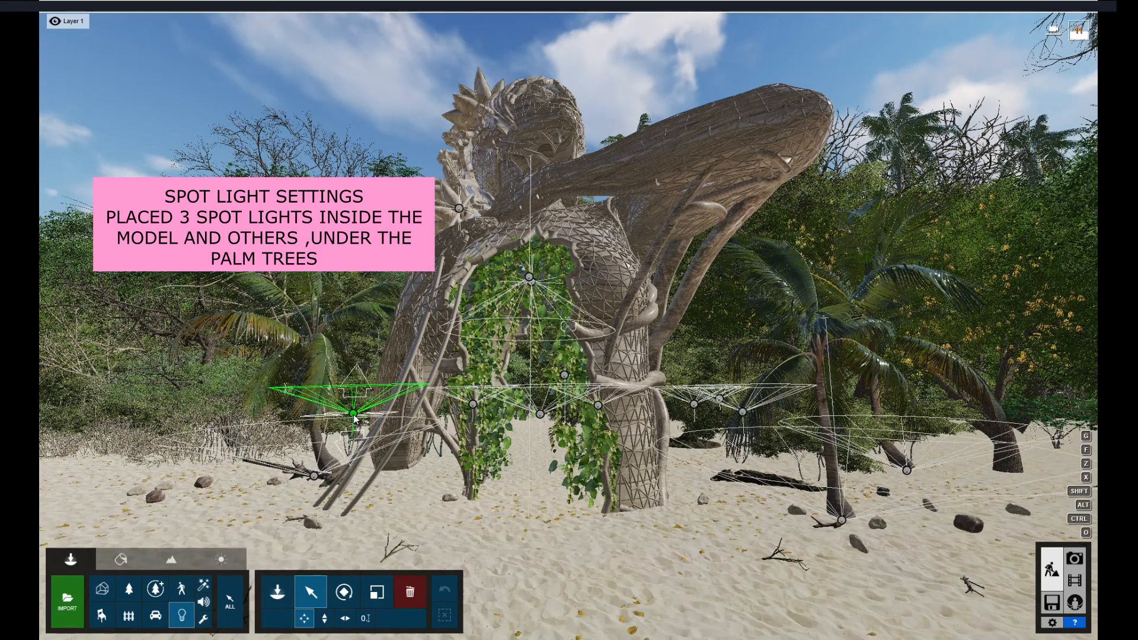
pyautogui.click(354, 415)
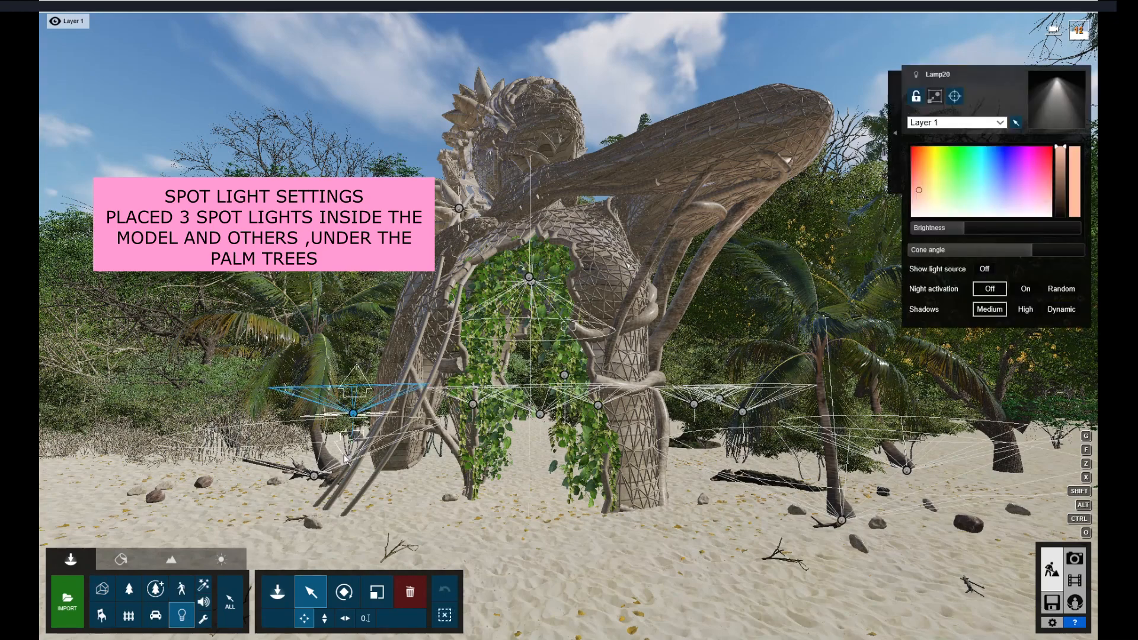
pyautogui.click(315, 477)
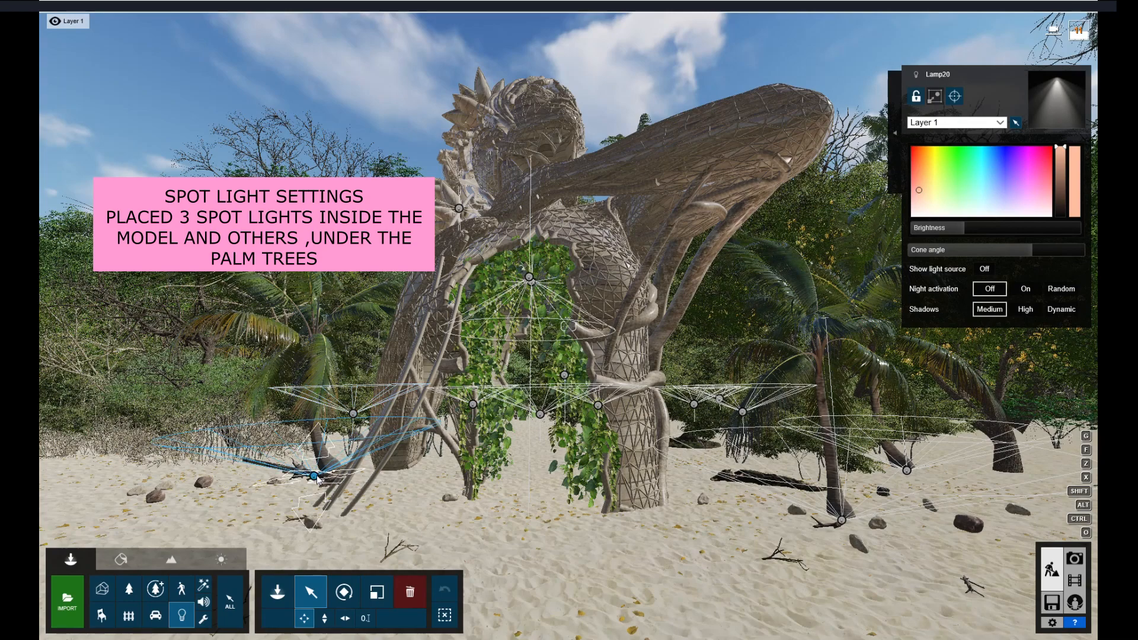
pyautogui.click(531, 280)
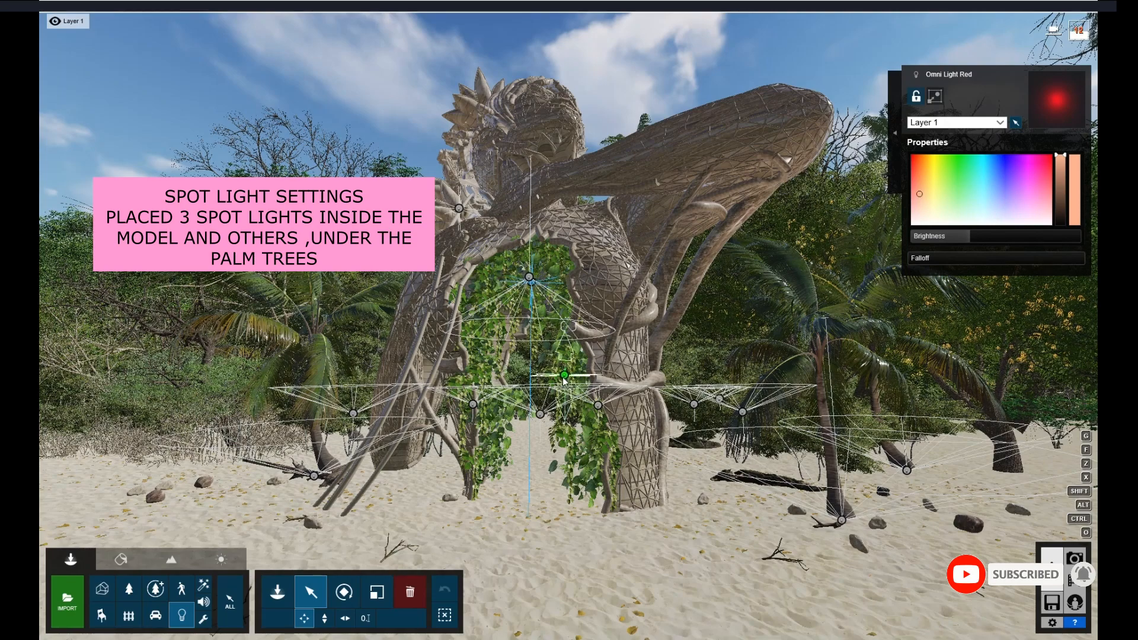
pyautogui.click(540, 414)
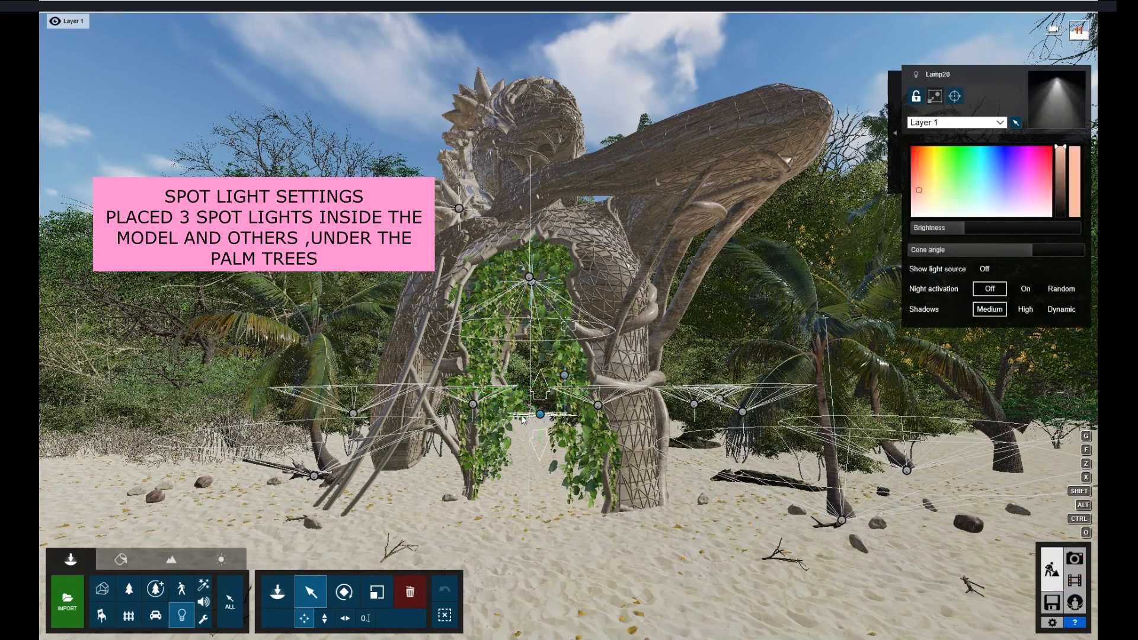
pyautogui.click(472, 404)
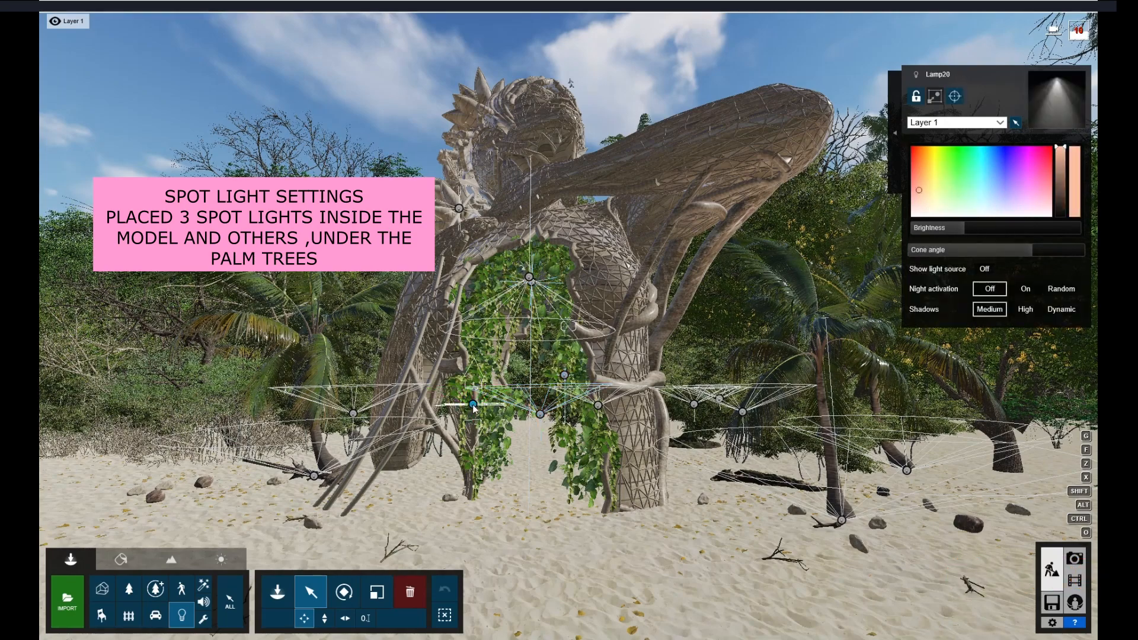
pyautogui.click(743, 412)
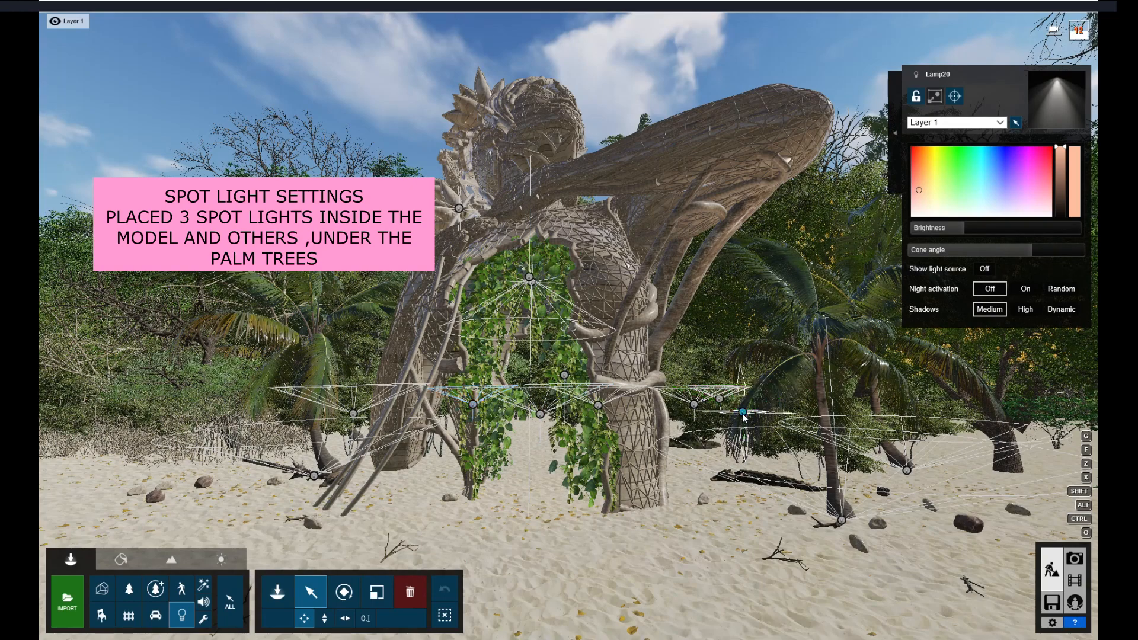
pyautogui.click(842, 520)
pyautogui.click(907, 471)
# - Switch to photo mode and examine photo 6's list of effects and its Volumetric Sunlight settings
pyautogui.click(1083, 561)
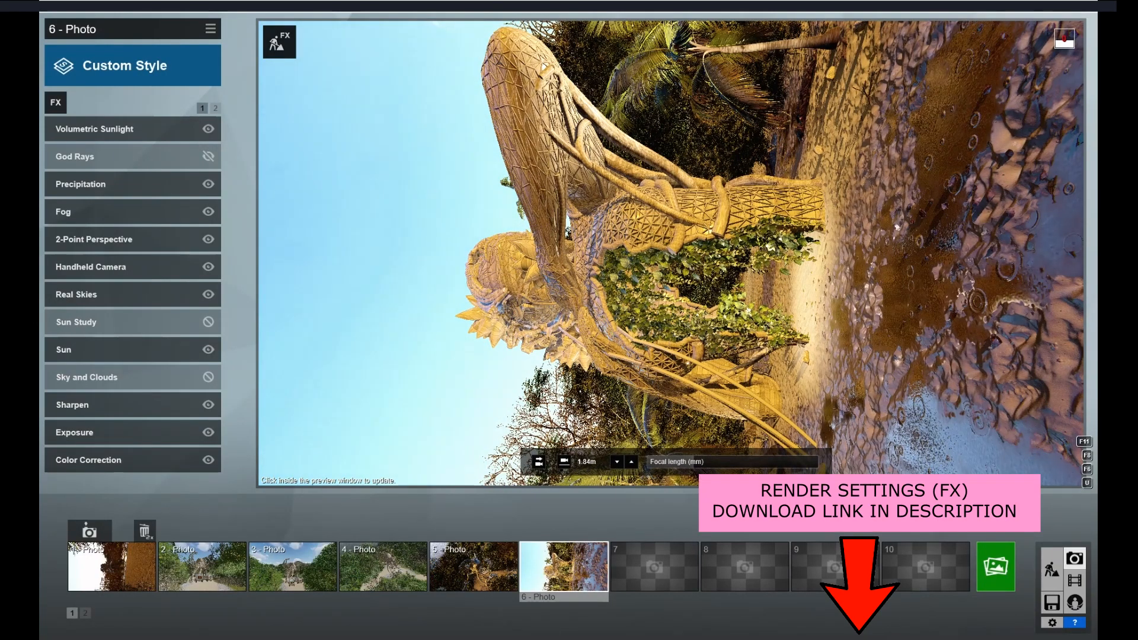
pyautogui.click(211, 108)
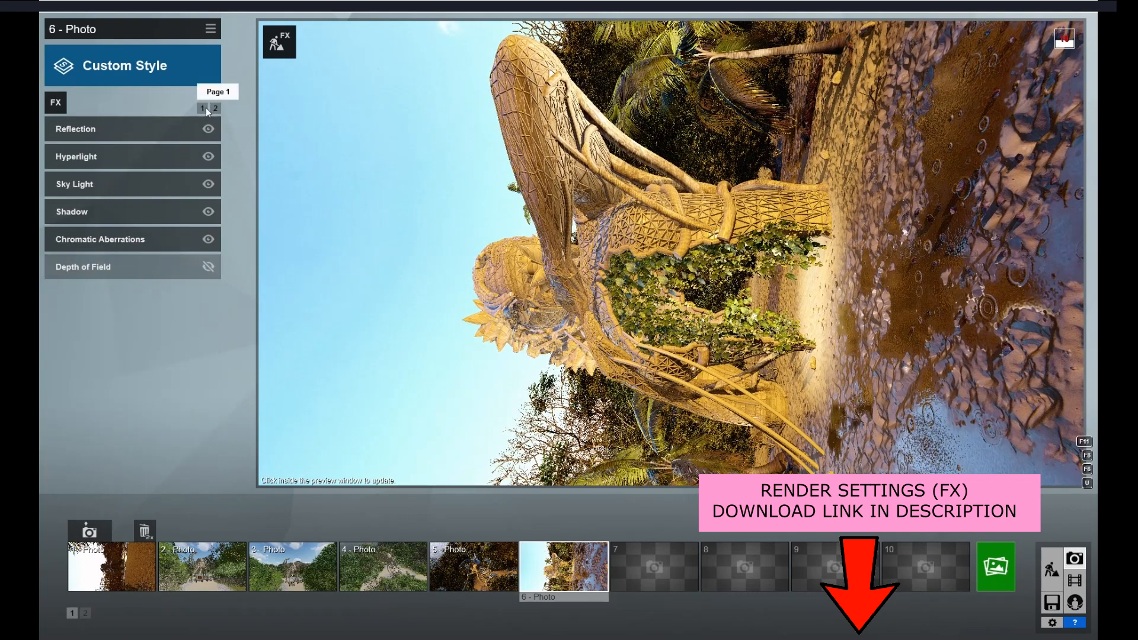
pyautogui.click(206, 108)
pyautogui.click(125, 129)
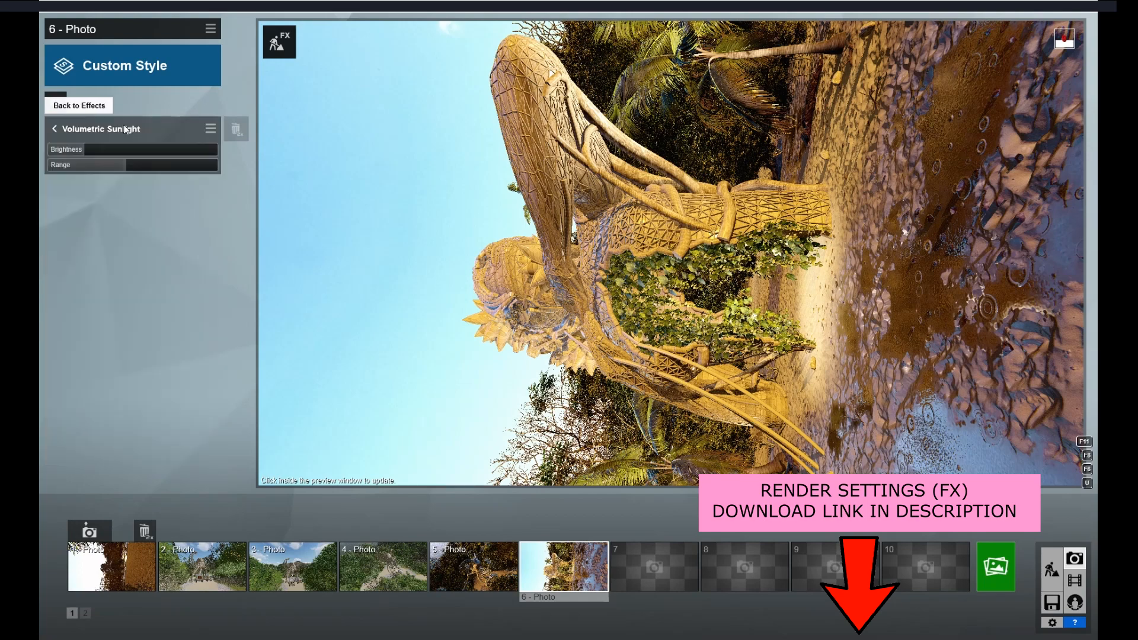
pyautogui.click(52, 131)
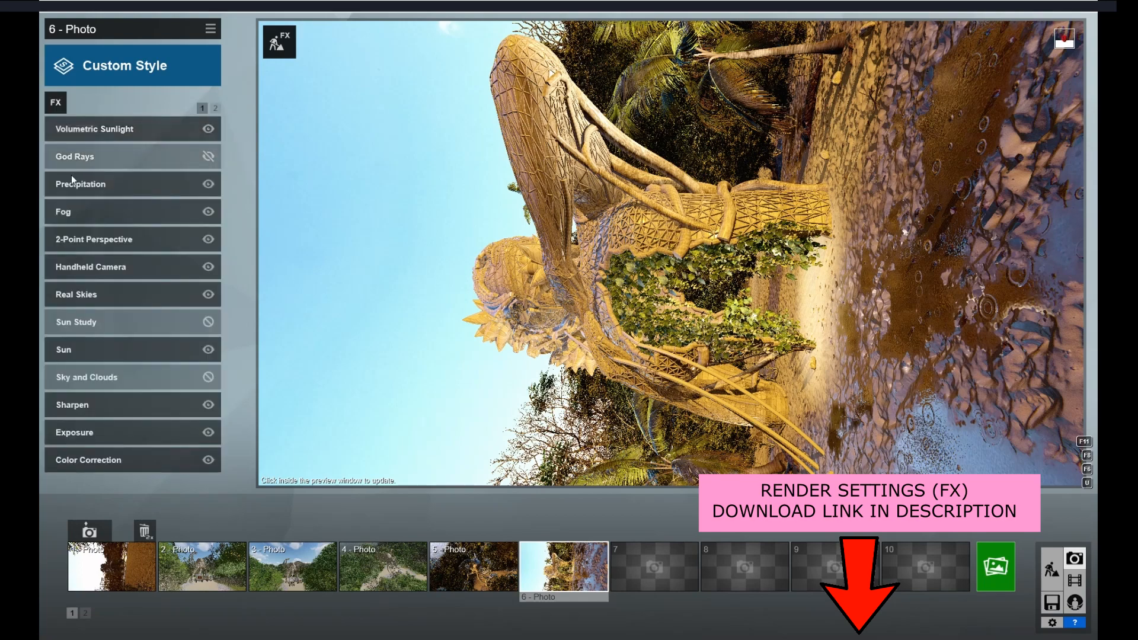
# - Examine the settings of photo 6's Precipitation, Fog and 2-Point Perspective effects
pyautogui.click(73, 184)
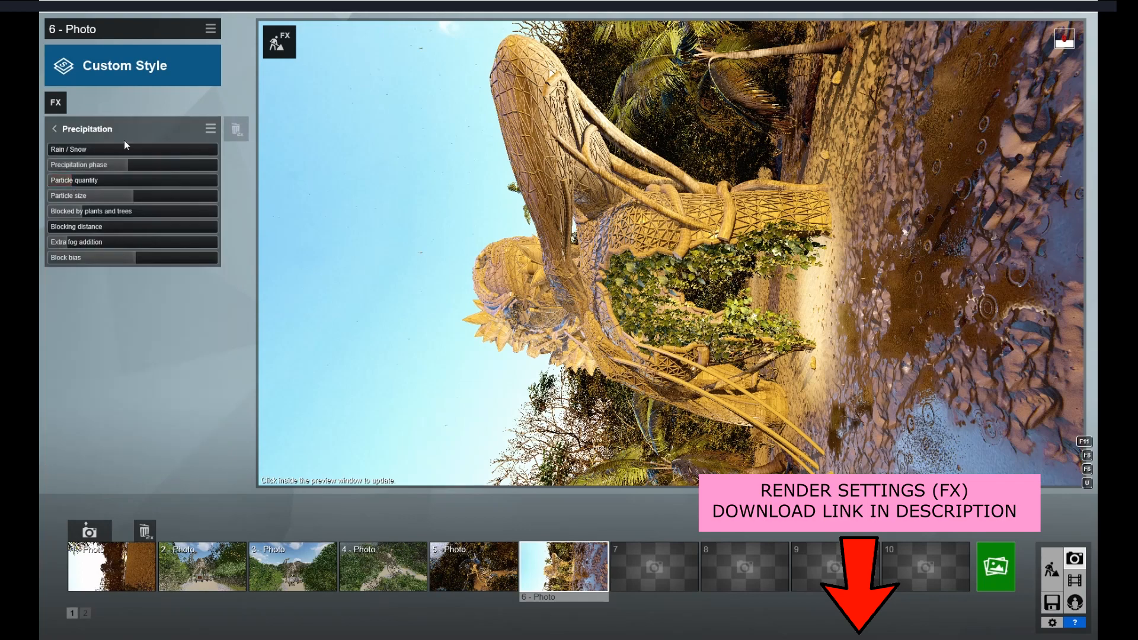
pyautogui.click(52, 130)
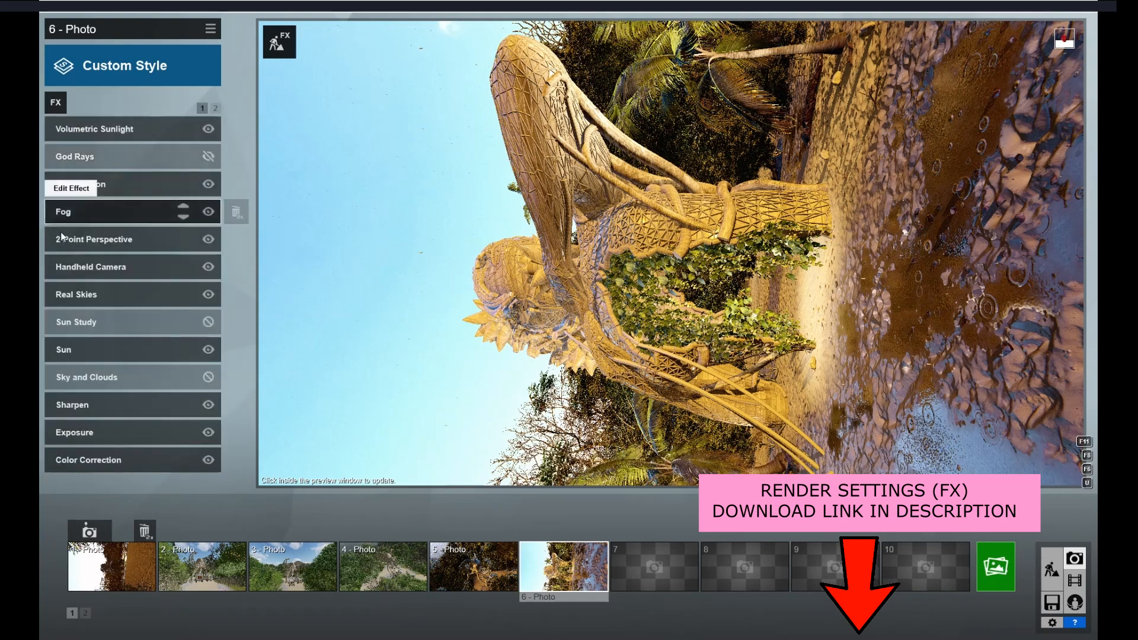
pyautogui.click(64, 211)
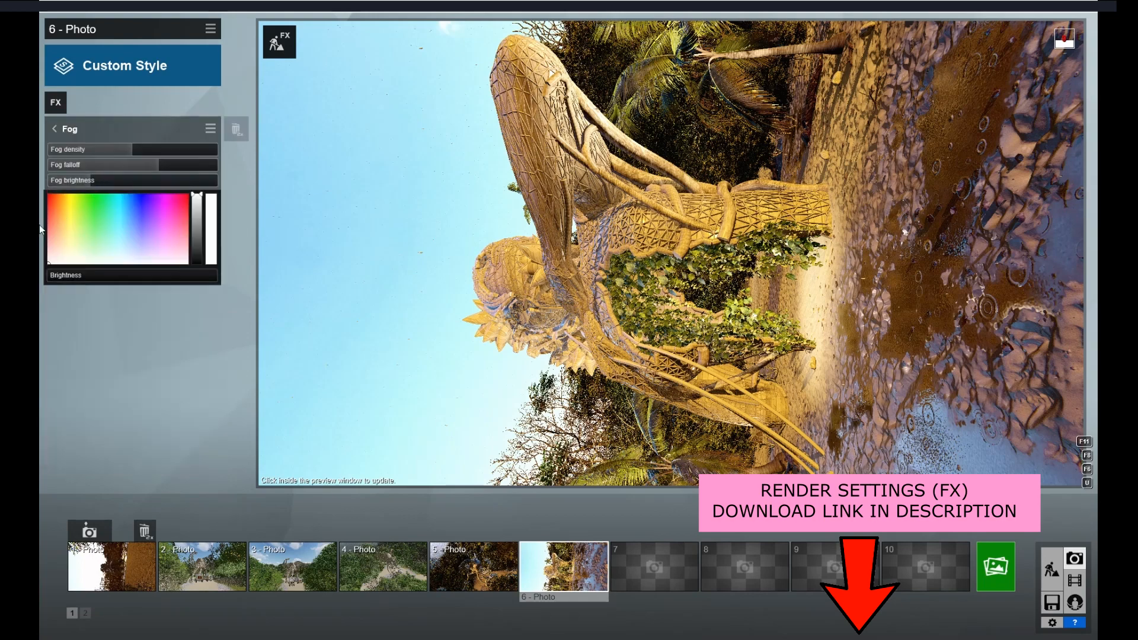
pyautogui.click(54, 128)
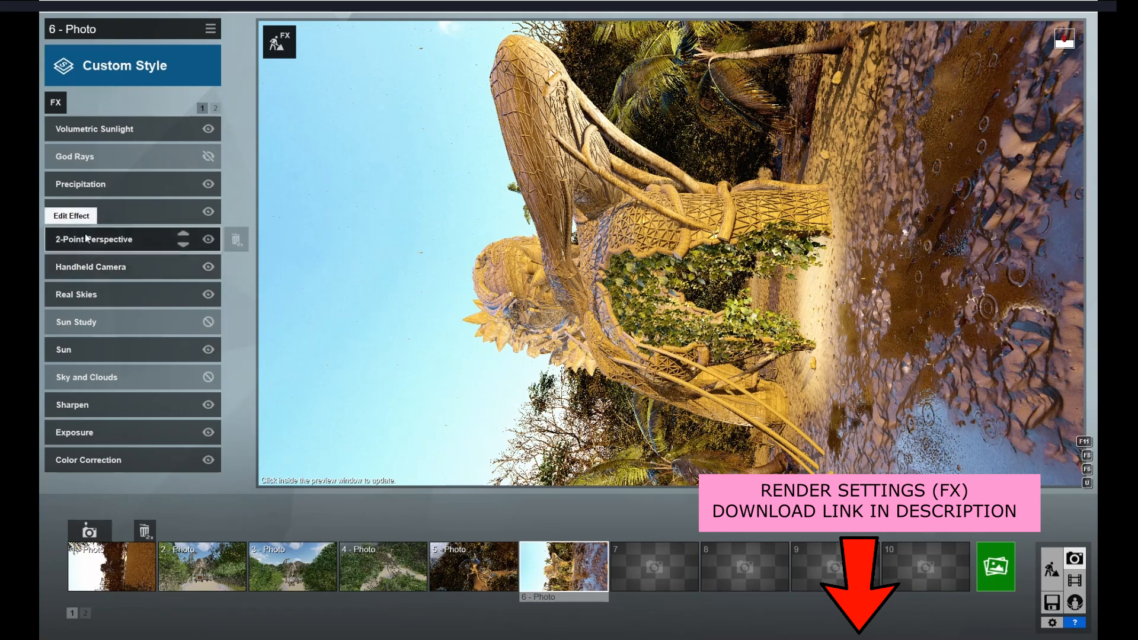
pyautogui.click(87, 237)
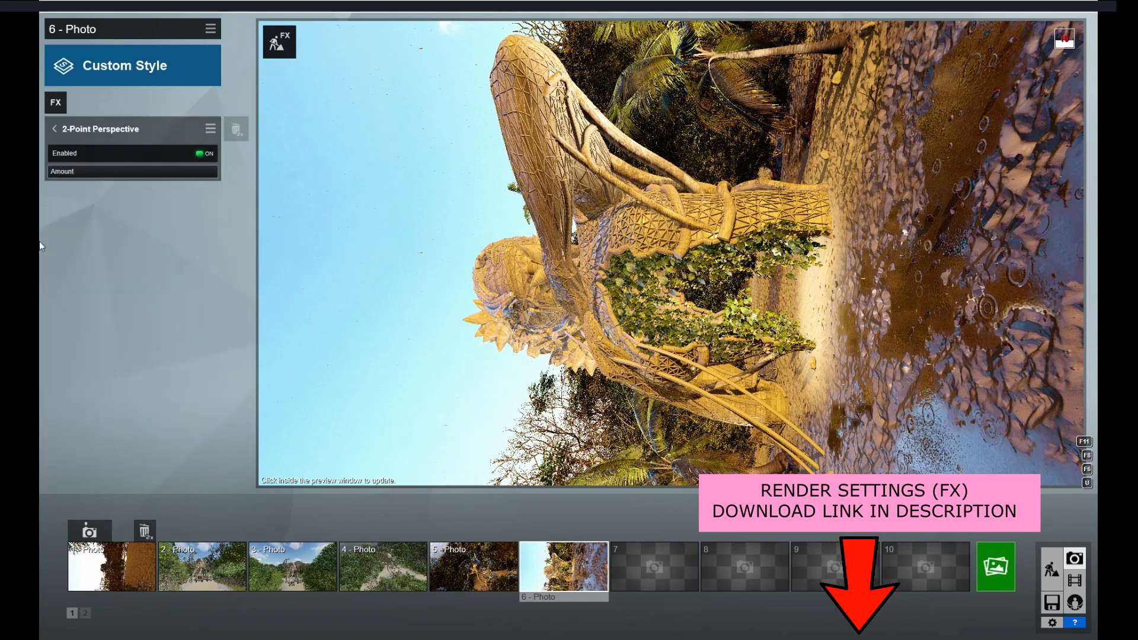
pyautogui.click(54, 127)
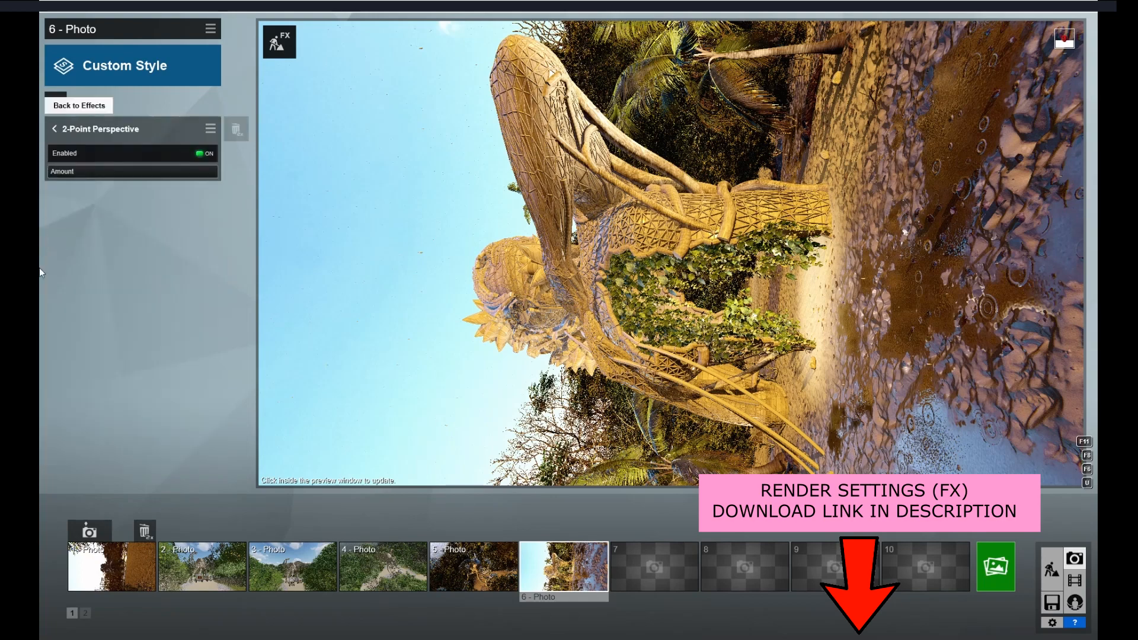
# - Set the tilt of photo 6's Handheld Camera effect to 90°
pyautogui.click(62, 266)
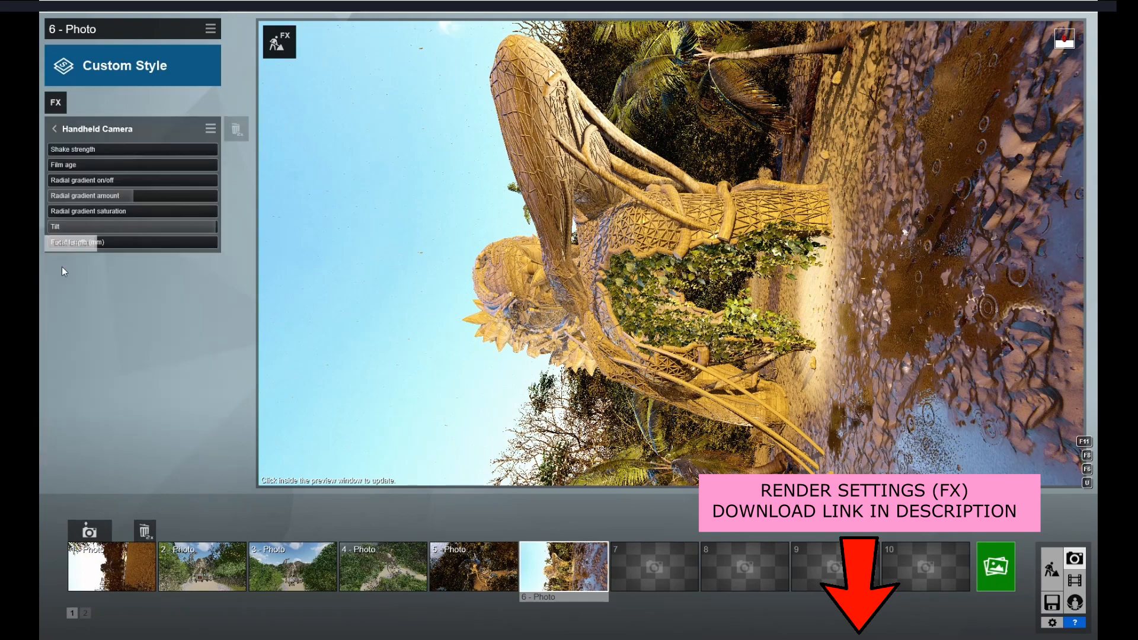
pyautogui.moveTo(217, 226); pyautogui.dragTo(224, 227)
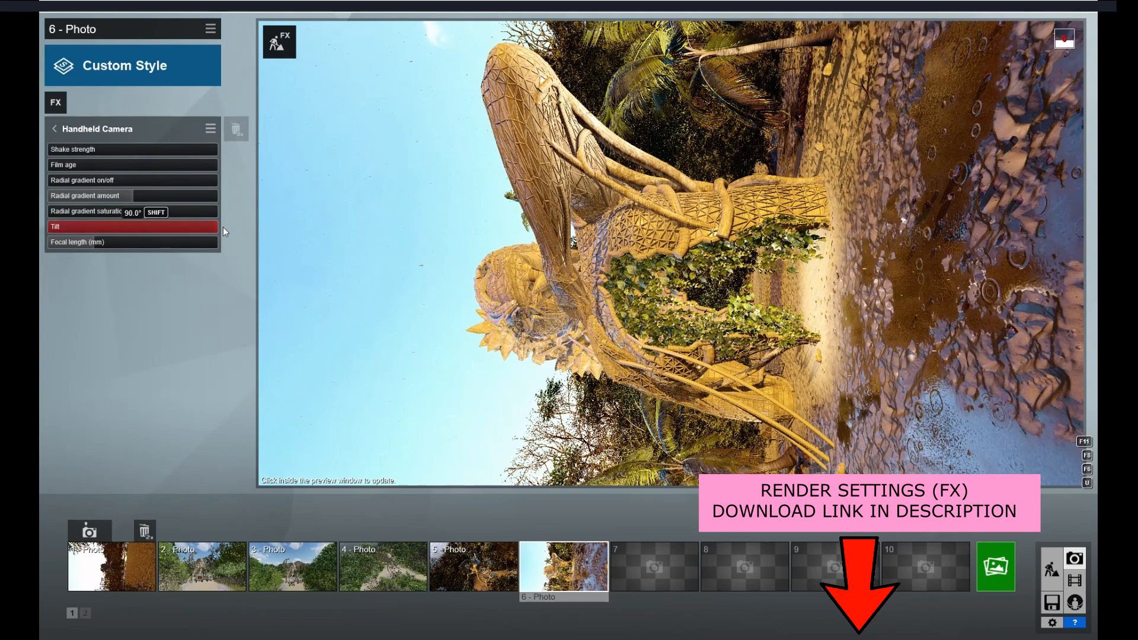
pyautogui.click(51, 127)
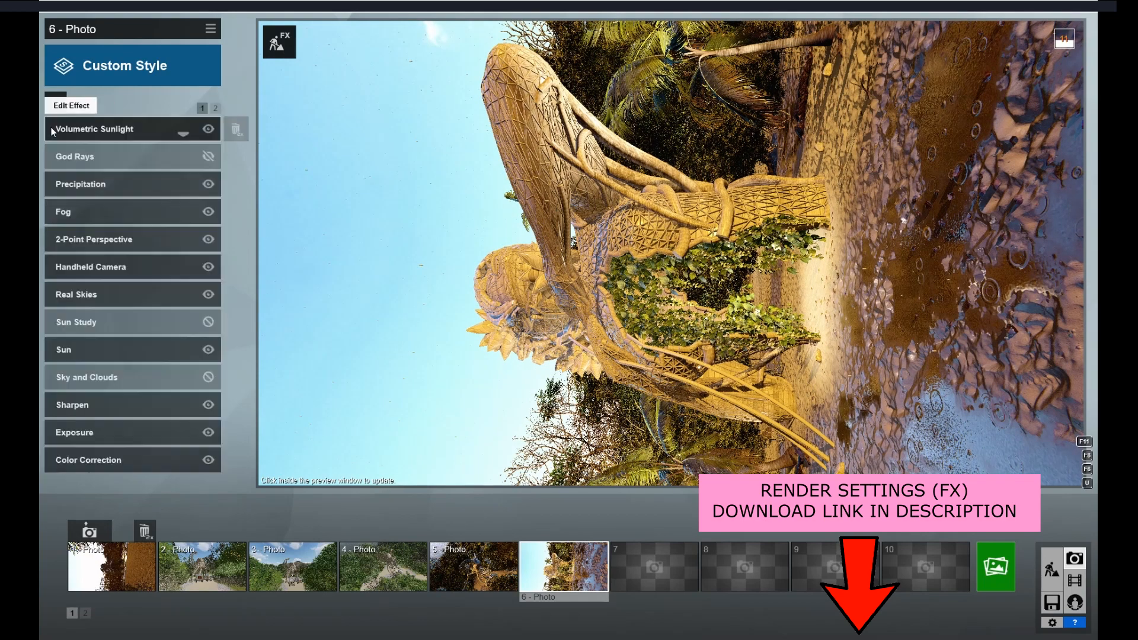
# - Examine the Real Skies effect's settings and its Morning sky presets, keeping the current sky
pyautogui.click(76, 293)
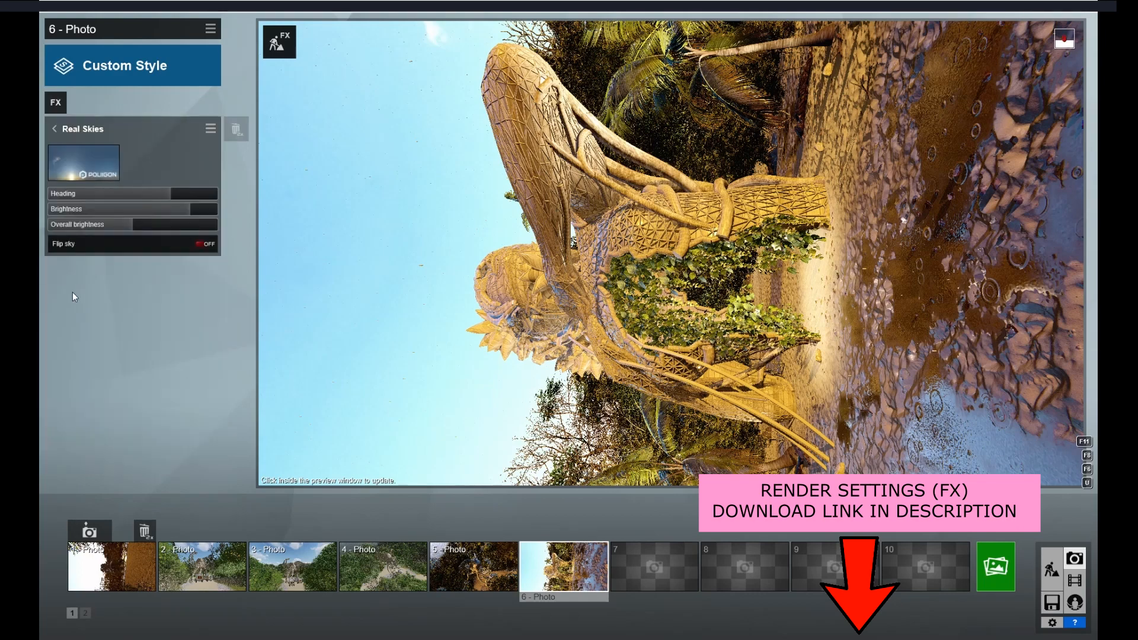
pyautogui.click(83, 158)
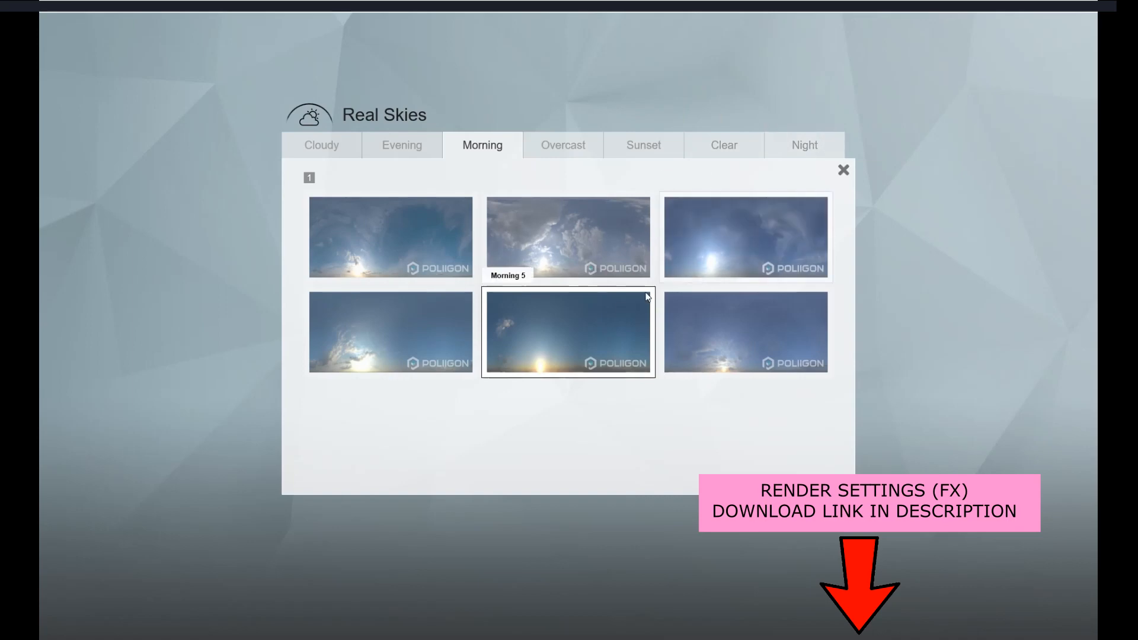
pyautogui.click(199, 339)
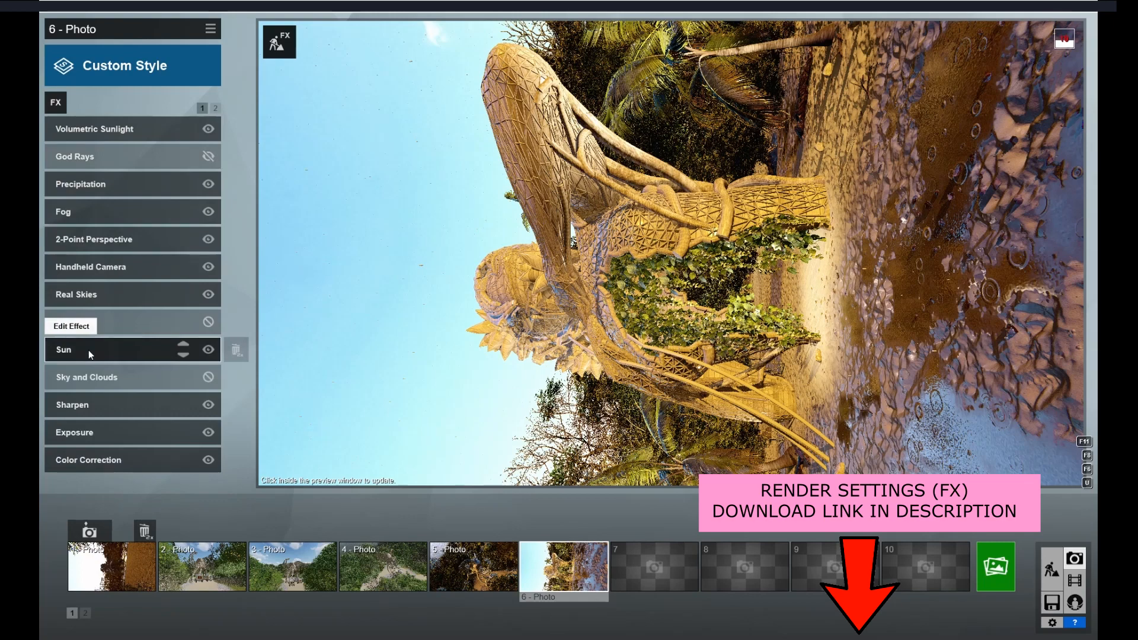
# - Examine the settings of photo 6's Sun, Sharpen, Exposure and Color Correction effects
pyautogui.click(88, 350)
pyautogui.click(72, 406)
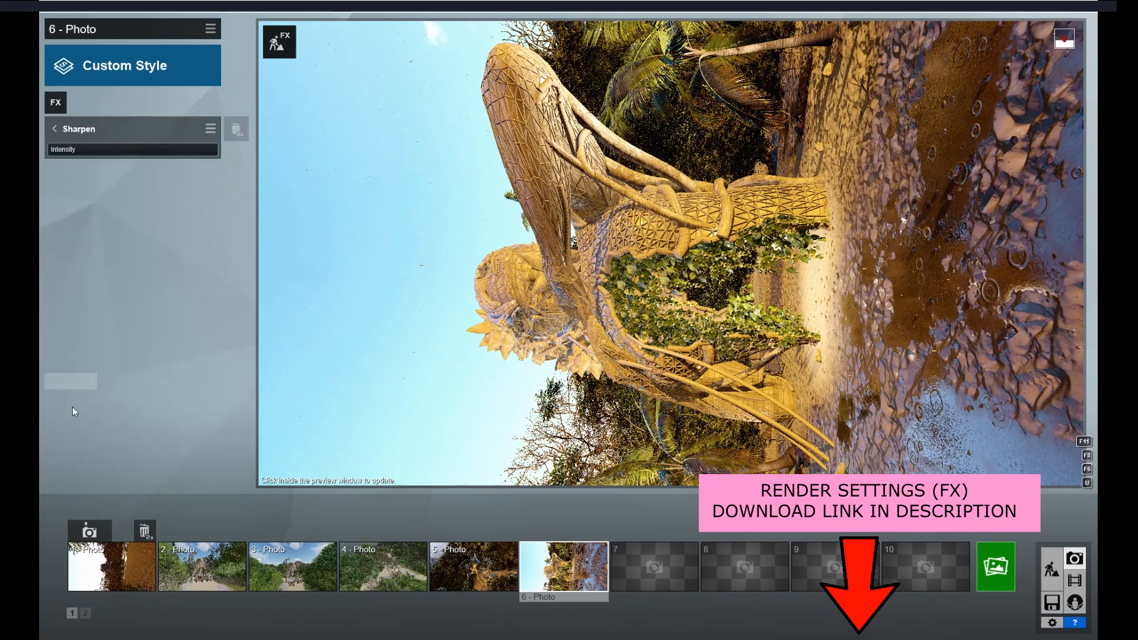
pyautogui.click(55, 128)
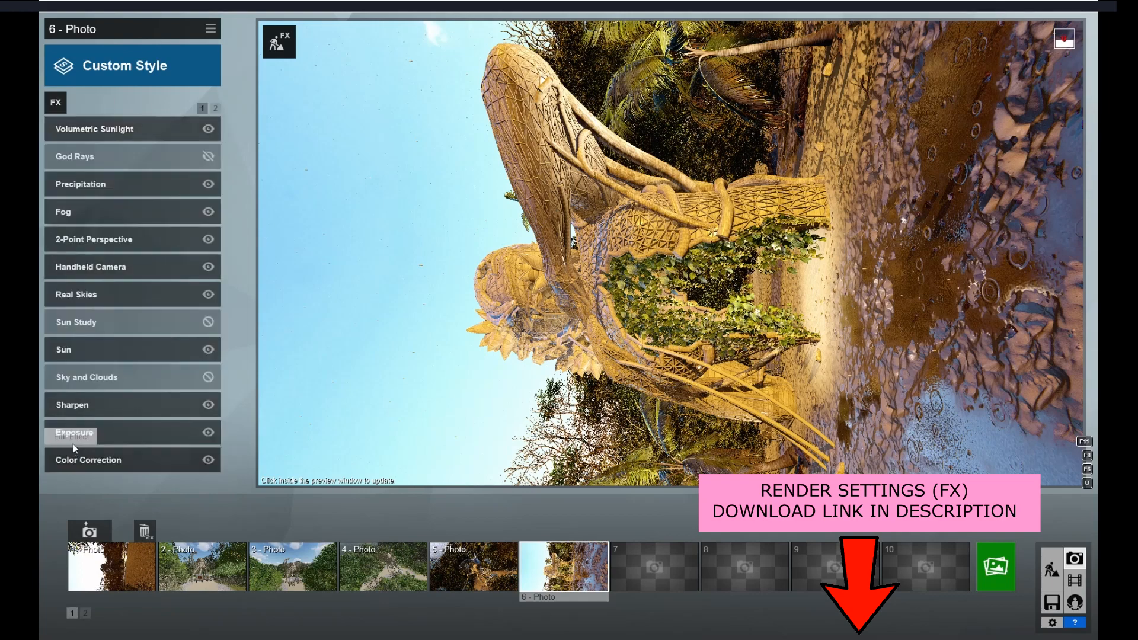
pyautogui.click(82, 433)
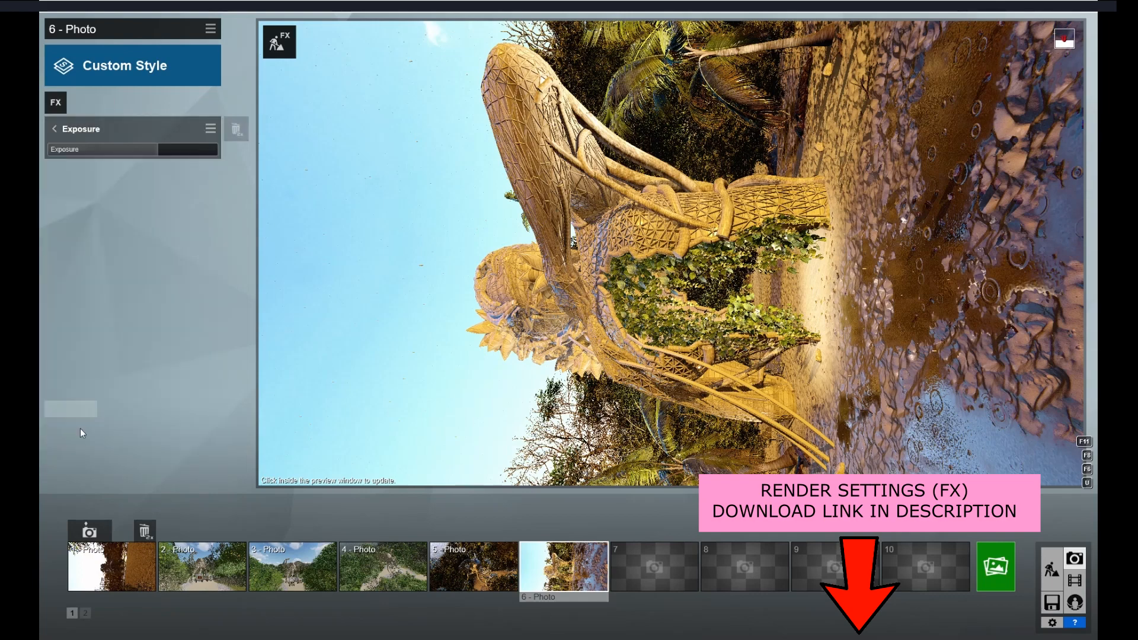
pyautogui.click(54, 128)
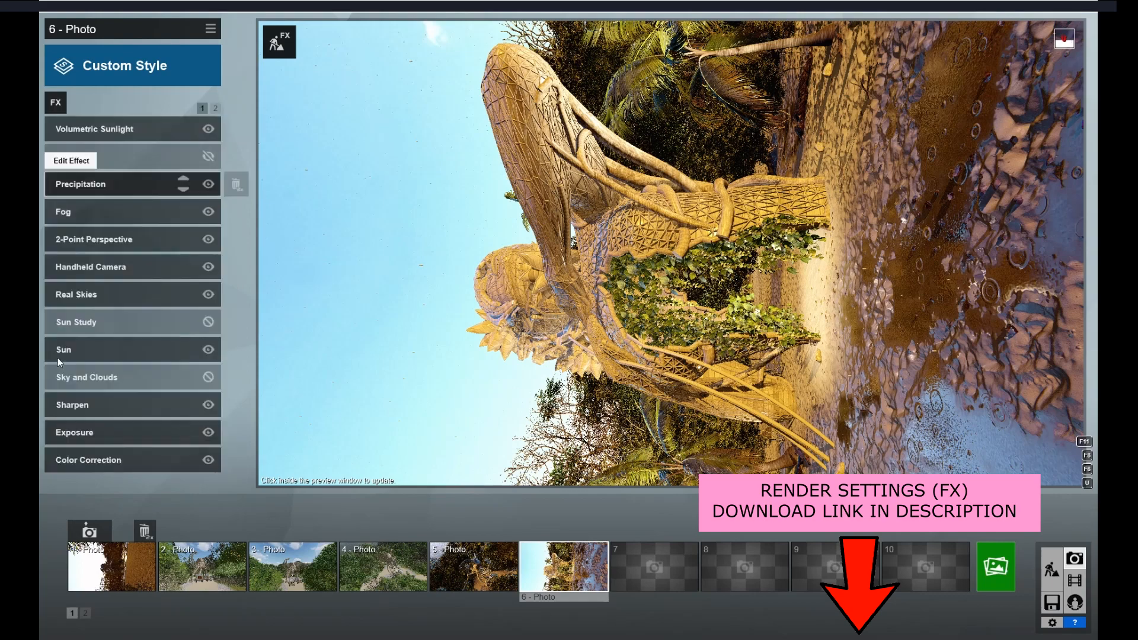
pyautogui.click(81, 461)
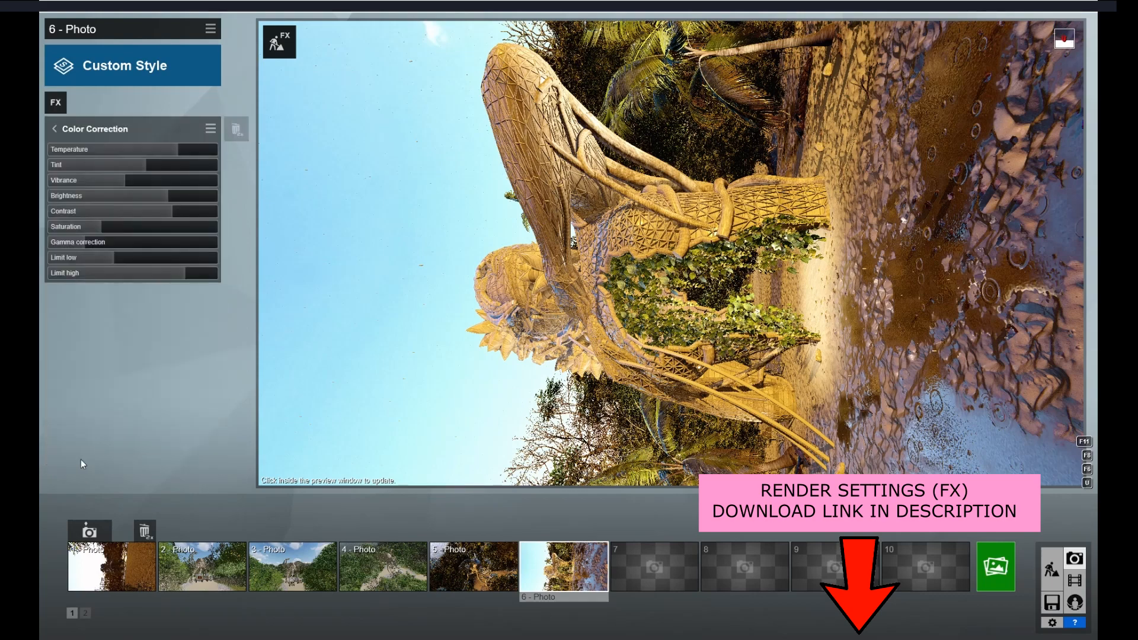
pyautogui.click(55, 128)
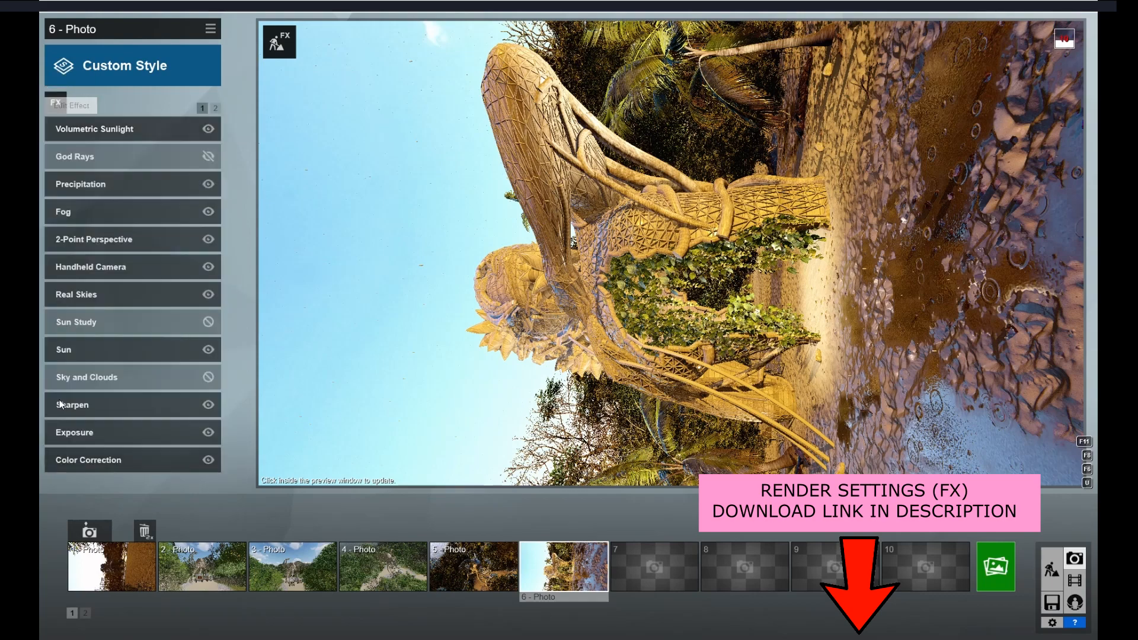
# - Examine the Reflection effect's settings and reflection planes, and the Hyperlight amount
pyautogui.click(216, 108)
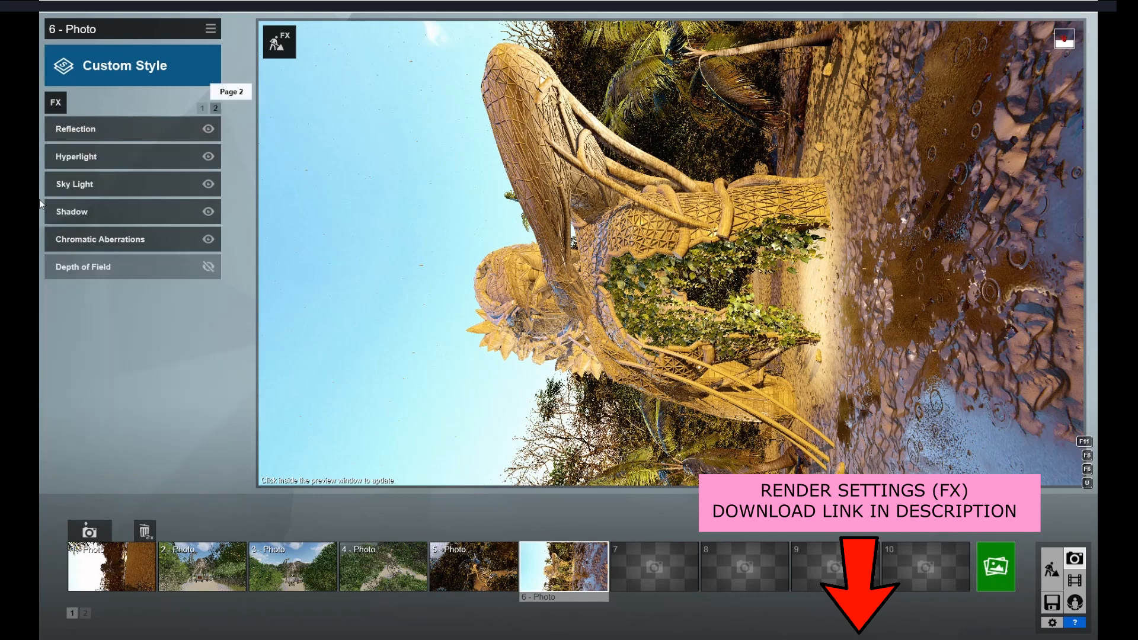
pyautogui.click(80, 131)
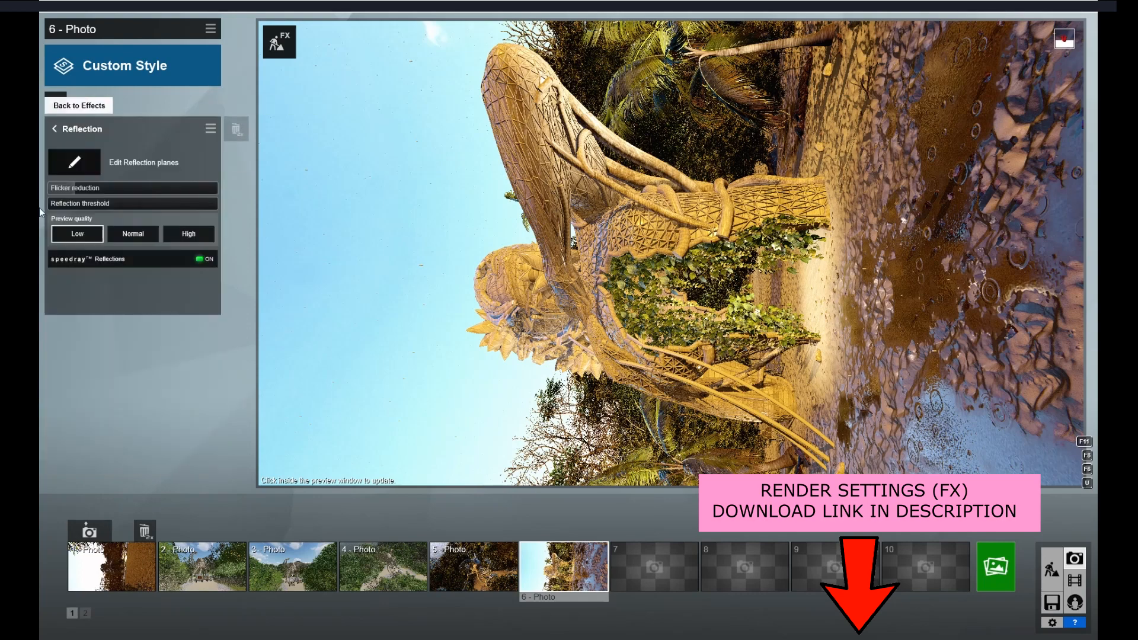
pyautogui.click(76, 162)
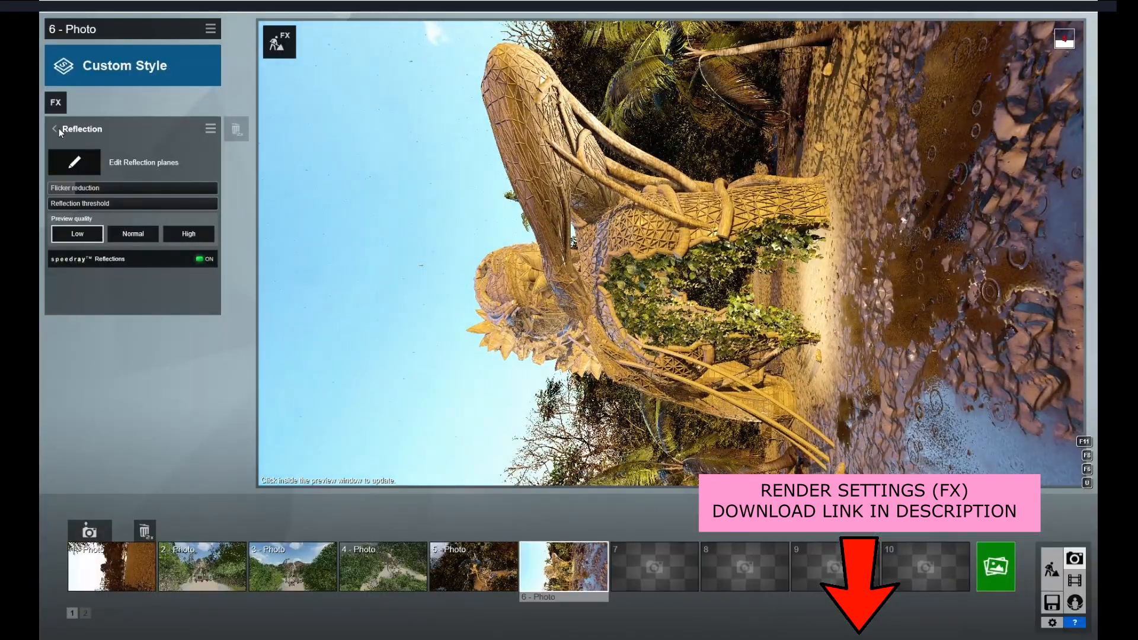
pyautogui.click(55, 130)
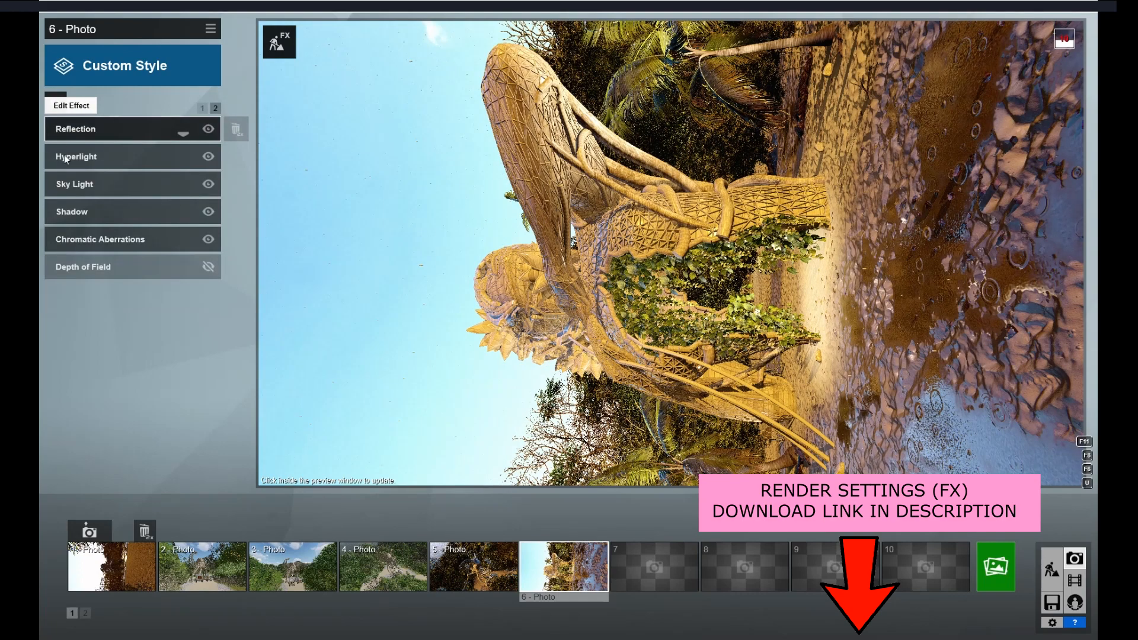
pyautogui.click(65, 156)
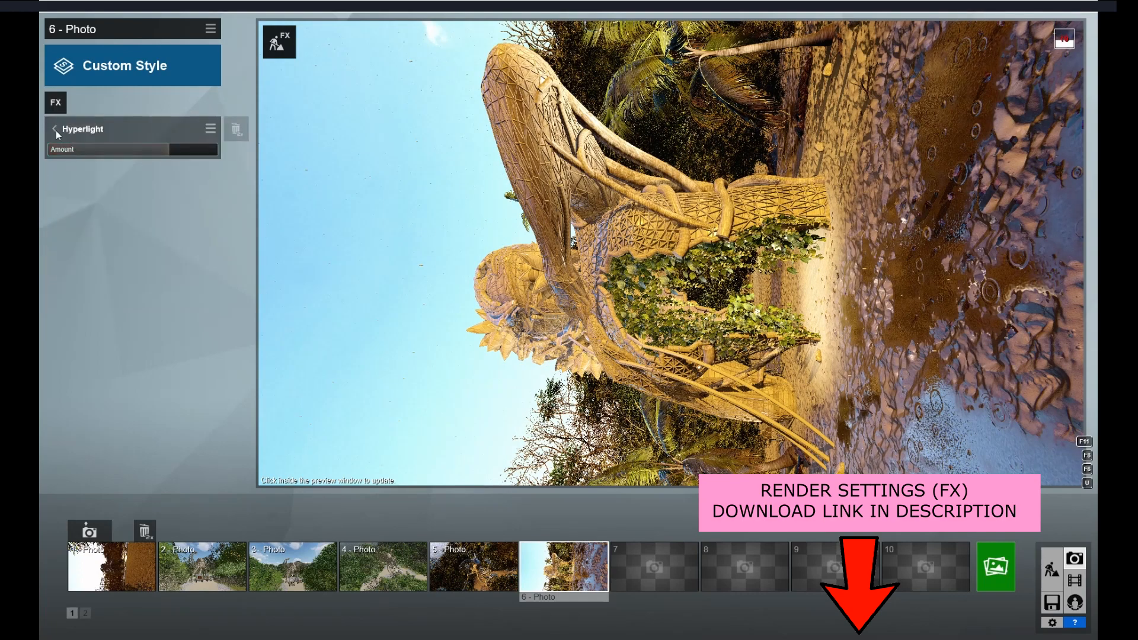
pyautogui.click(56, 129)
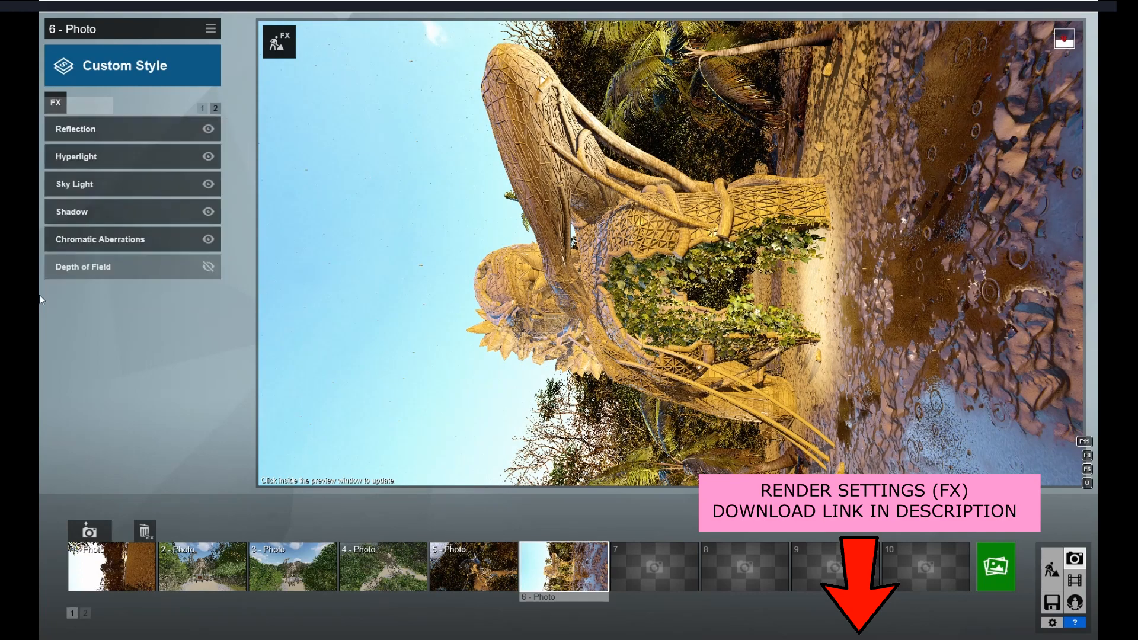
# - Examine the settings of photo 6's Sky Light, Shadow and Chromatic Aberrations effects
pyautogui.click(95, 187)
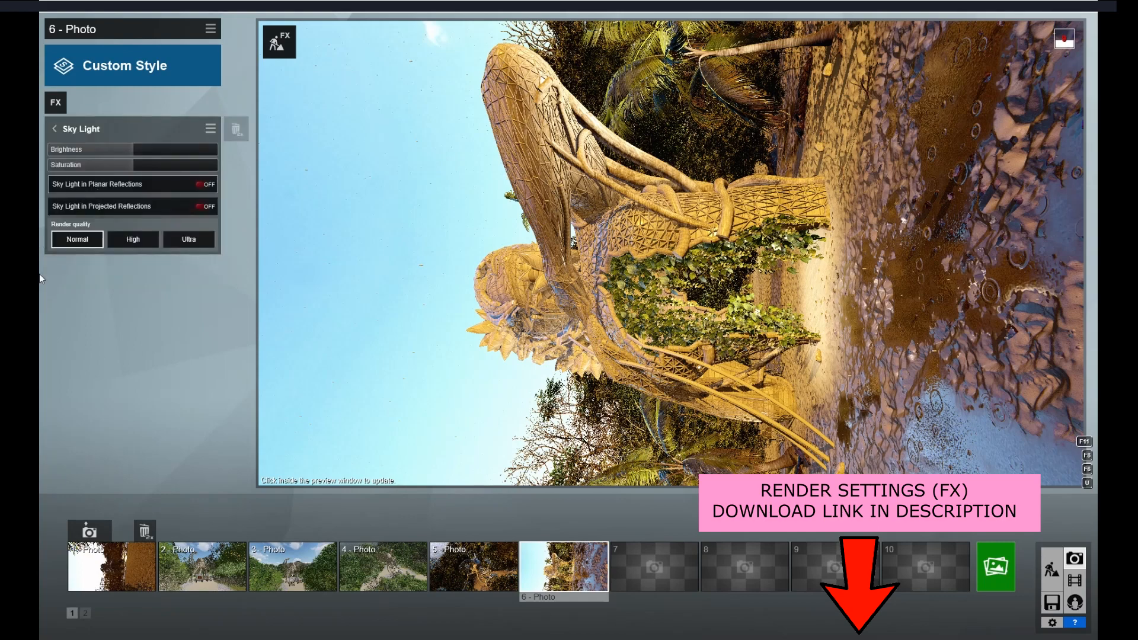
pyautogui.click(54, 129)
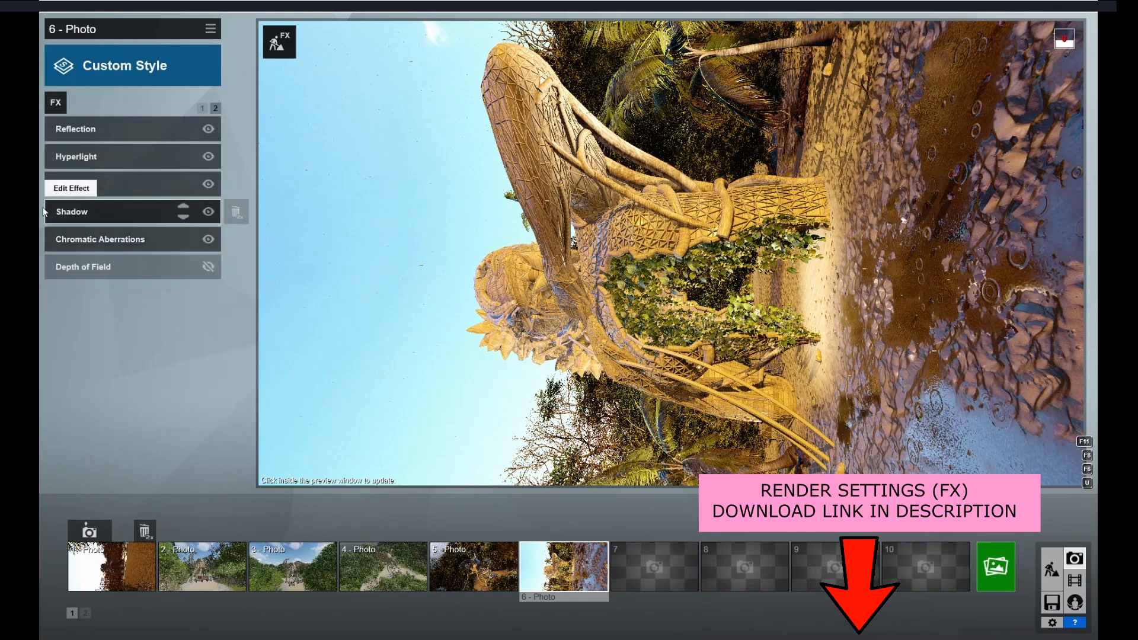
pyautogui.click(79, 210)
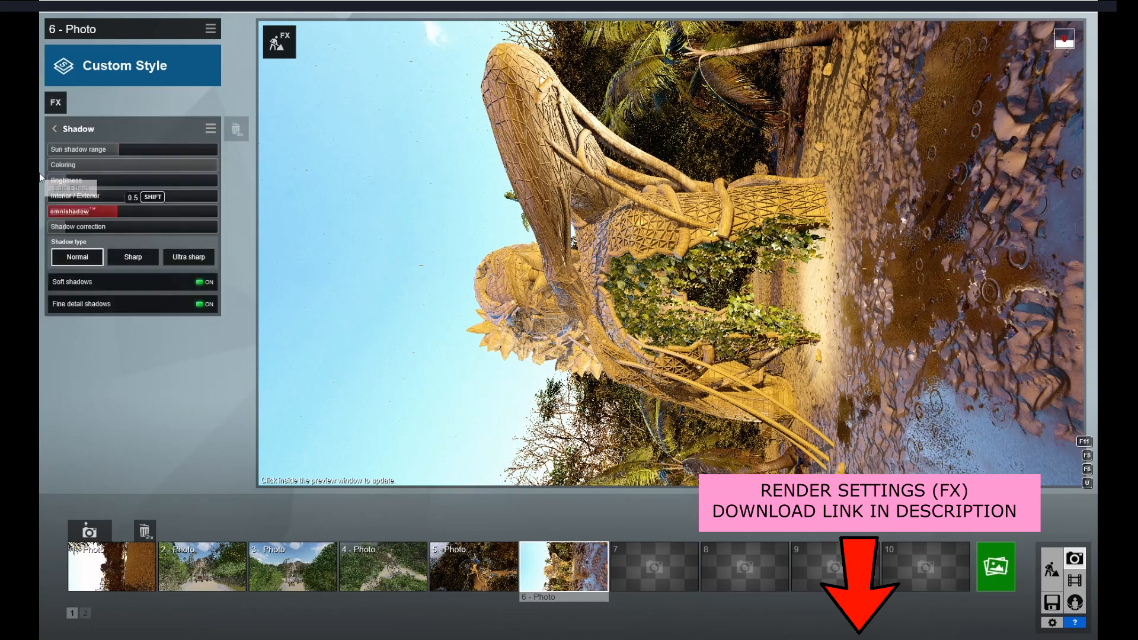
pyautogui.click(55, 129)
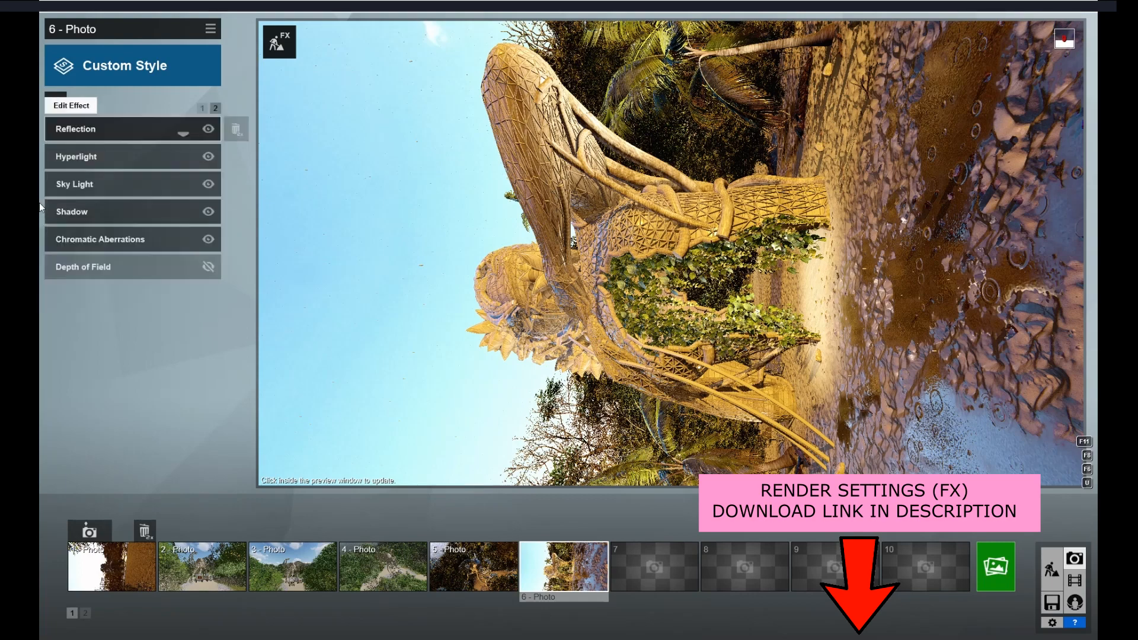
pyautogui.click(73, 240)
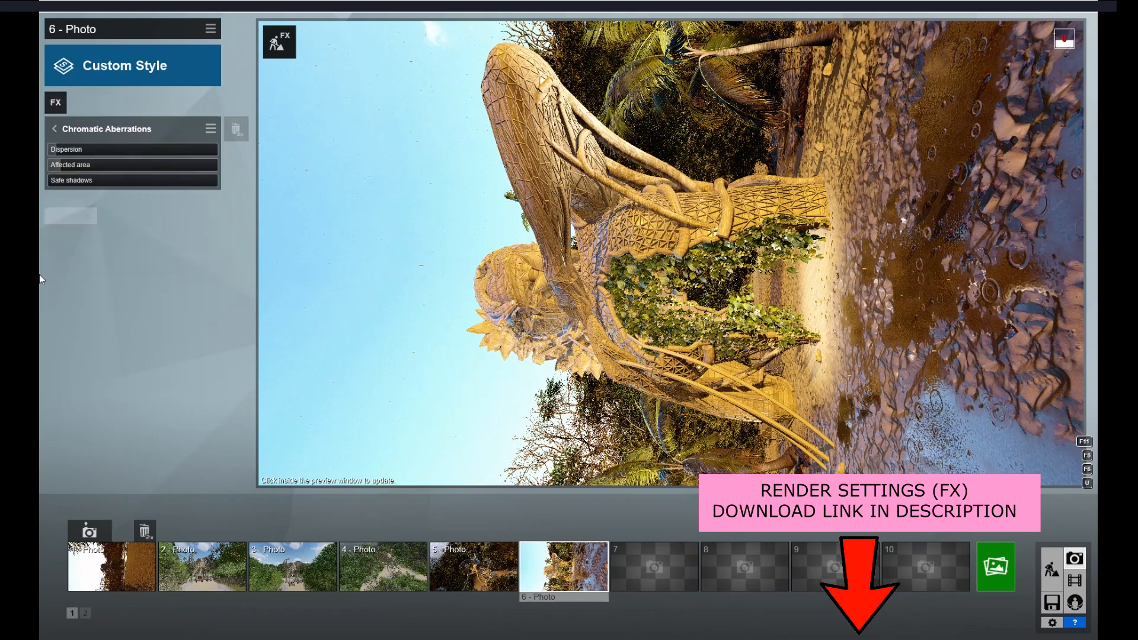
# - Render the current shot at Print size, 3840x2160, and save the image file
pyautogui.click(998, 570)
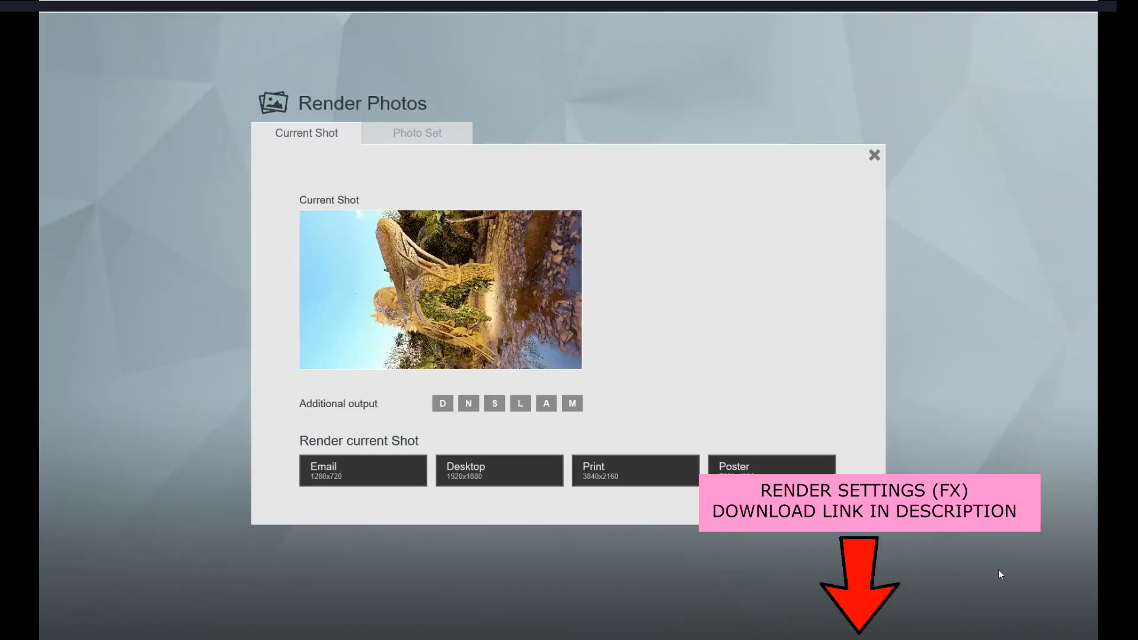
pyautogui.click(600, 469)
pyautogui.press('Return')
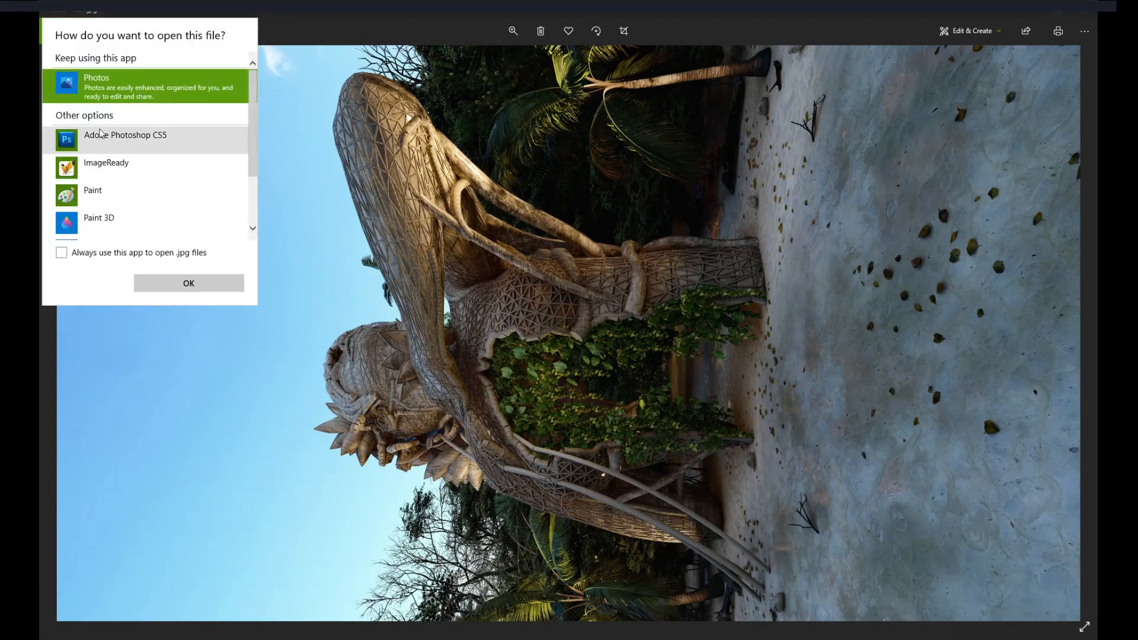
# - Open the rendered image TEST.jpg in Adobe Photoshop CS5 and rotate it 90° clockwise into portrait orientation
pyautogui.doubleClick(99, 135)
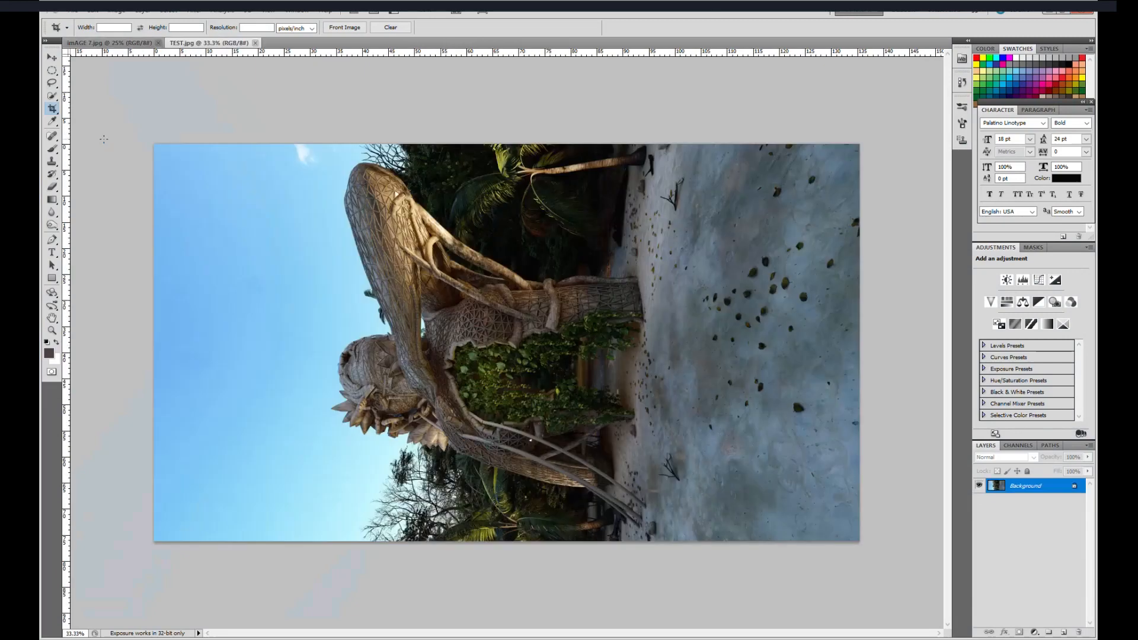
pyautogui.click(107, 13)
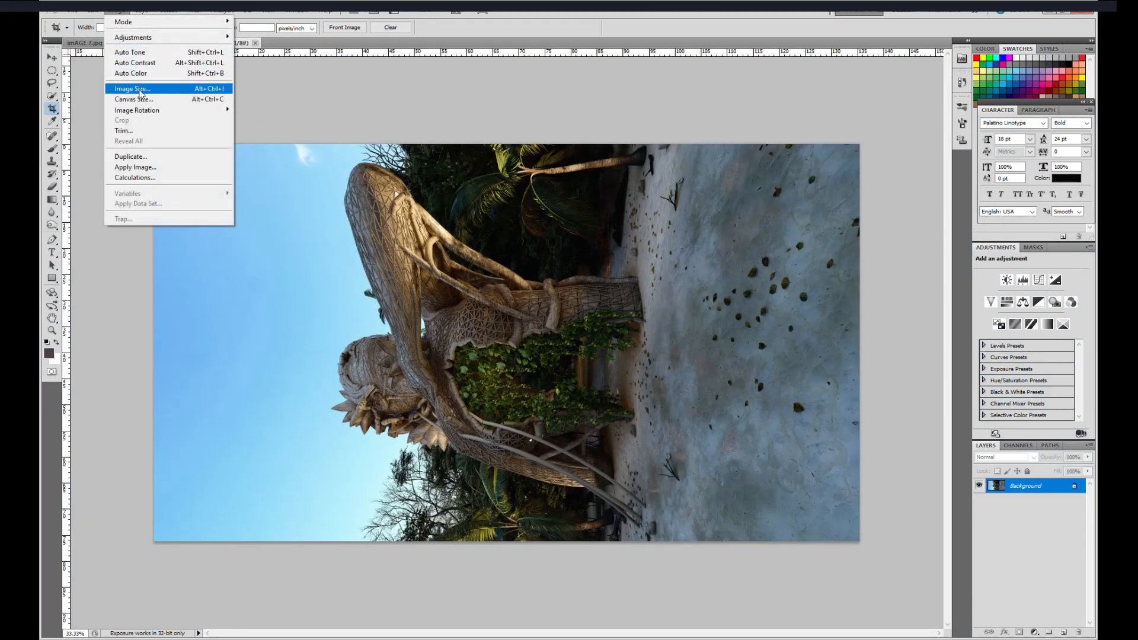
pyautogui.moveTo(178, 111)
pyautogui.click(275, 131)
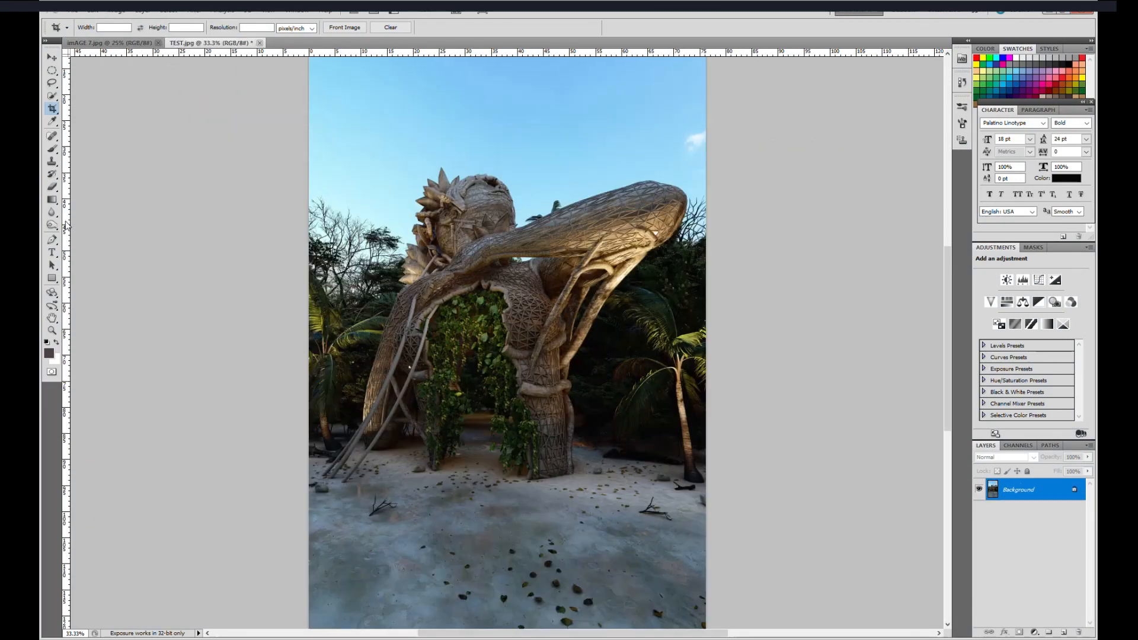
pyautogui.click(52, 330)
# - Brighten the image with Levels, setting input white to 227 and midtones to 1.20, and slightly raising the output black level
pyautogui.click(107, 13)
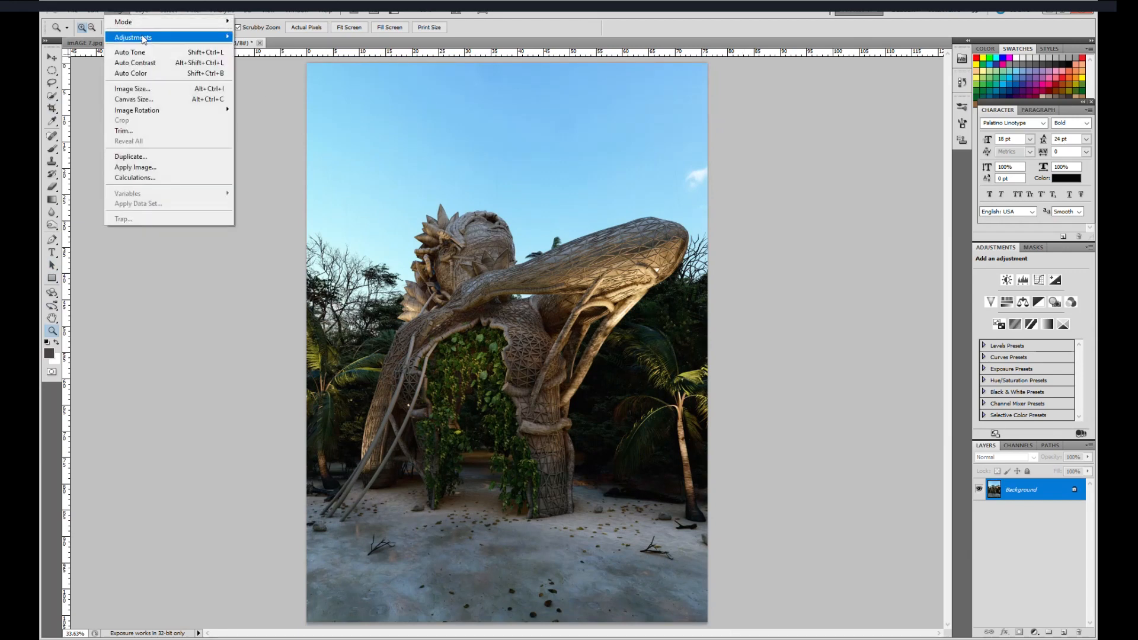
pyautogui.moveTo(133, 37)
pyautogui.click(255, 48)
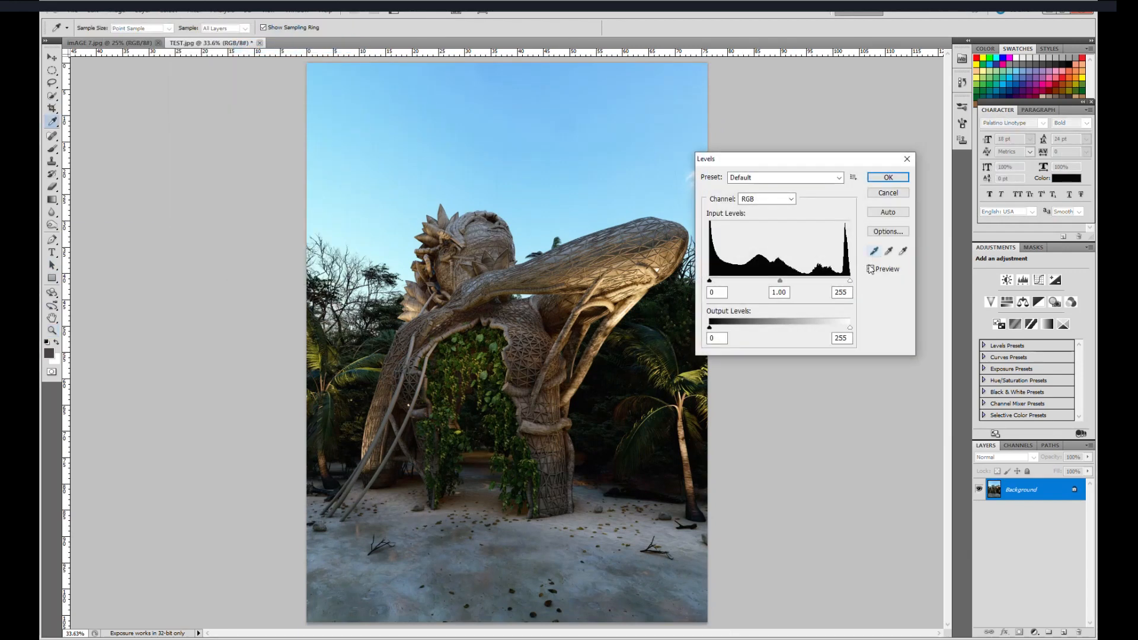
pyautogui.moveTo(850, 281); pyautogui.dragTo(766, 281)
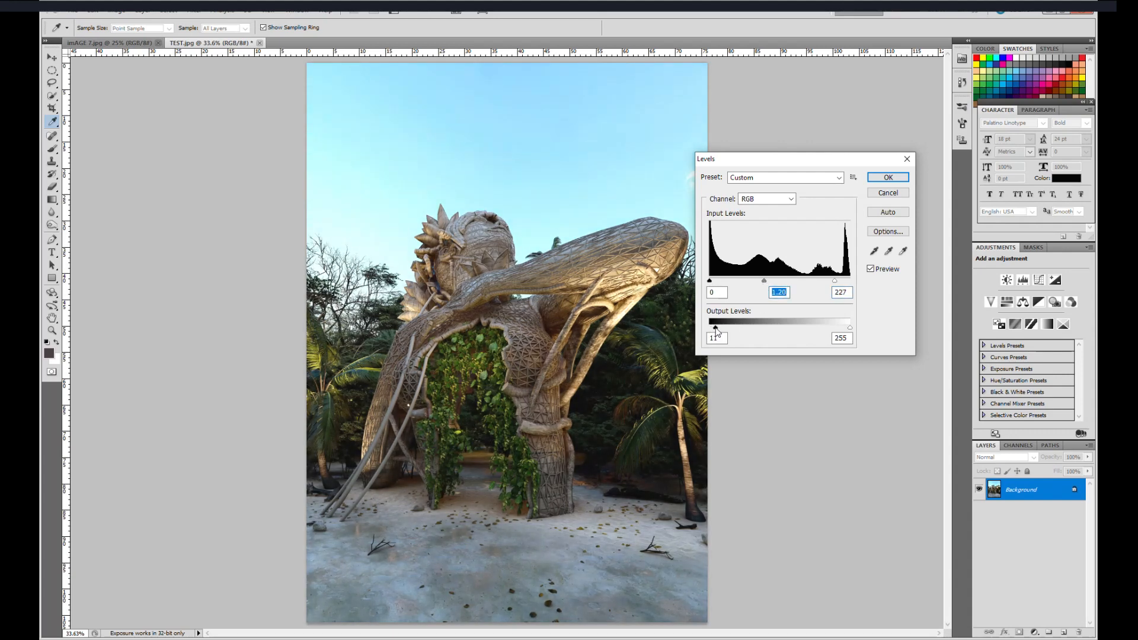
pyautogui.click(889, 178)
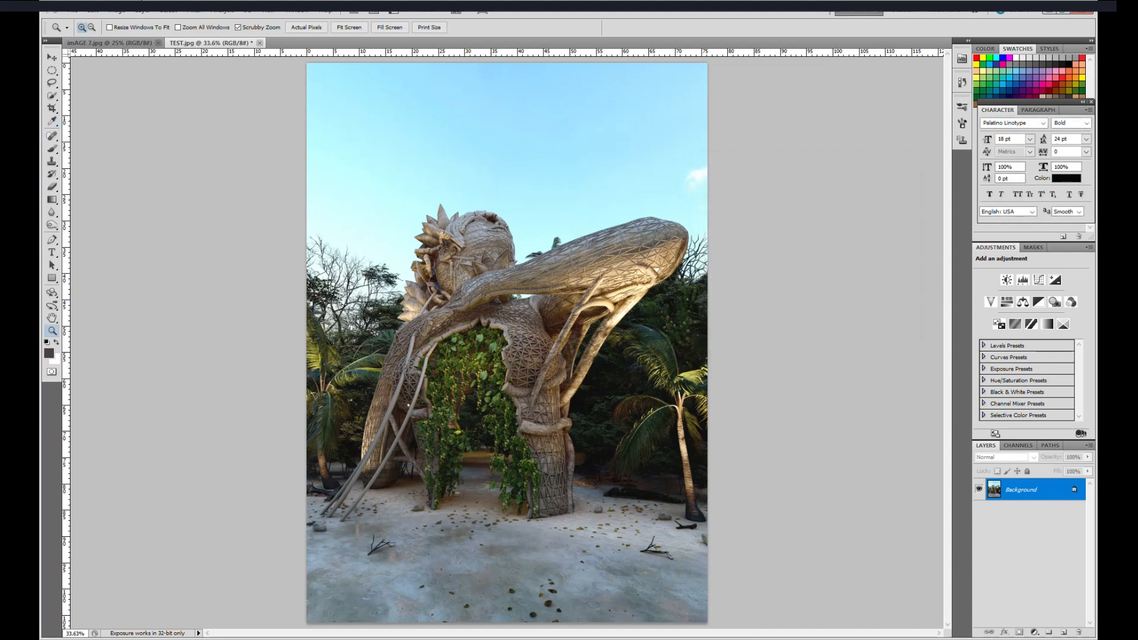
# - Apply a low-density Warming Filter (85) photo filter to the image with luminosity preserved
pyautogui.click(120, 12)
pyautogui.moveTo(172, 37)
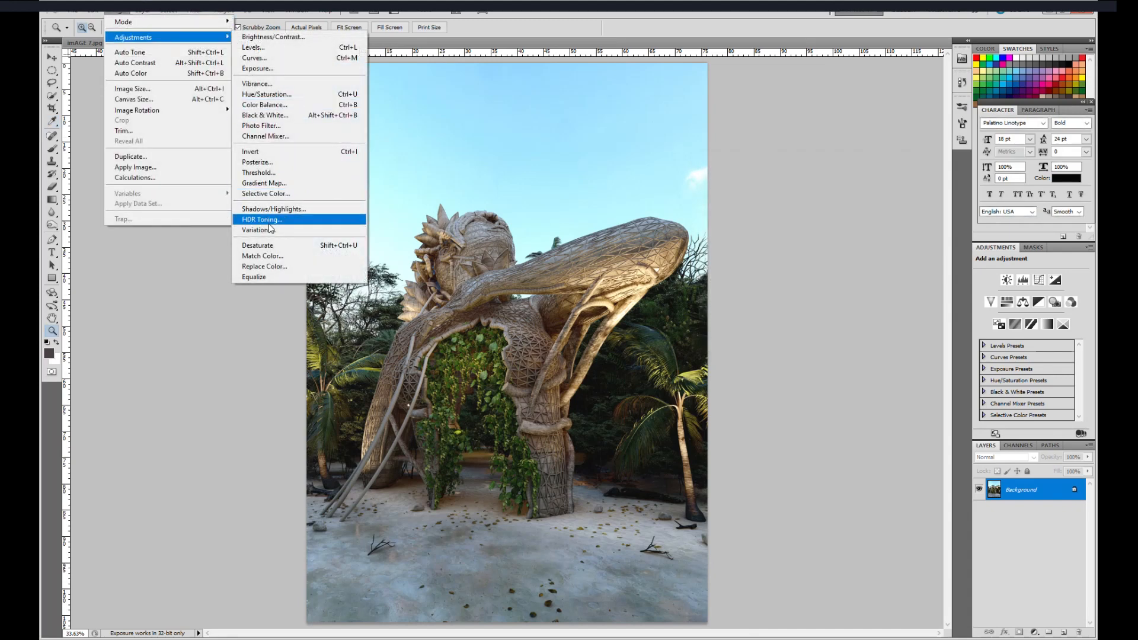
pyautogui.click(261, 126)
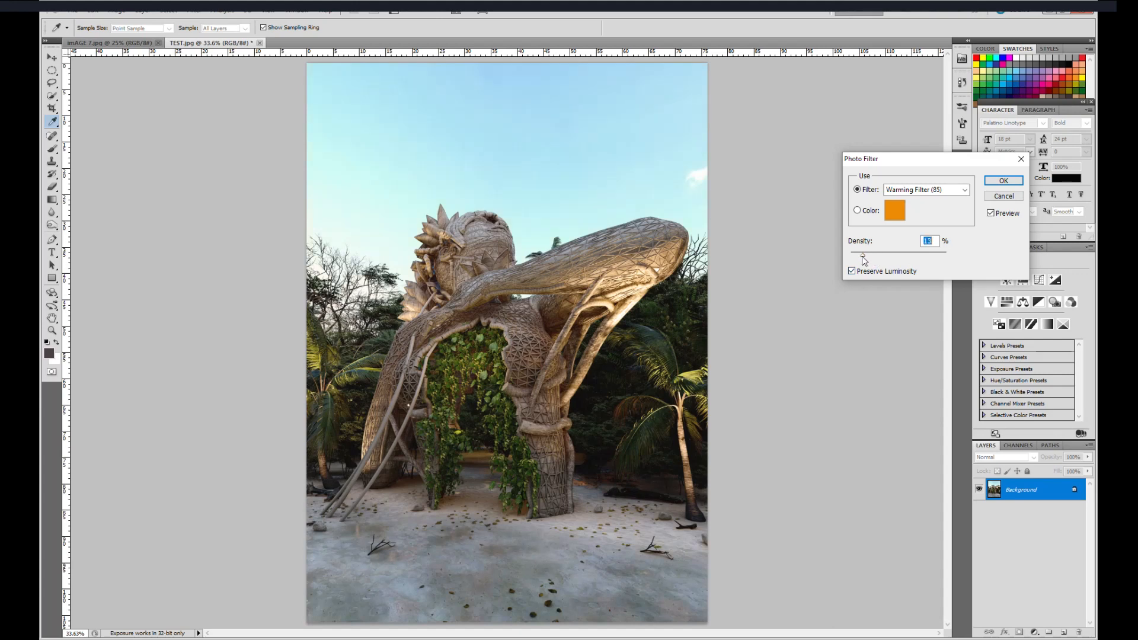
pyautogui.moveTo(864, 260); pyautogui.dragTo(860, 260)
pyautogui.click(1003, 181)
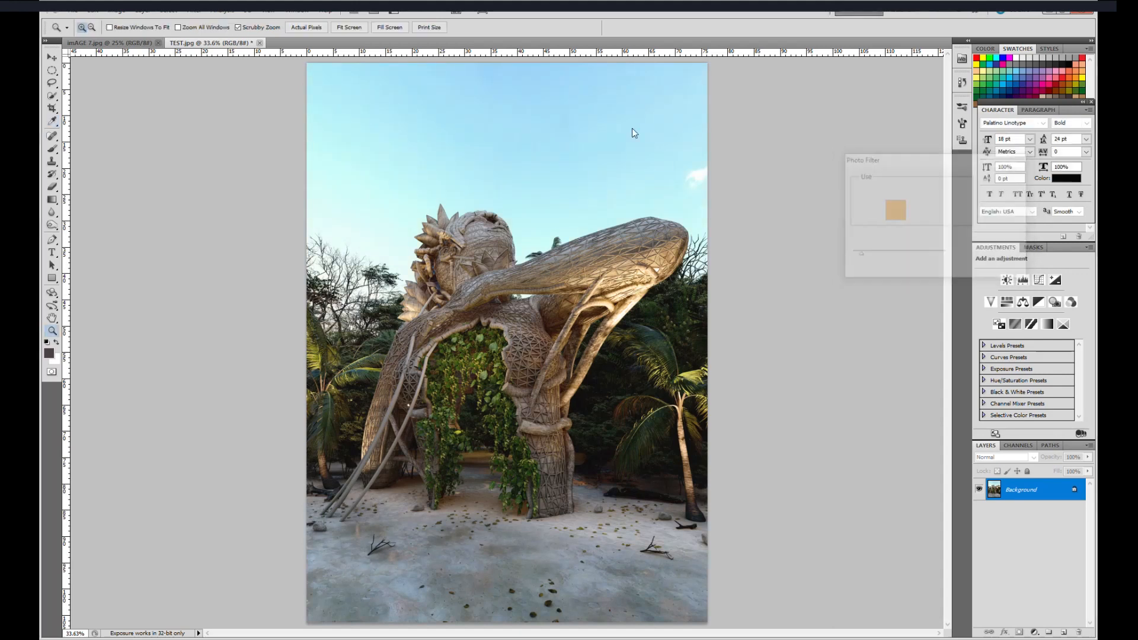
# - Apply an Exposure adjustment to the image with the offset raised to +0.0102
pyautogui.click(117, 11)
pyautogui.moveTo(155, 37)
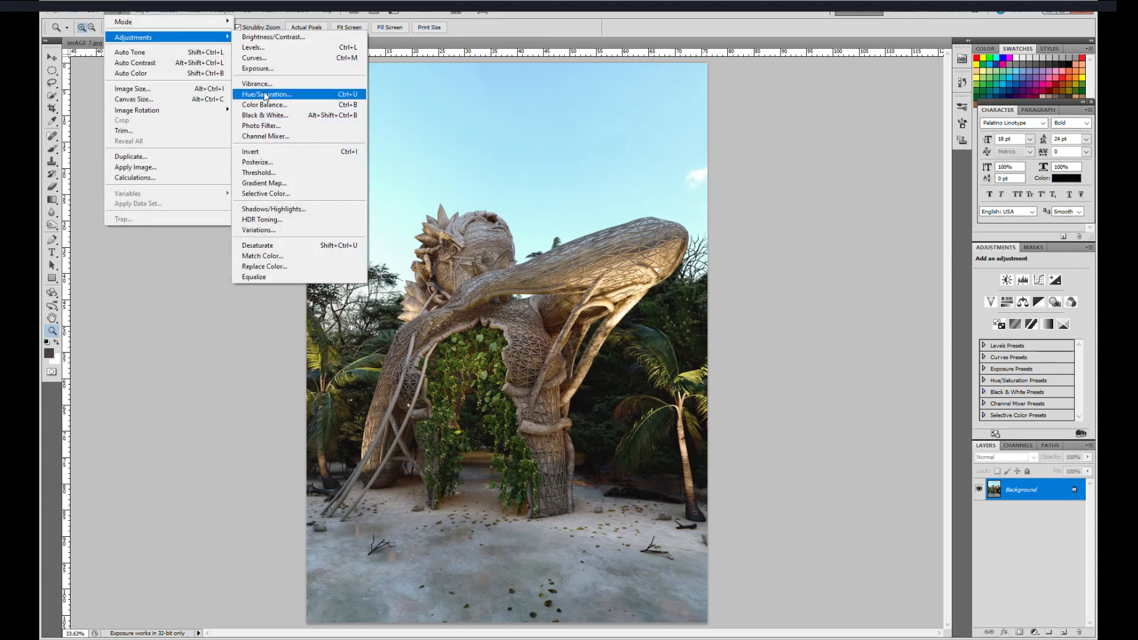
pyautogui.click(261, 69)
pyautogui.moveTo(733, 262); pyautogui.dragTo(735, 263)
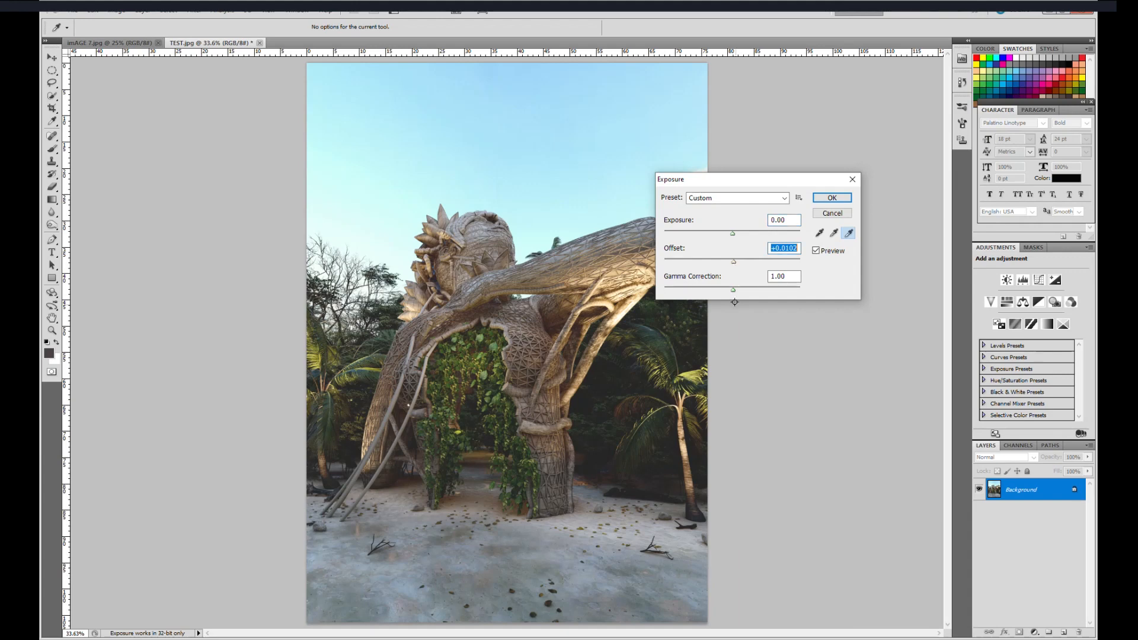
pyautogui.click(731, 291)
pyautogui.click(832, 197)
pyautogui.press('z')
# - Darken the ground around the sculpture's base with the Burn tool, using the Midtones range at 30% exposure
pyautogui.click(50, 225)
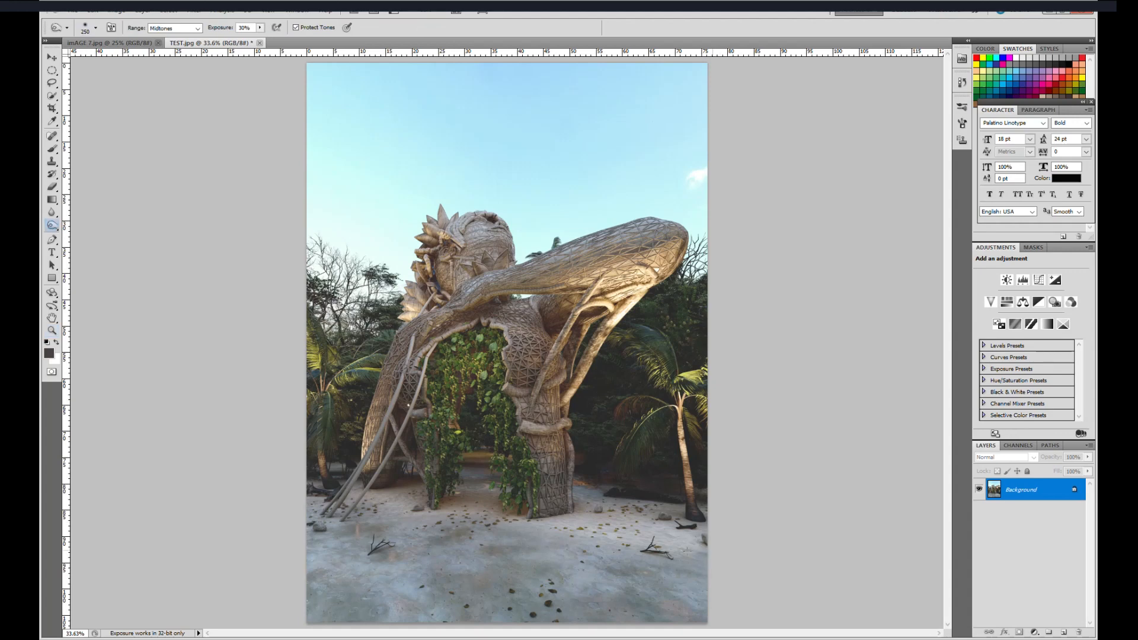
pyautogui.moveTo(570, 525)
pyautogui.mouseDown()
pyautogui.moveTo(314, 525)
pyautogui.moveTo(489, 555)
pyautogui.moveTo(727, 627)
pyautogui.moveTo(373, 504)
pyautogui.moveTo(411, 482)
pyautogui.moveTo(458, 504)
pyautogui.mouseUp()
pyautogui.moveTo(623, 511); pyautogui.dragTo(790, 558)
# - Lighten the hanging vines in the sculpture's arch with the Dodge tool, using the Midtones range at 50% exposure
pyautogui.rightClick(52, 230)
pyautogui.click(83, 224)
pyautogui.moveTo(453, 344)
pyautogui.mouseDown()
pyautogui.moveTo(441, 412)
pyautogui.moveTo(512, 443)
pyautogui.mouseUp()
pyautogui.moveTo(501, 328); pyautogui.dragTo(472, 322)
pyautogui.moveTo(453, 371)
pyautogui.mouseDown()
pyautogui.moveTo(491, 360)
pyautogui.moveTo(489, 337)
pyautogui.moveTo(503, 363)
pyautogui.mouseUp()
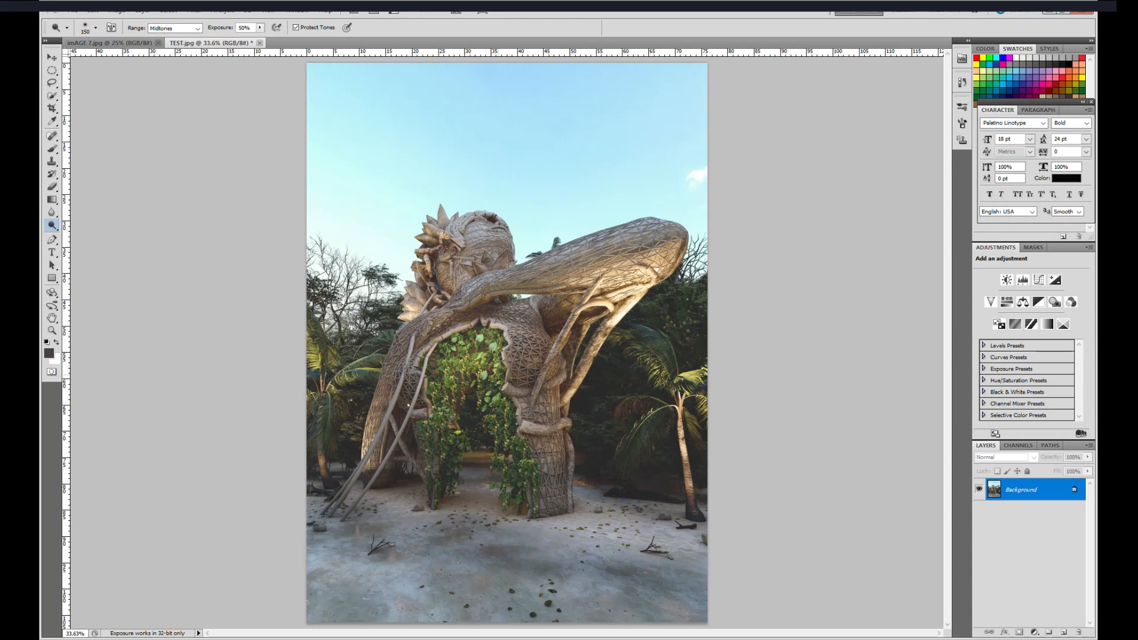